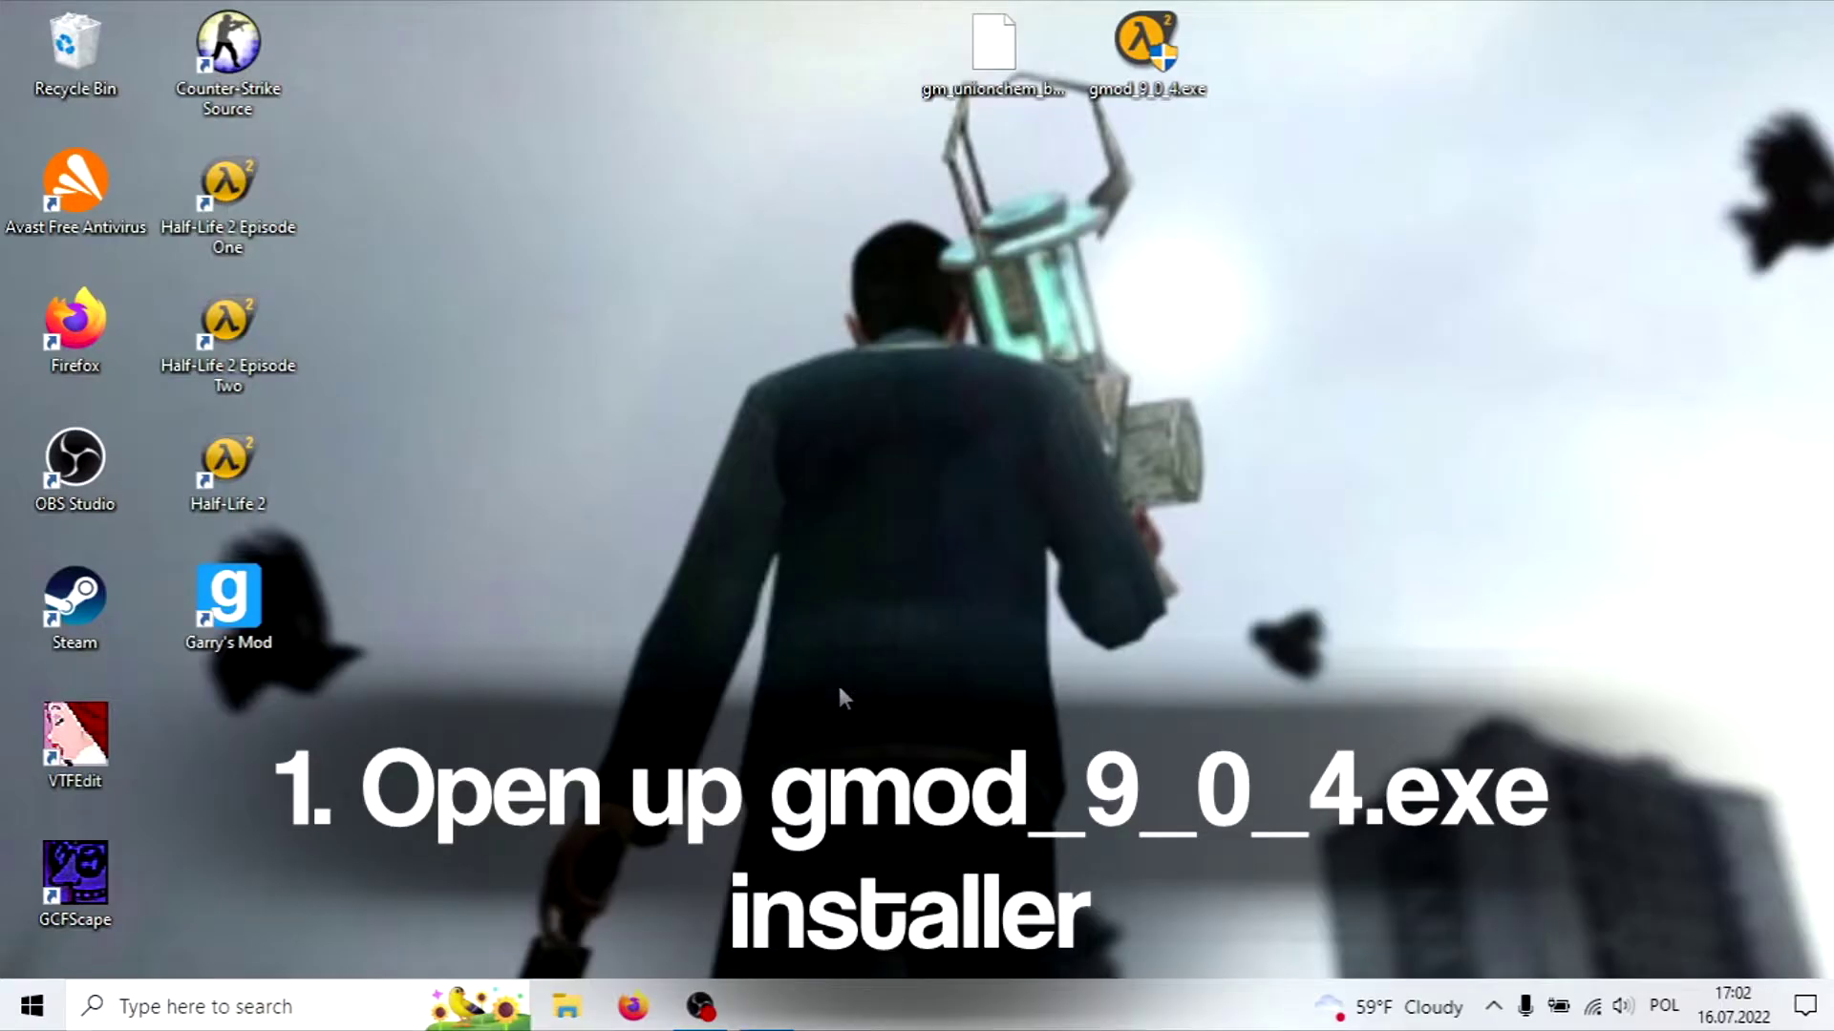
Step: Install GMod 9.0.4 into E:\Steam\steamapps\sourcemods\gmod9, finish the setup and look through its readme
left_click(1068, 718)
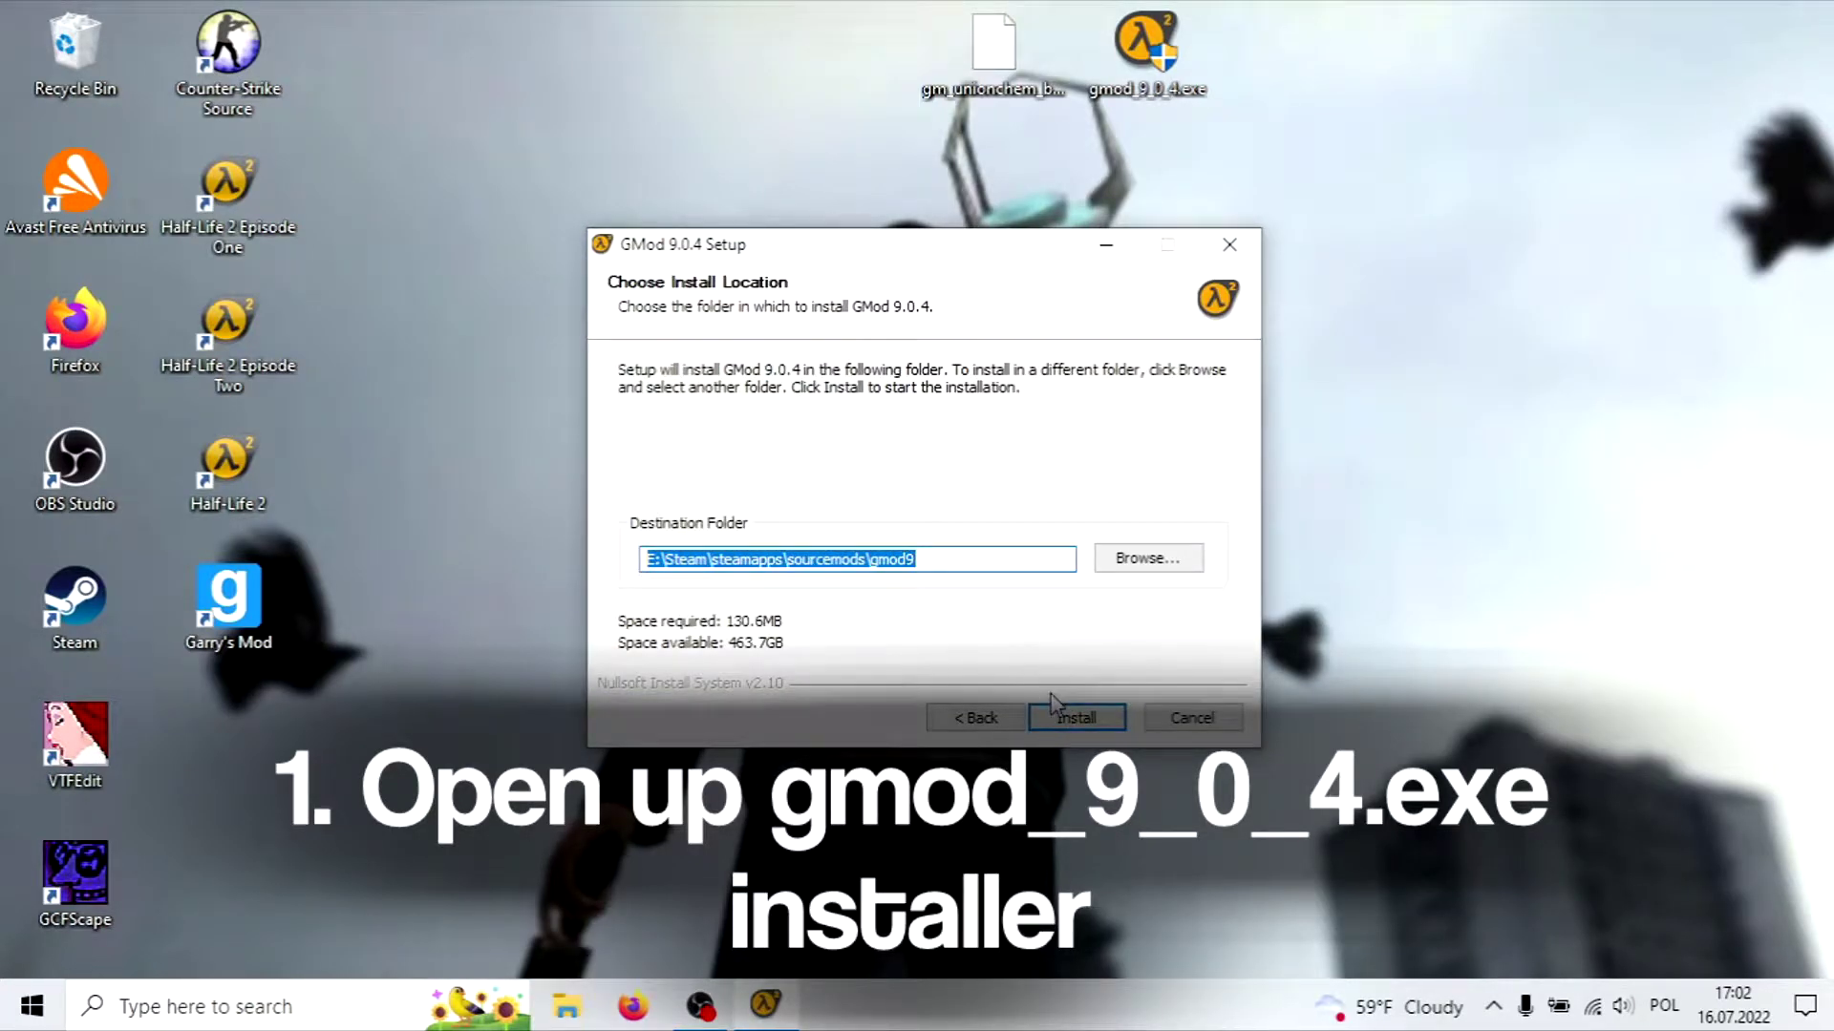
left_click(1068, 717)
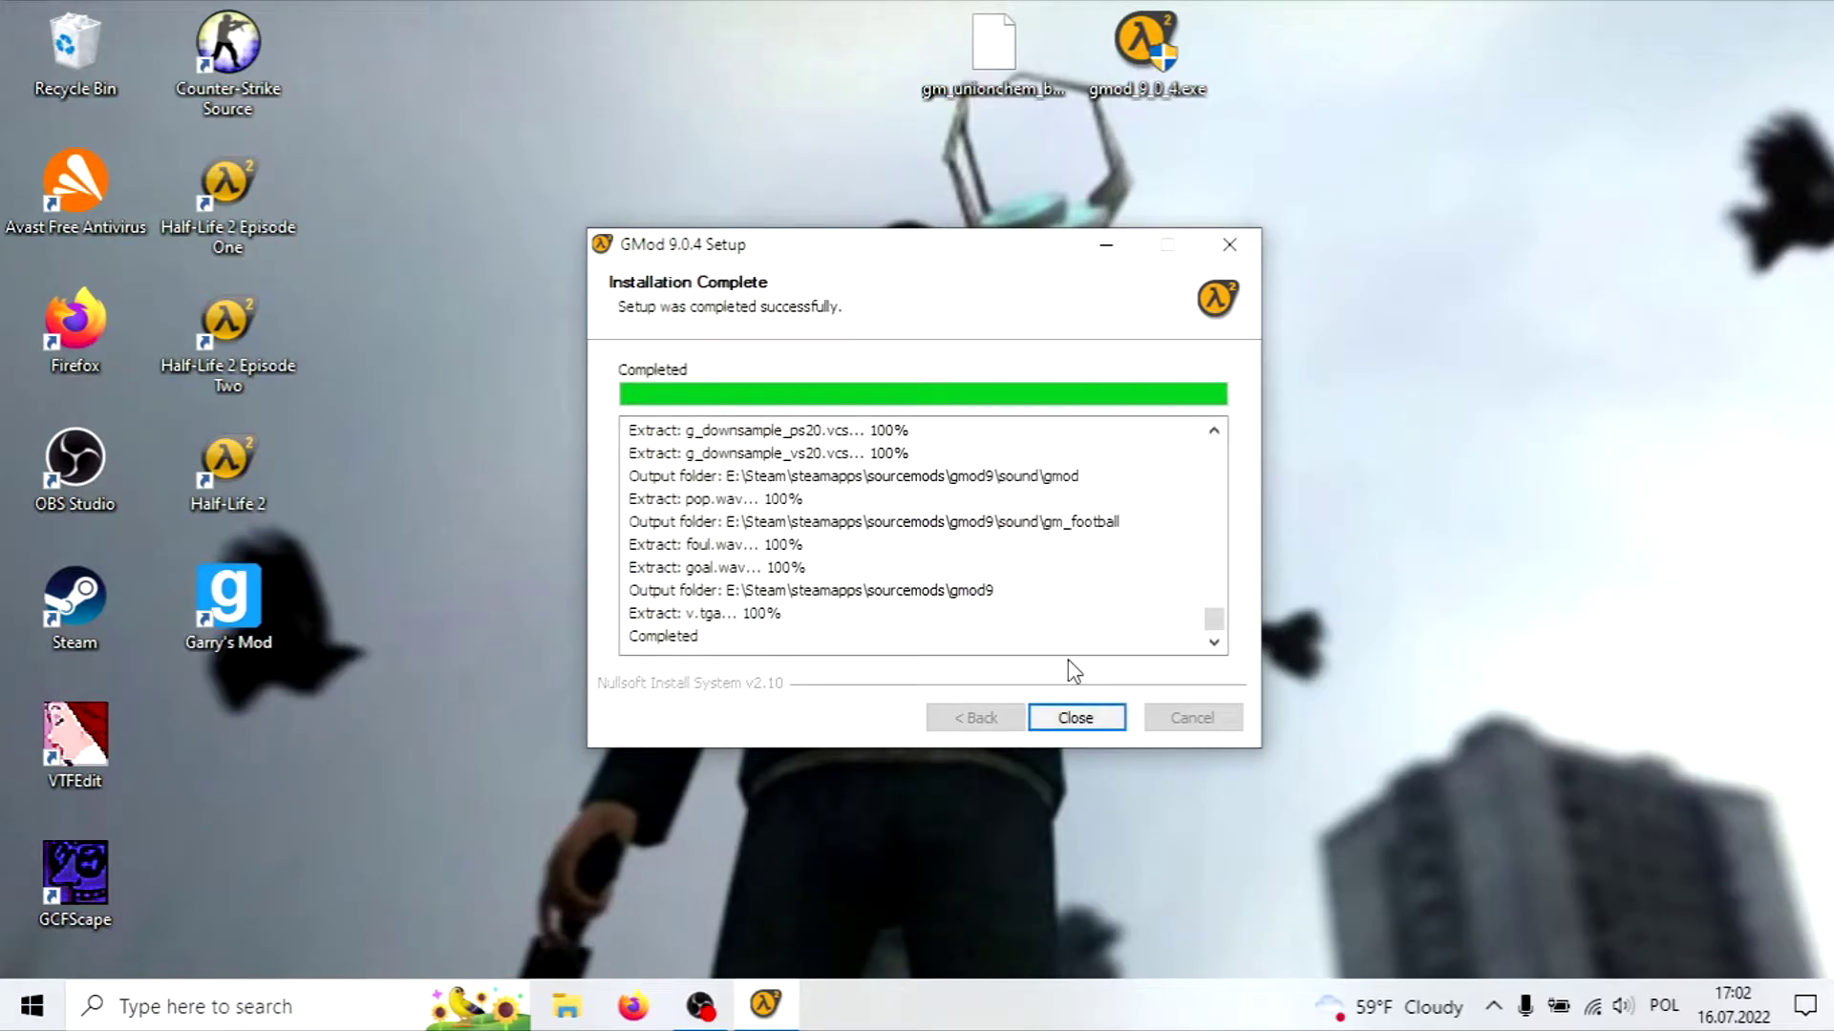
left_click(1076, 717)
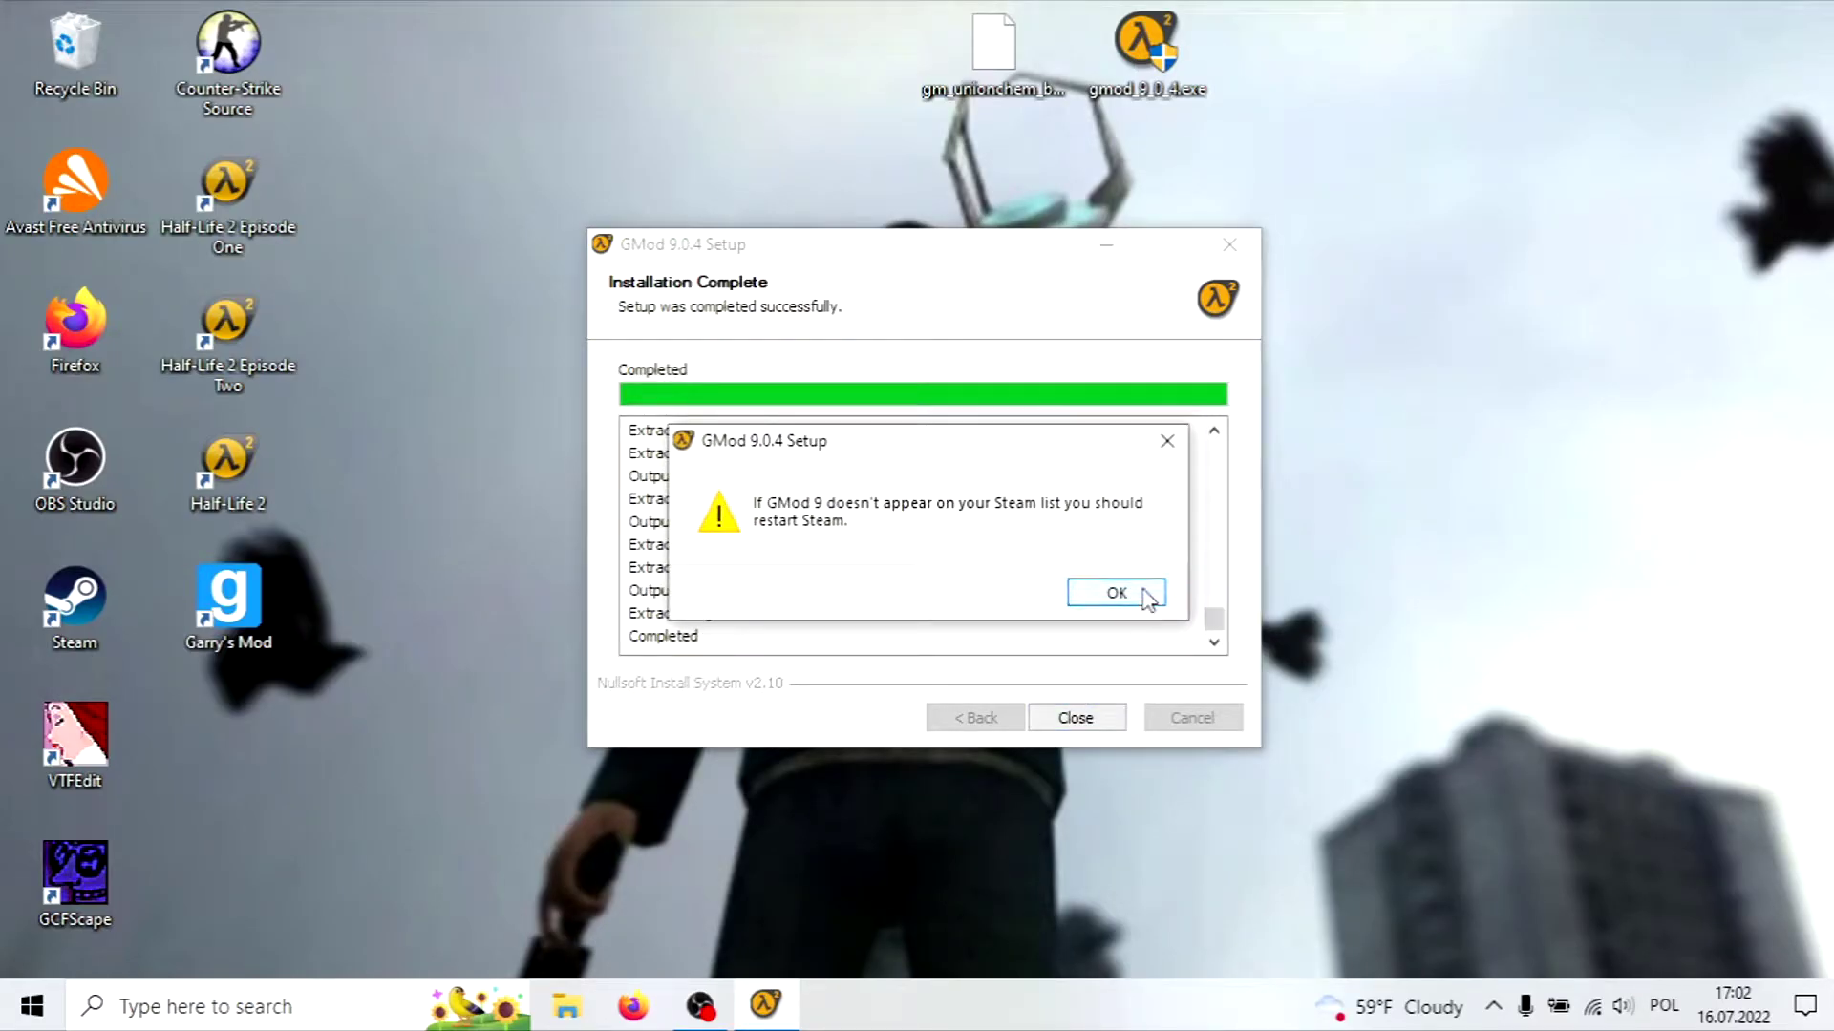
left_click(1115, 593)
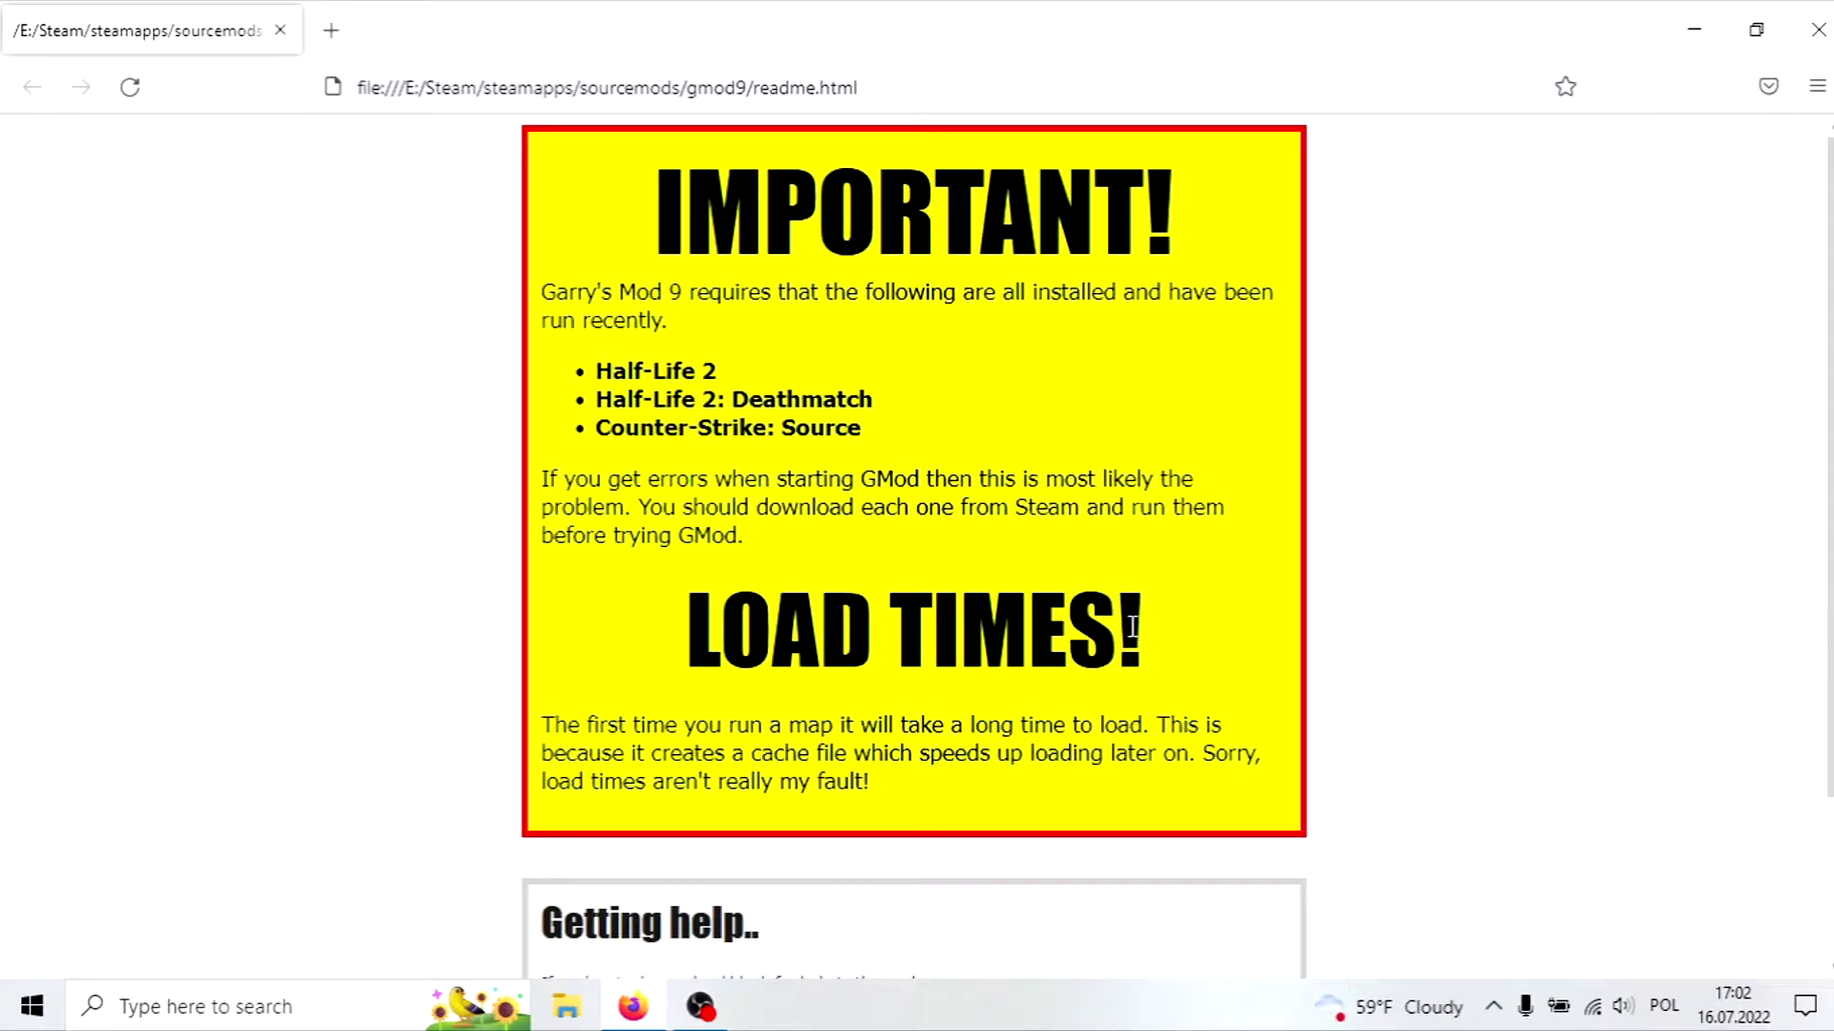
scroll(1056, 614, "down", 3)
scroll(1051, 606, "up", 3)
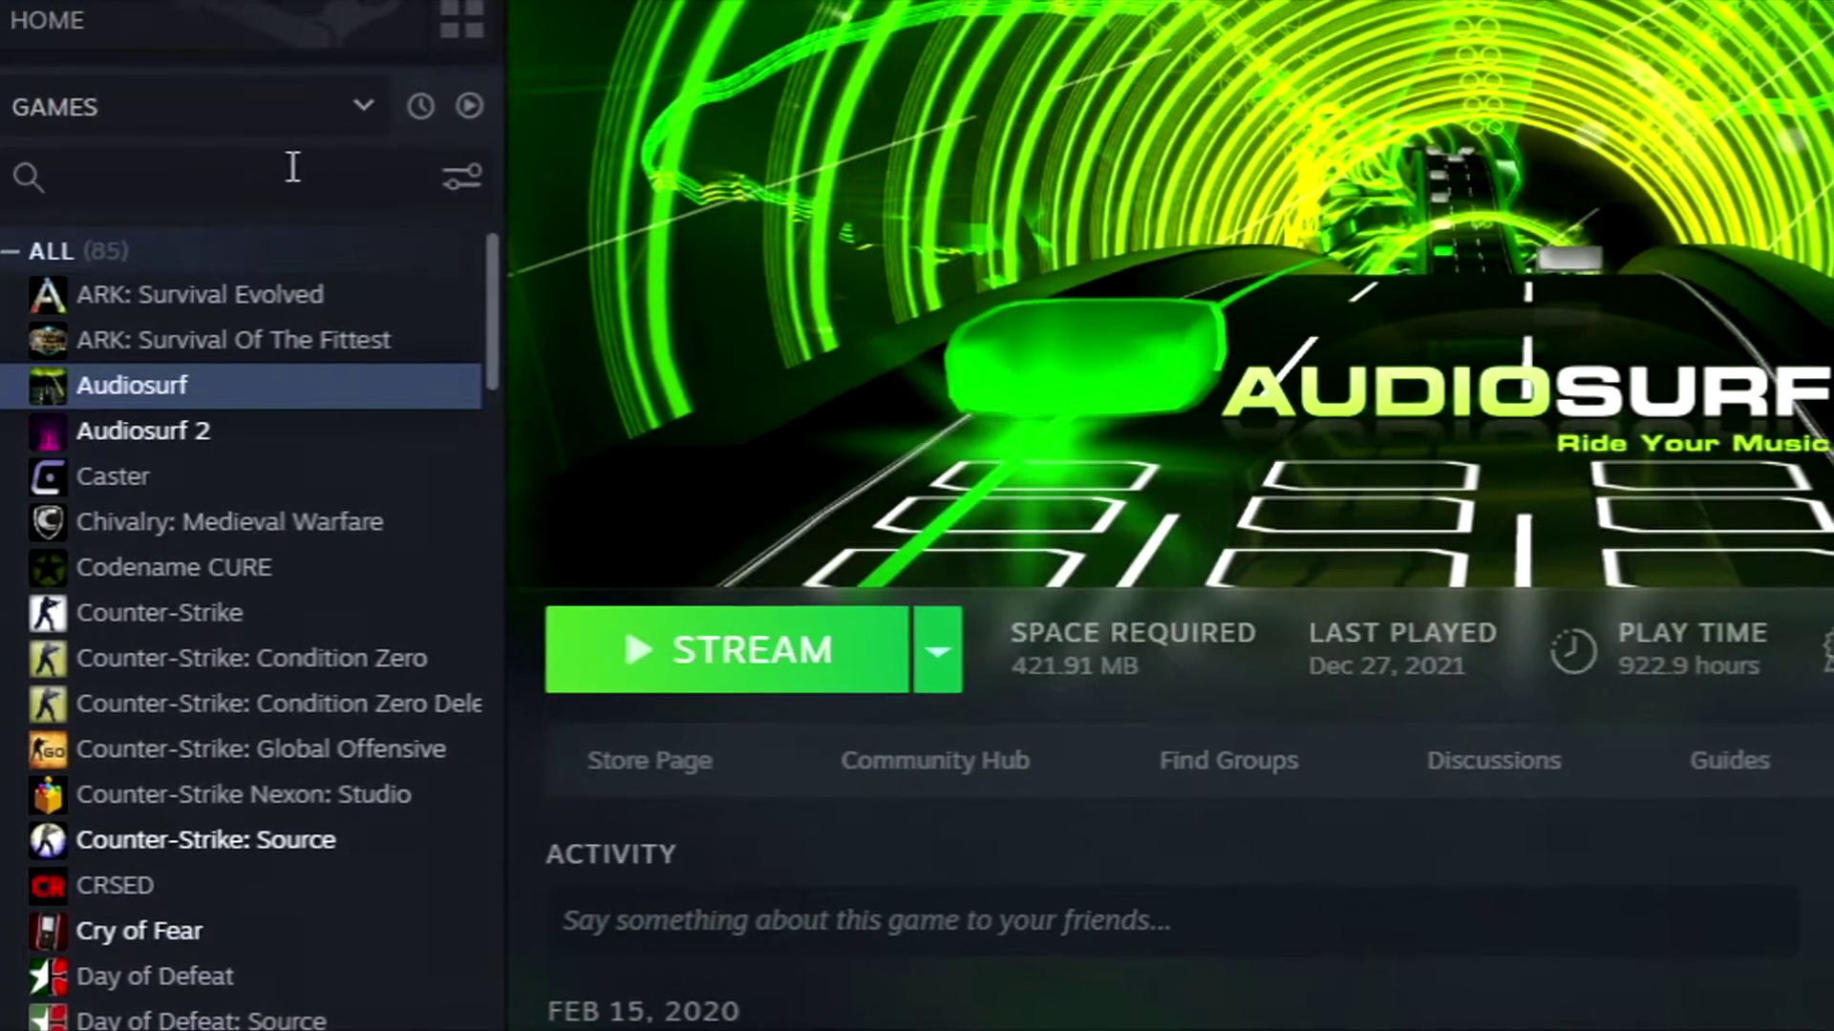
Step: Search the Steam library for "source sdk" and open the Source SDK Base 2006 page
left_click(293, 168)
type("source")
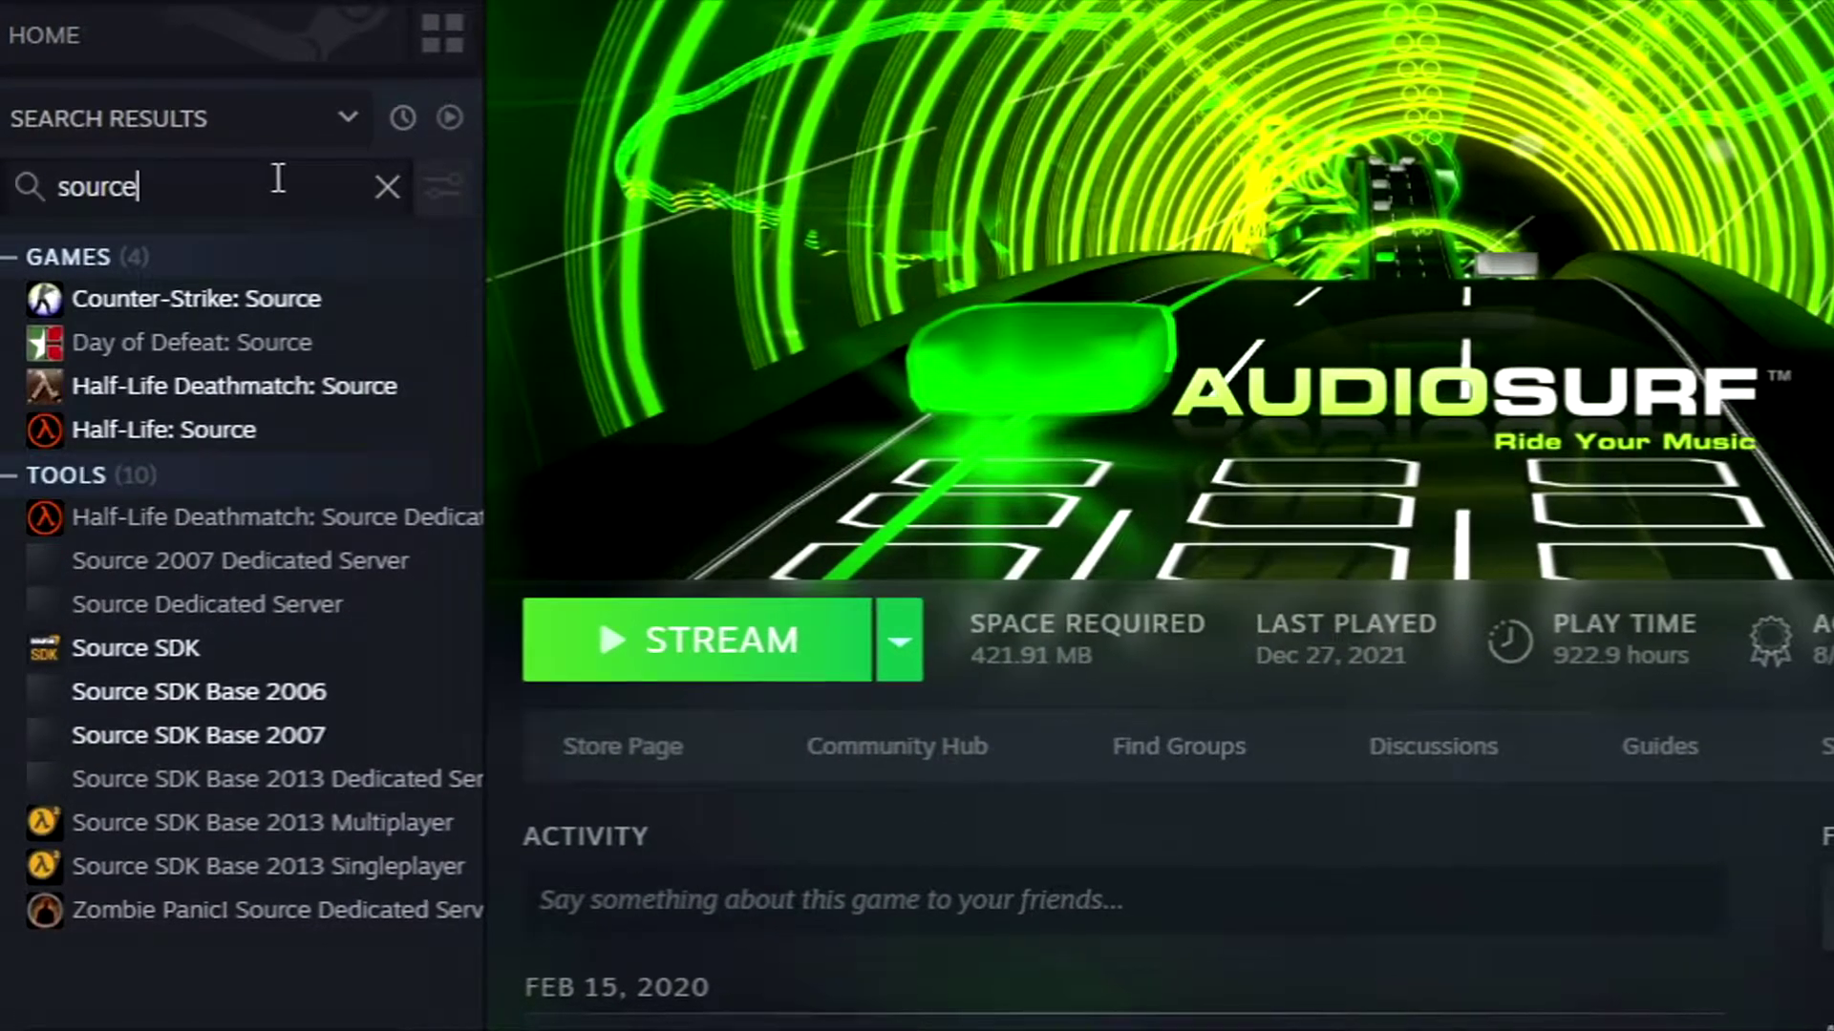
type(" sdk")
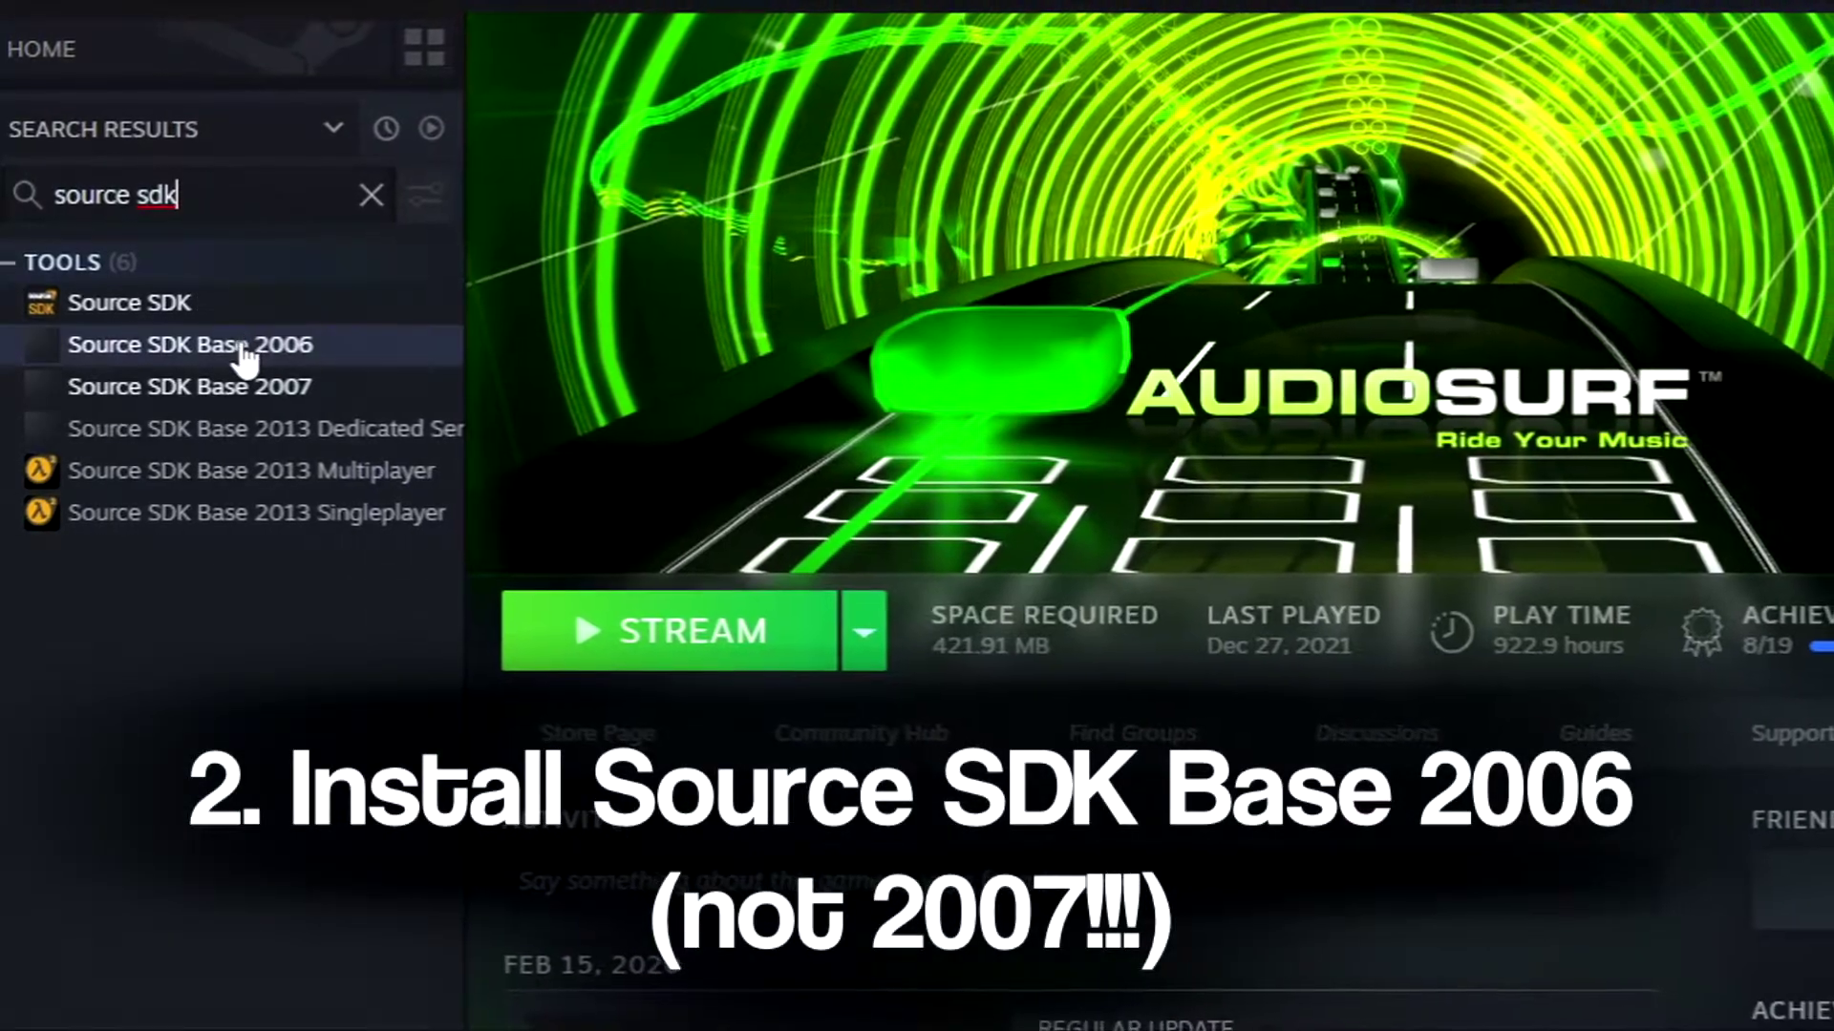
left_click(244, 359)
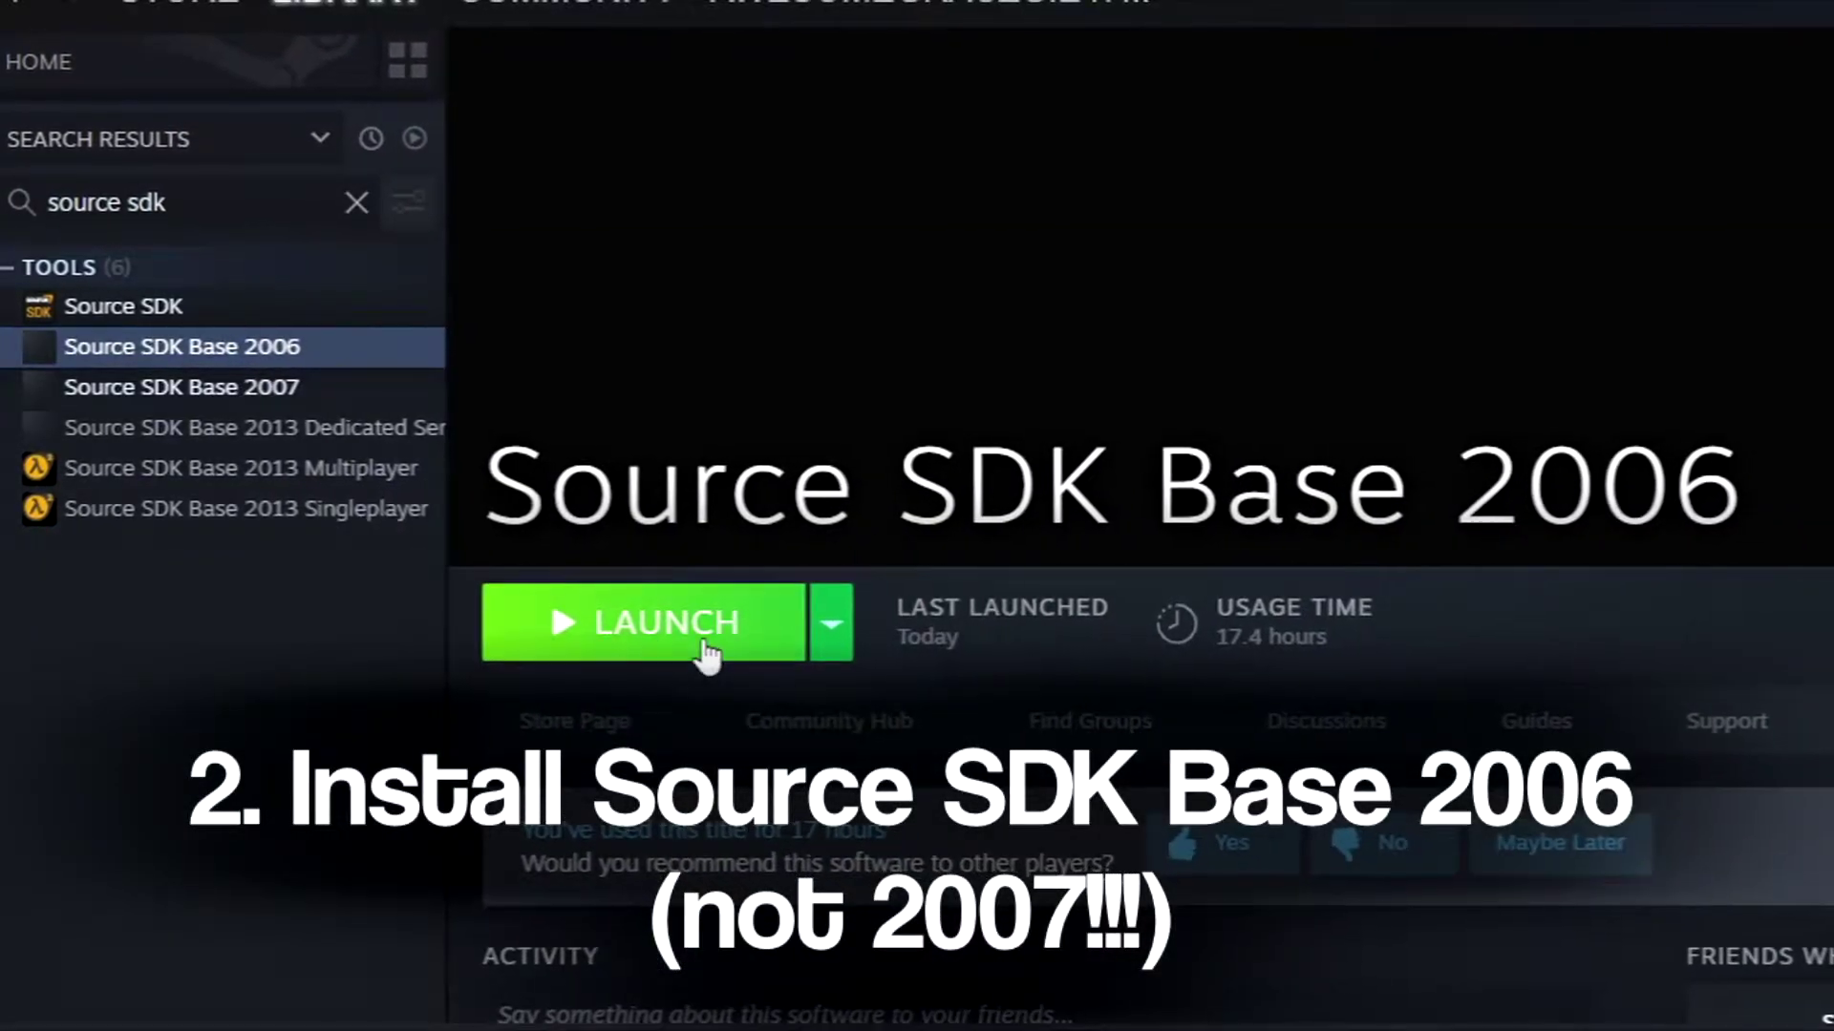
Step: Set the launch options of Source SDK Base 2006 to -game "E:\Steam\steamapps\sourcemods\gmod9" +name CoolTutorialGuy
right_click(239, 351)
left_click(315, 536)
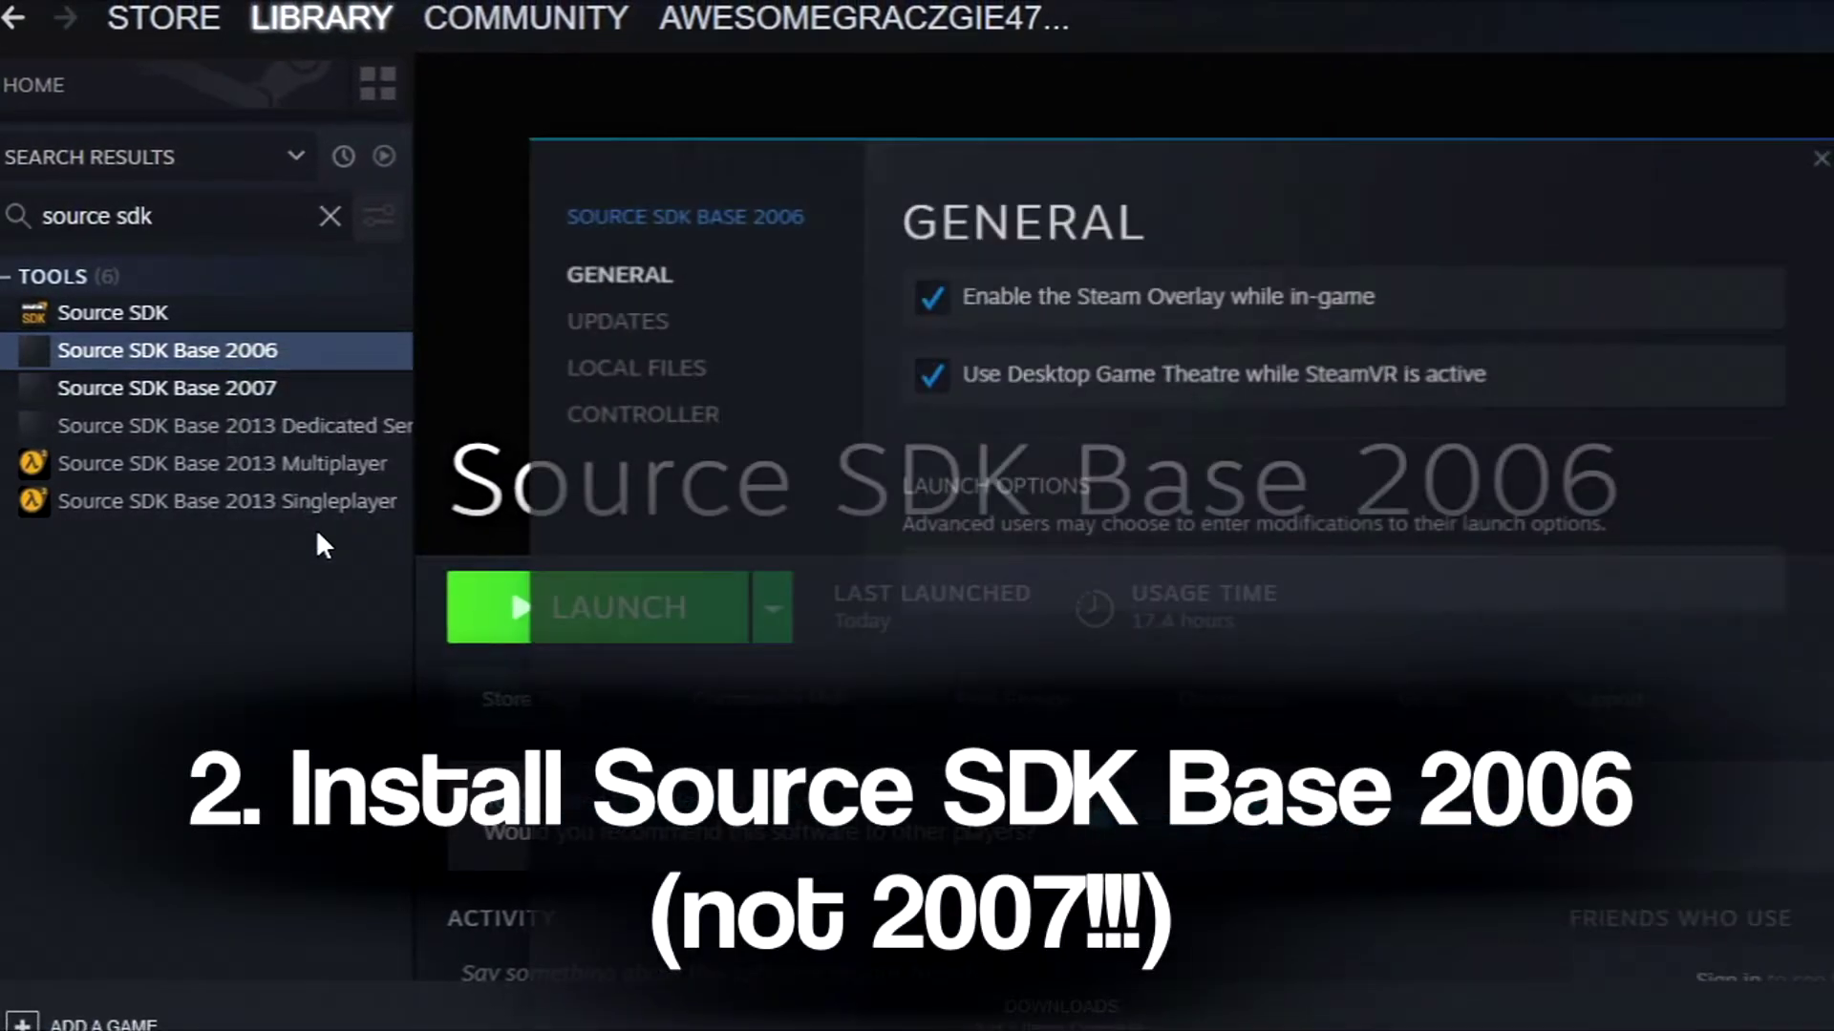
left_click(1018, 573)
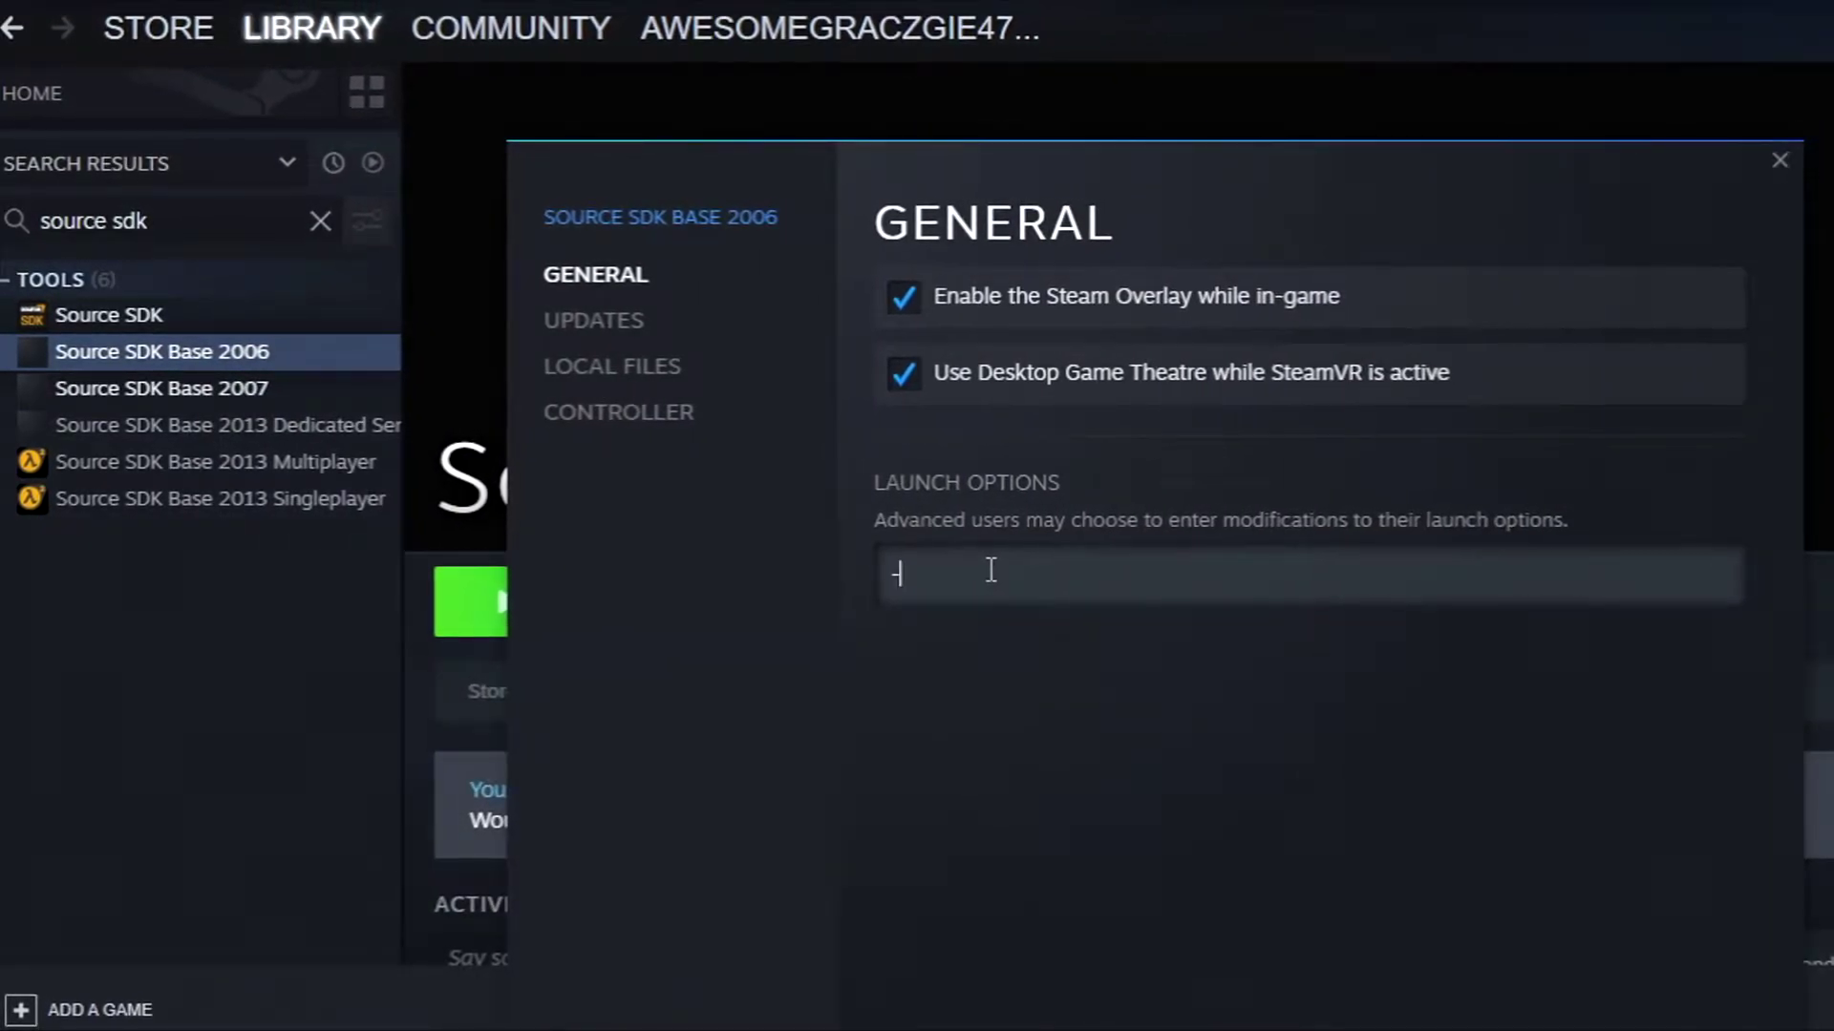
type("-game \"E:\\Steam\\steamapps\\sourcemods\\gmod9\" +nam")
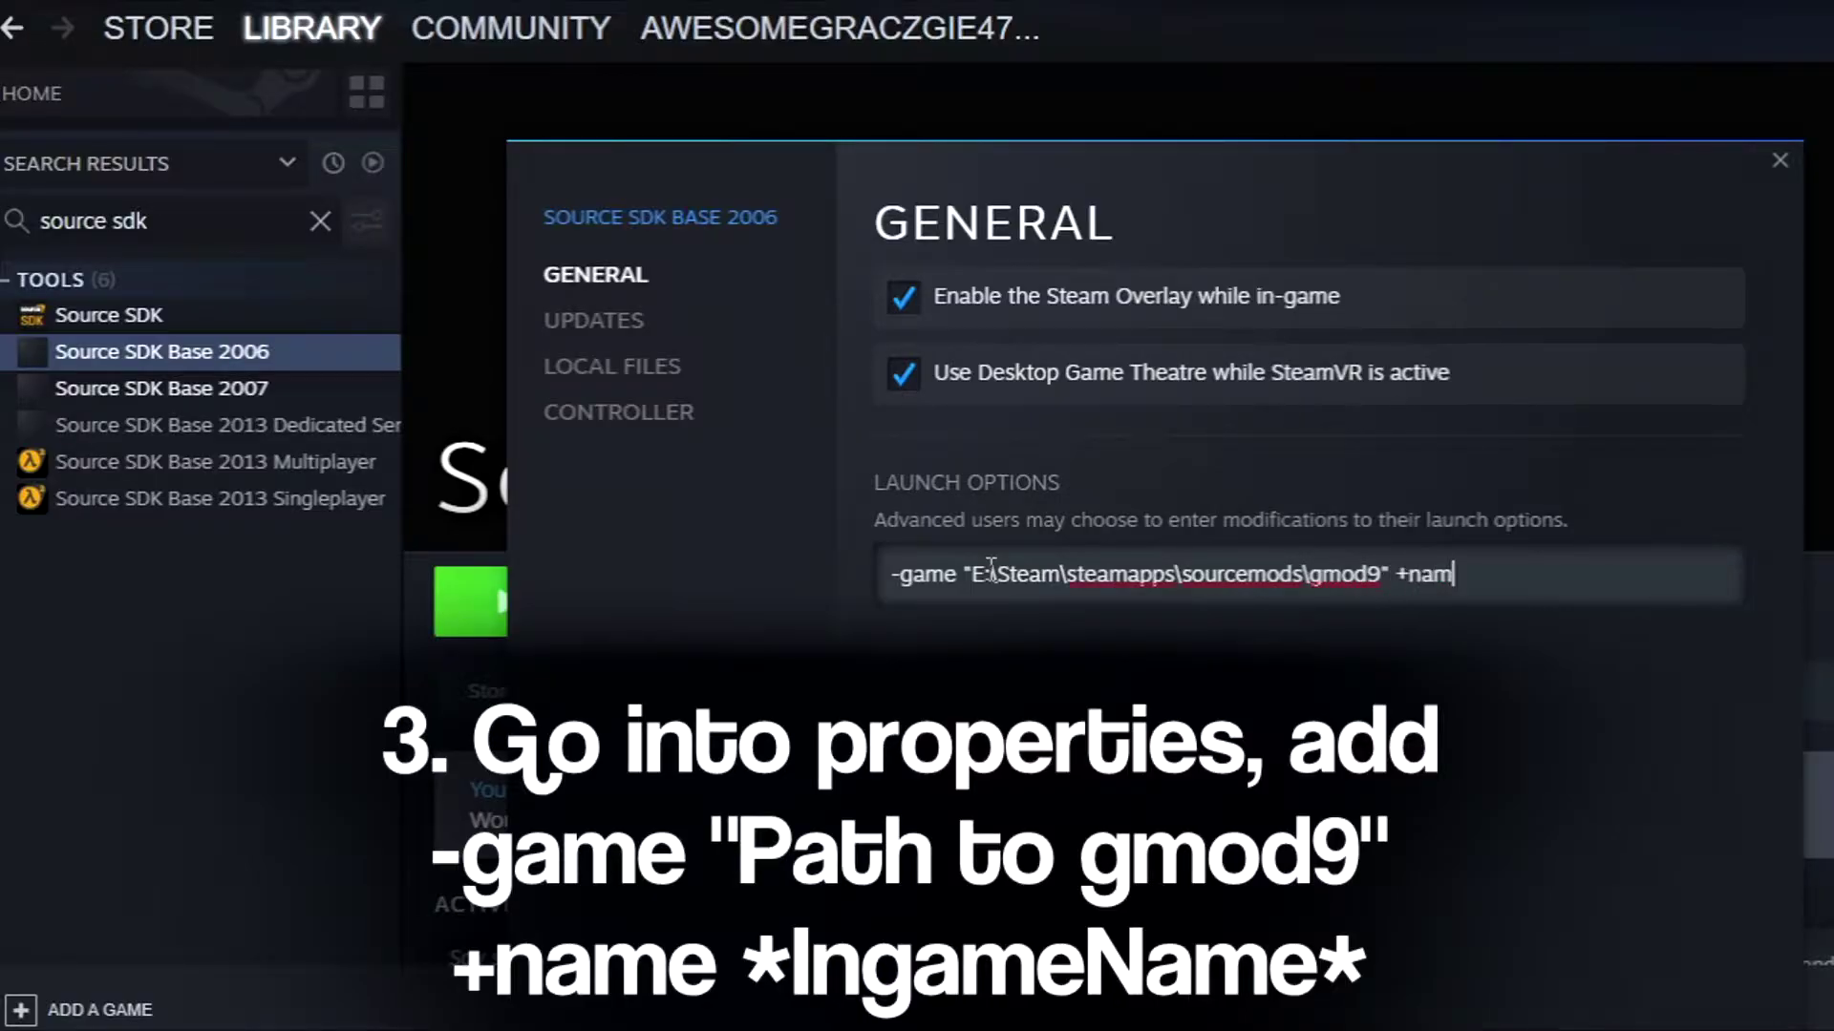
type("CoolTutorialGuy")
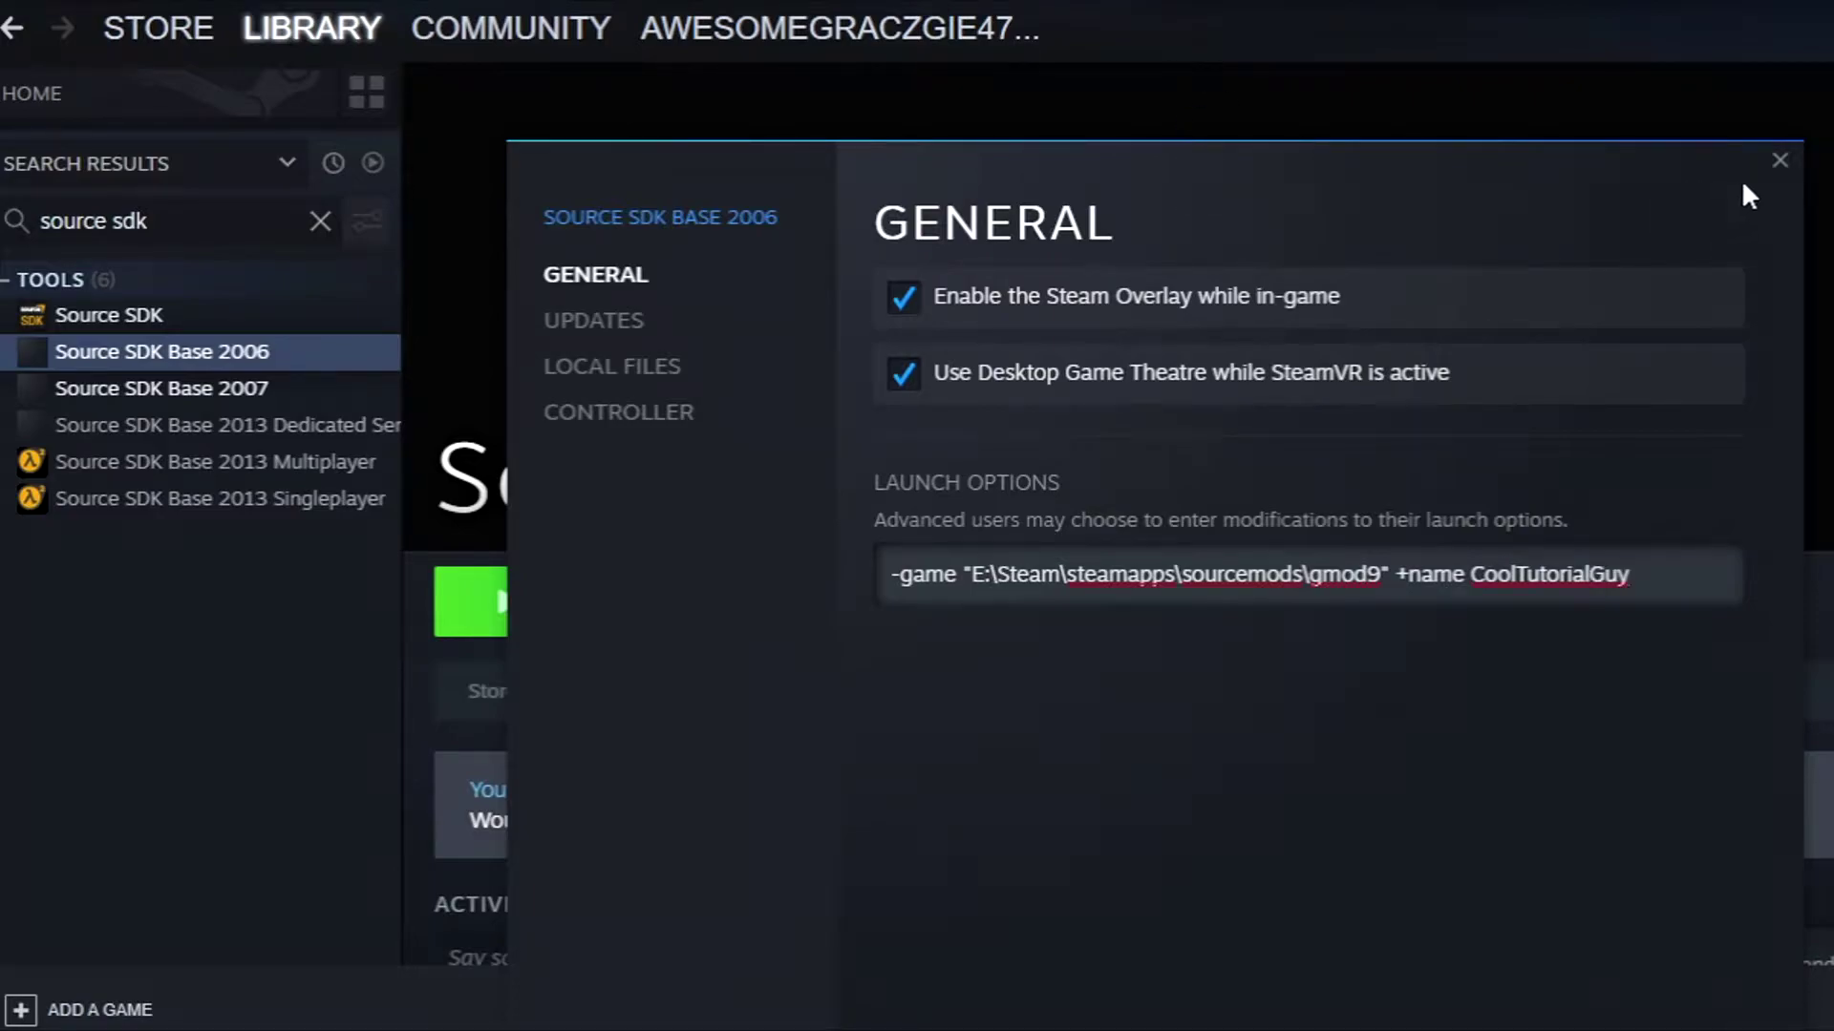
key("Escape")
Step: Add a desktop shortcut for Source SDK Base 2006
right_click(312, 350)
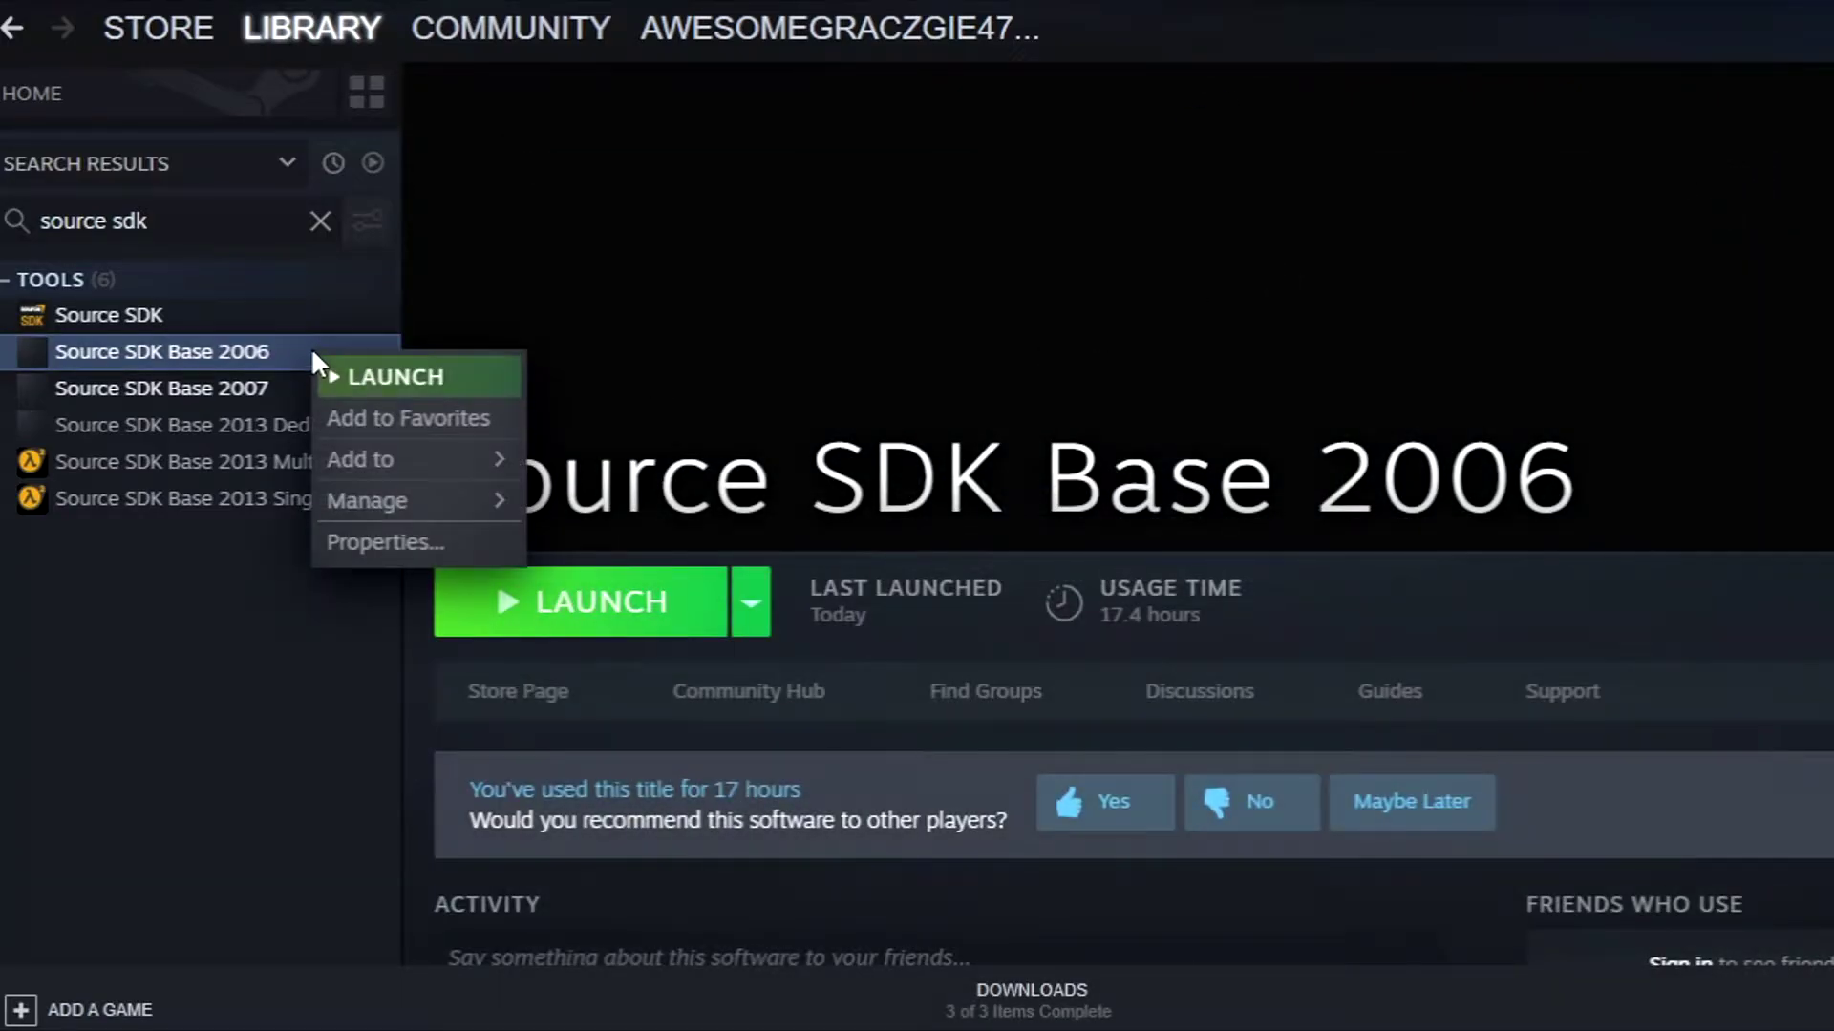
mouse_move(403, 464)
mouse_move(399, 497)
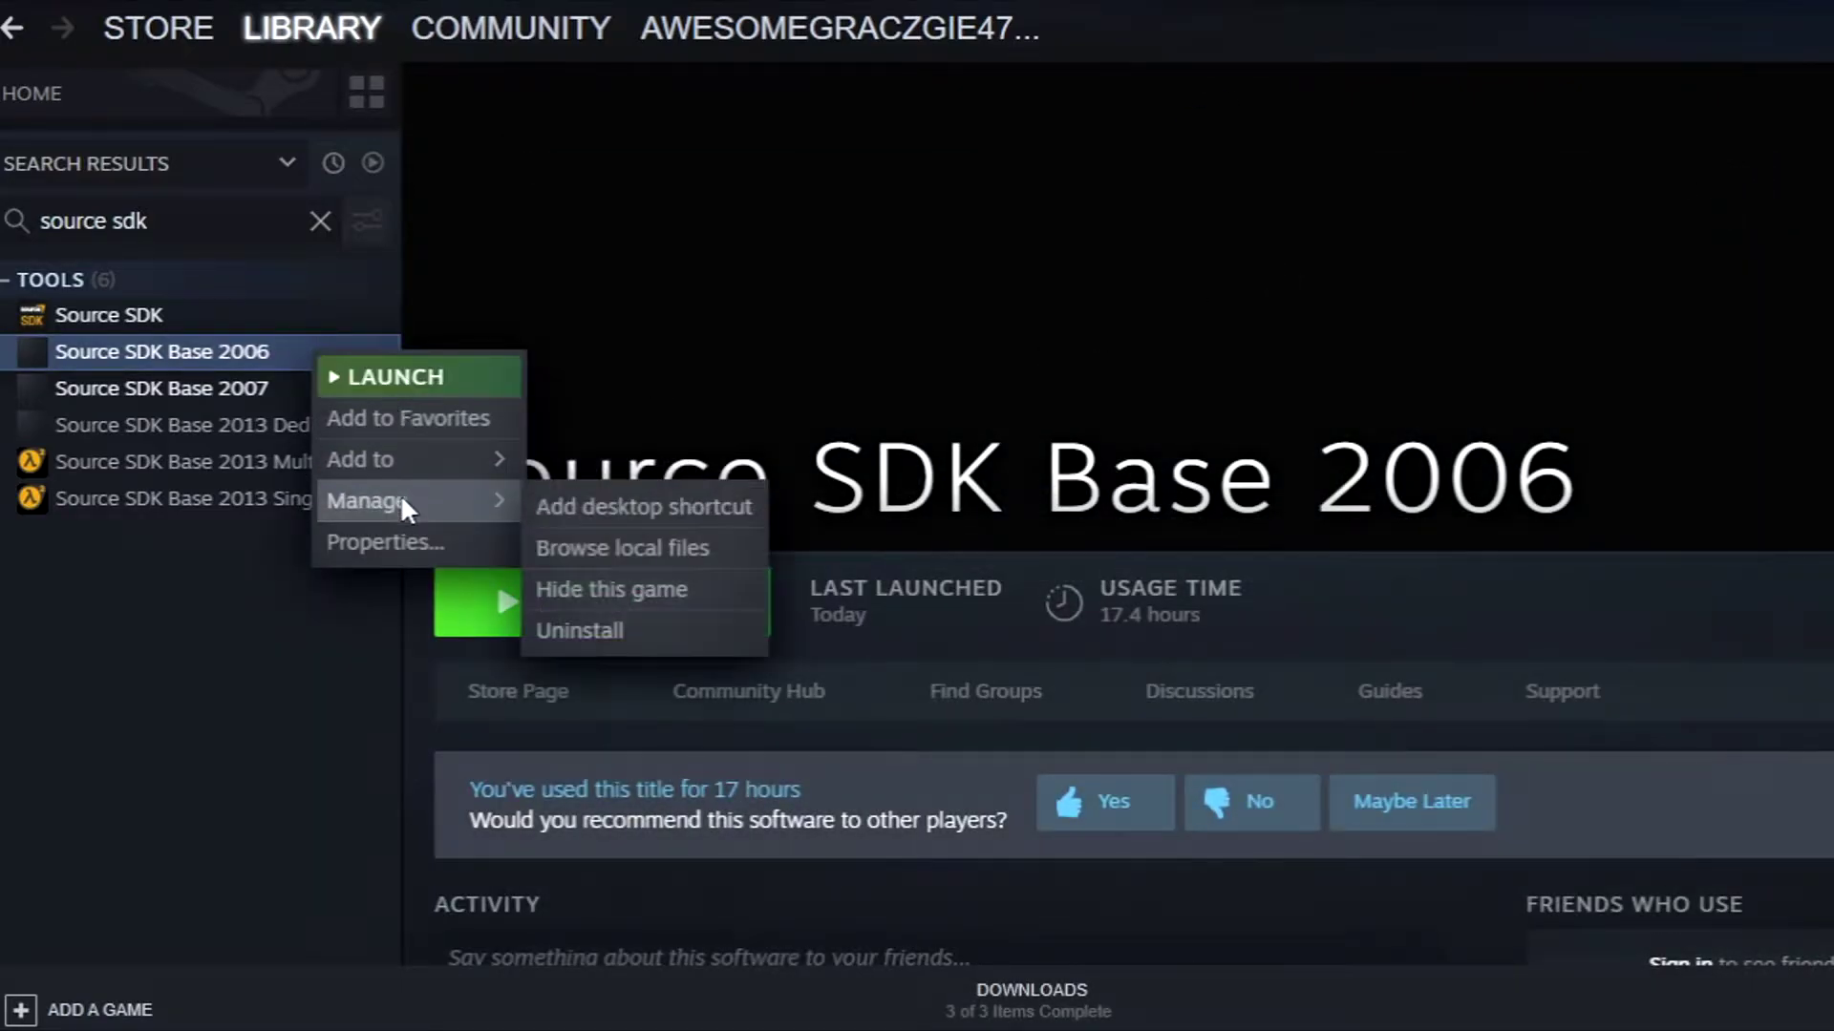
left_click(566, 503)
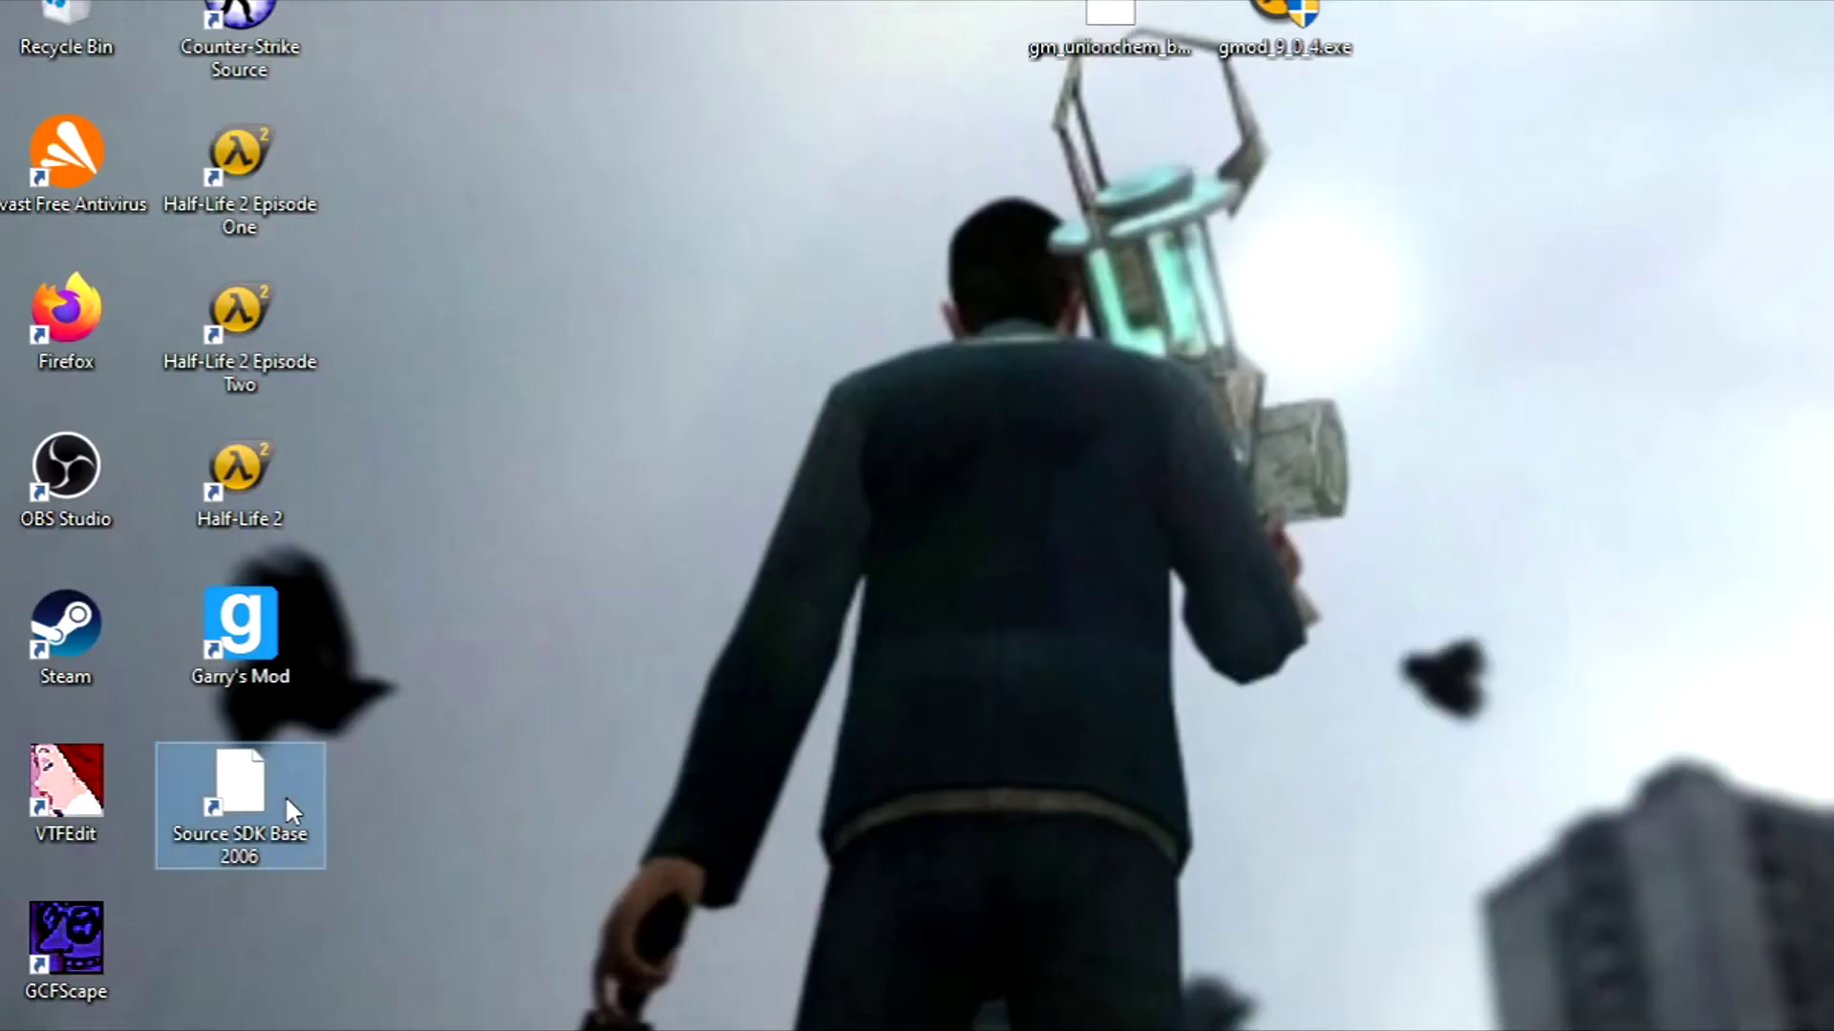
Step: Rename the Source SDK Base 2006 desktop shortcut to "Garry's Mod 9"
right_click(287, 794)
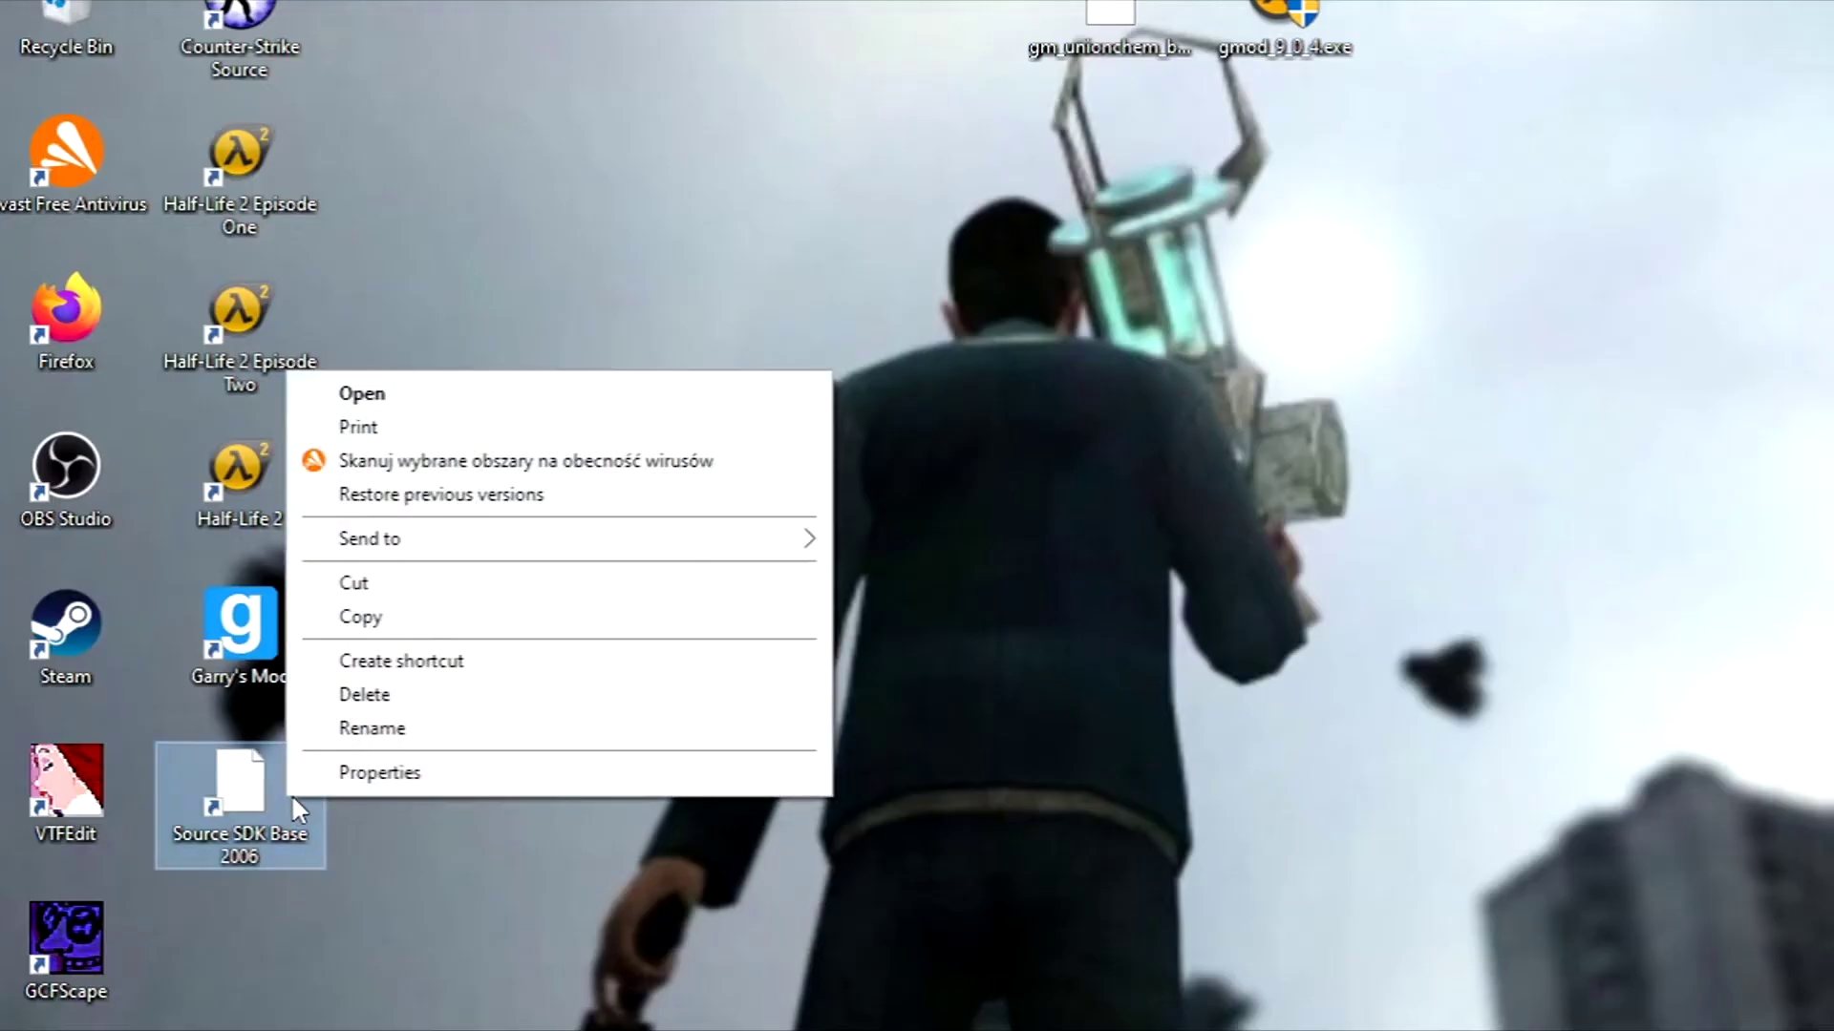
left_click(417, 731)
type("Ga")
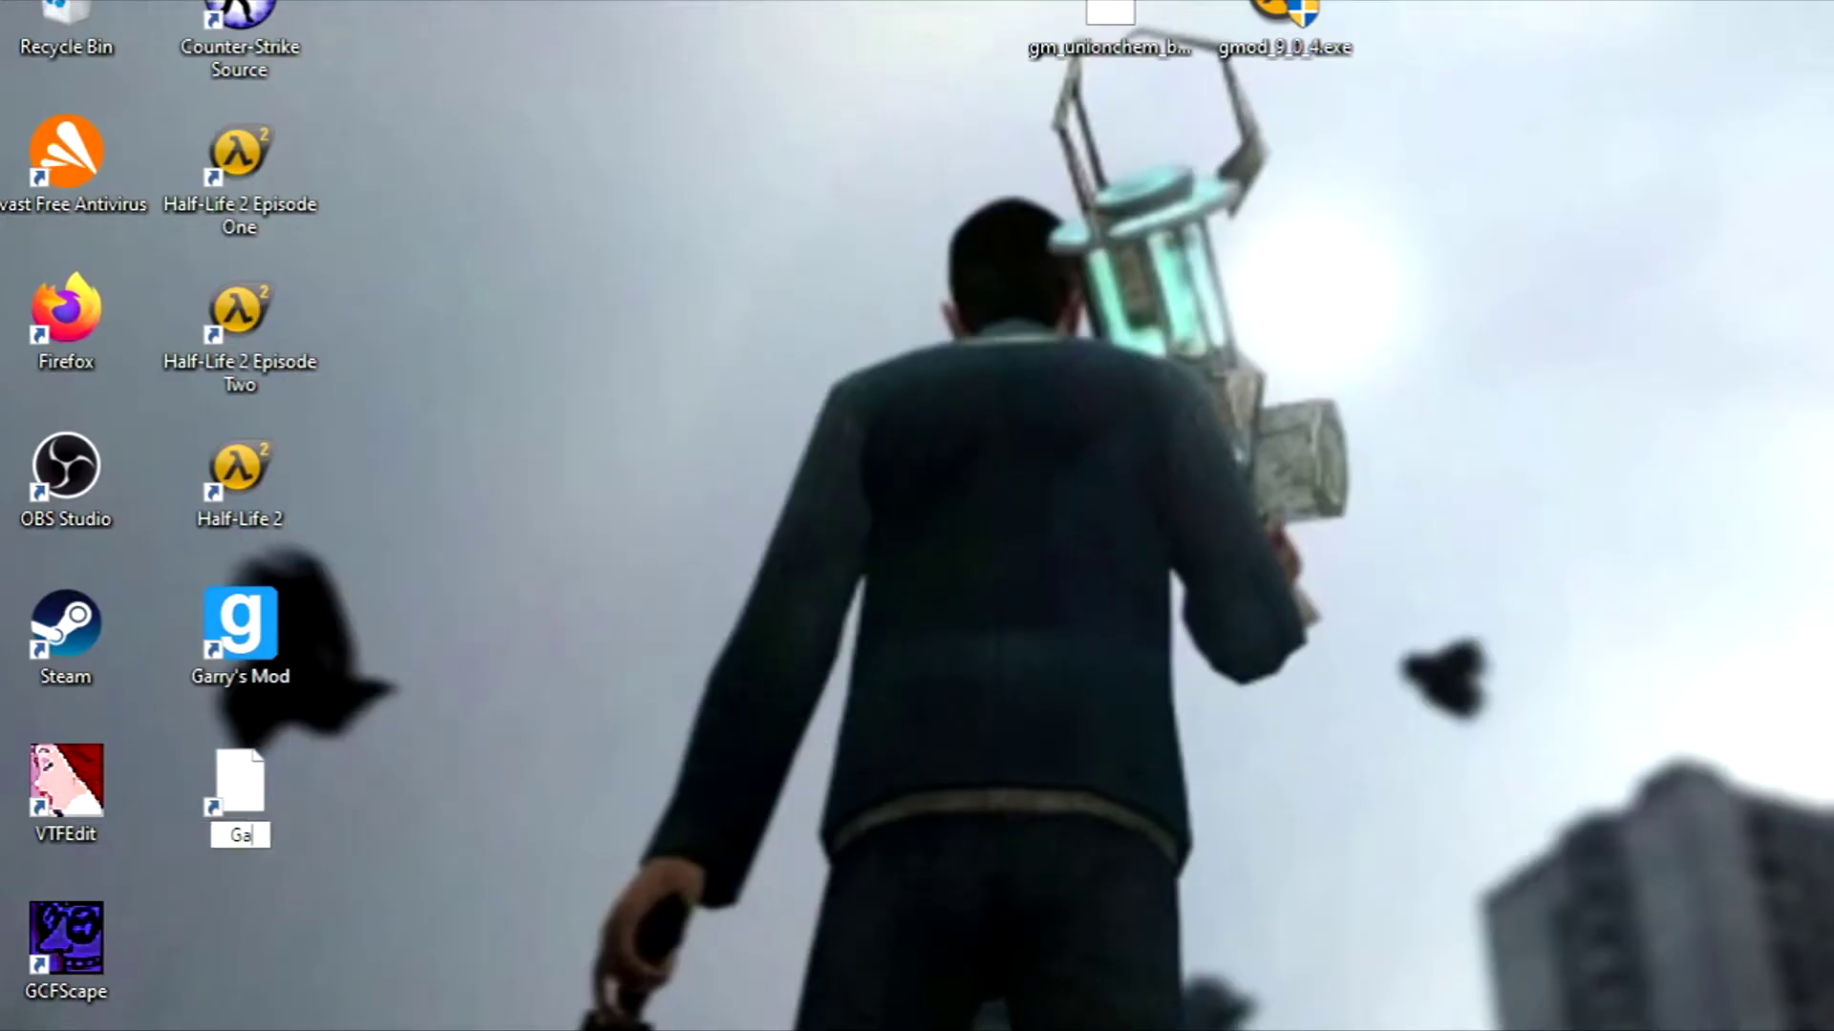
type("rry's Mod 9")
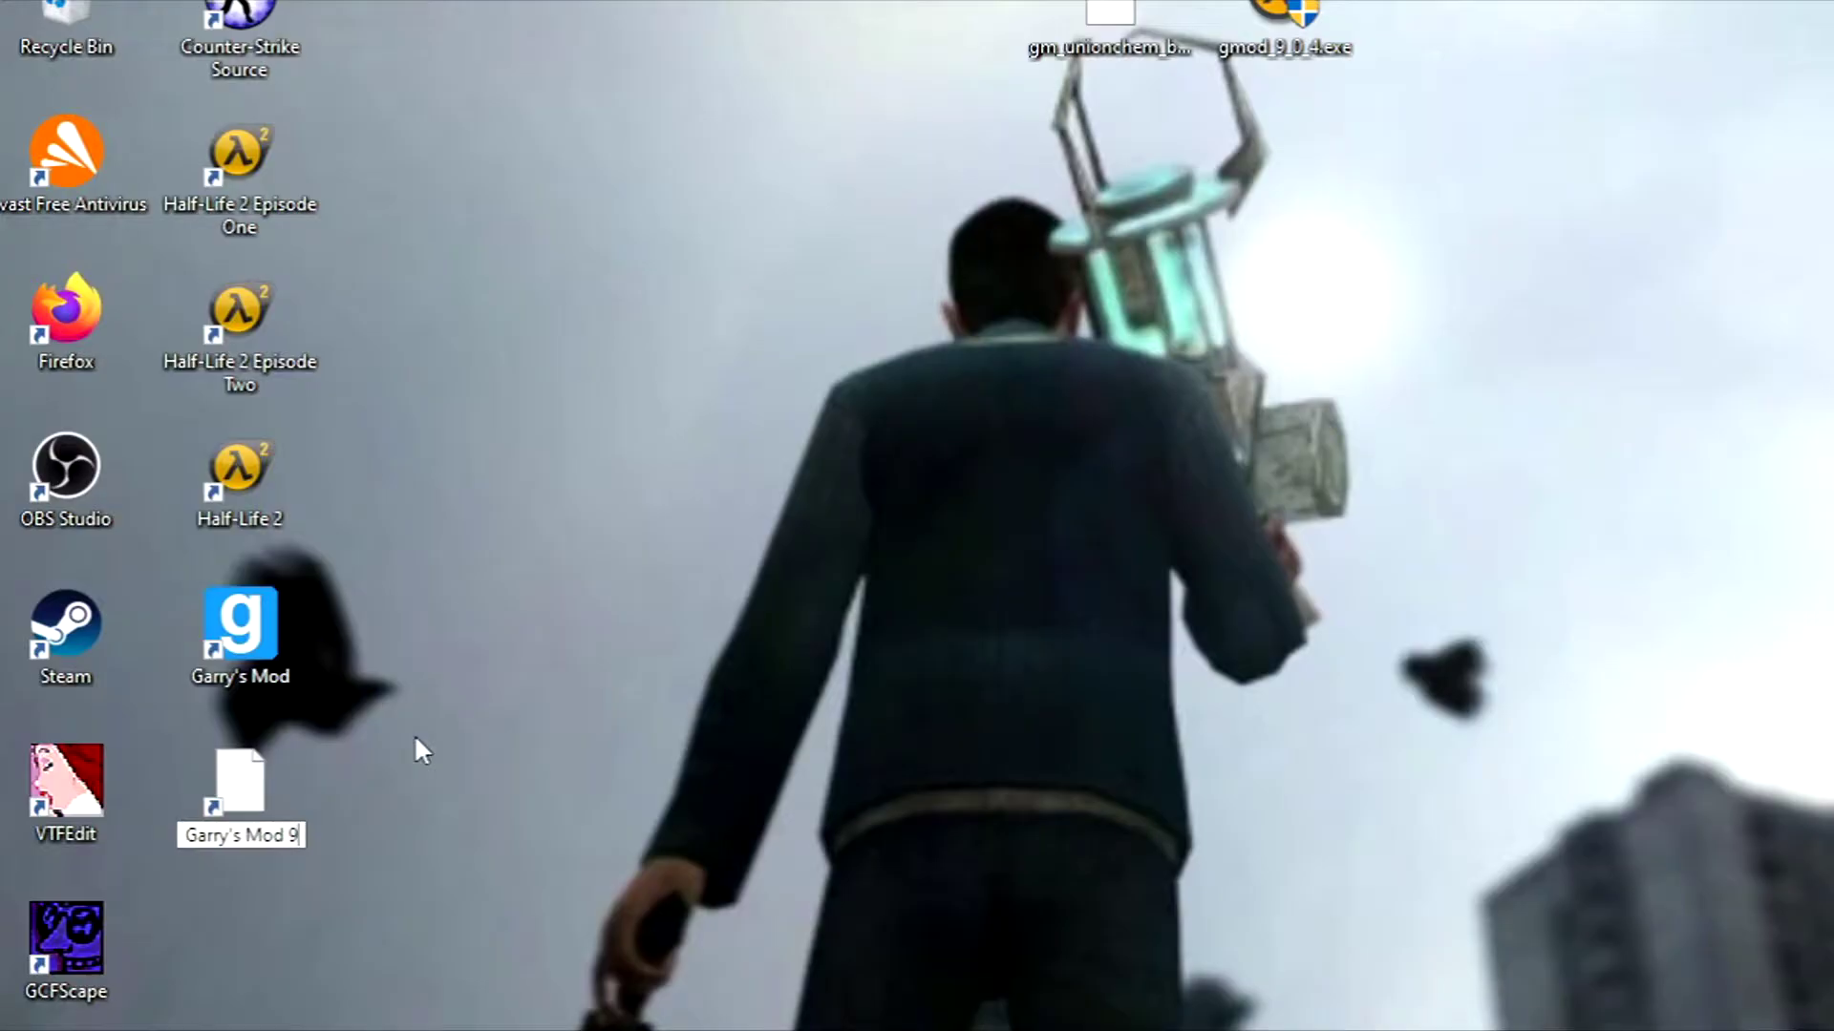
key("Return")
Step: Launch Garry's Mod 9 from the desktop and set its video to the Widescreen 16:9 aspect ratio at 1366 x 768
double_click(302, 760)
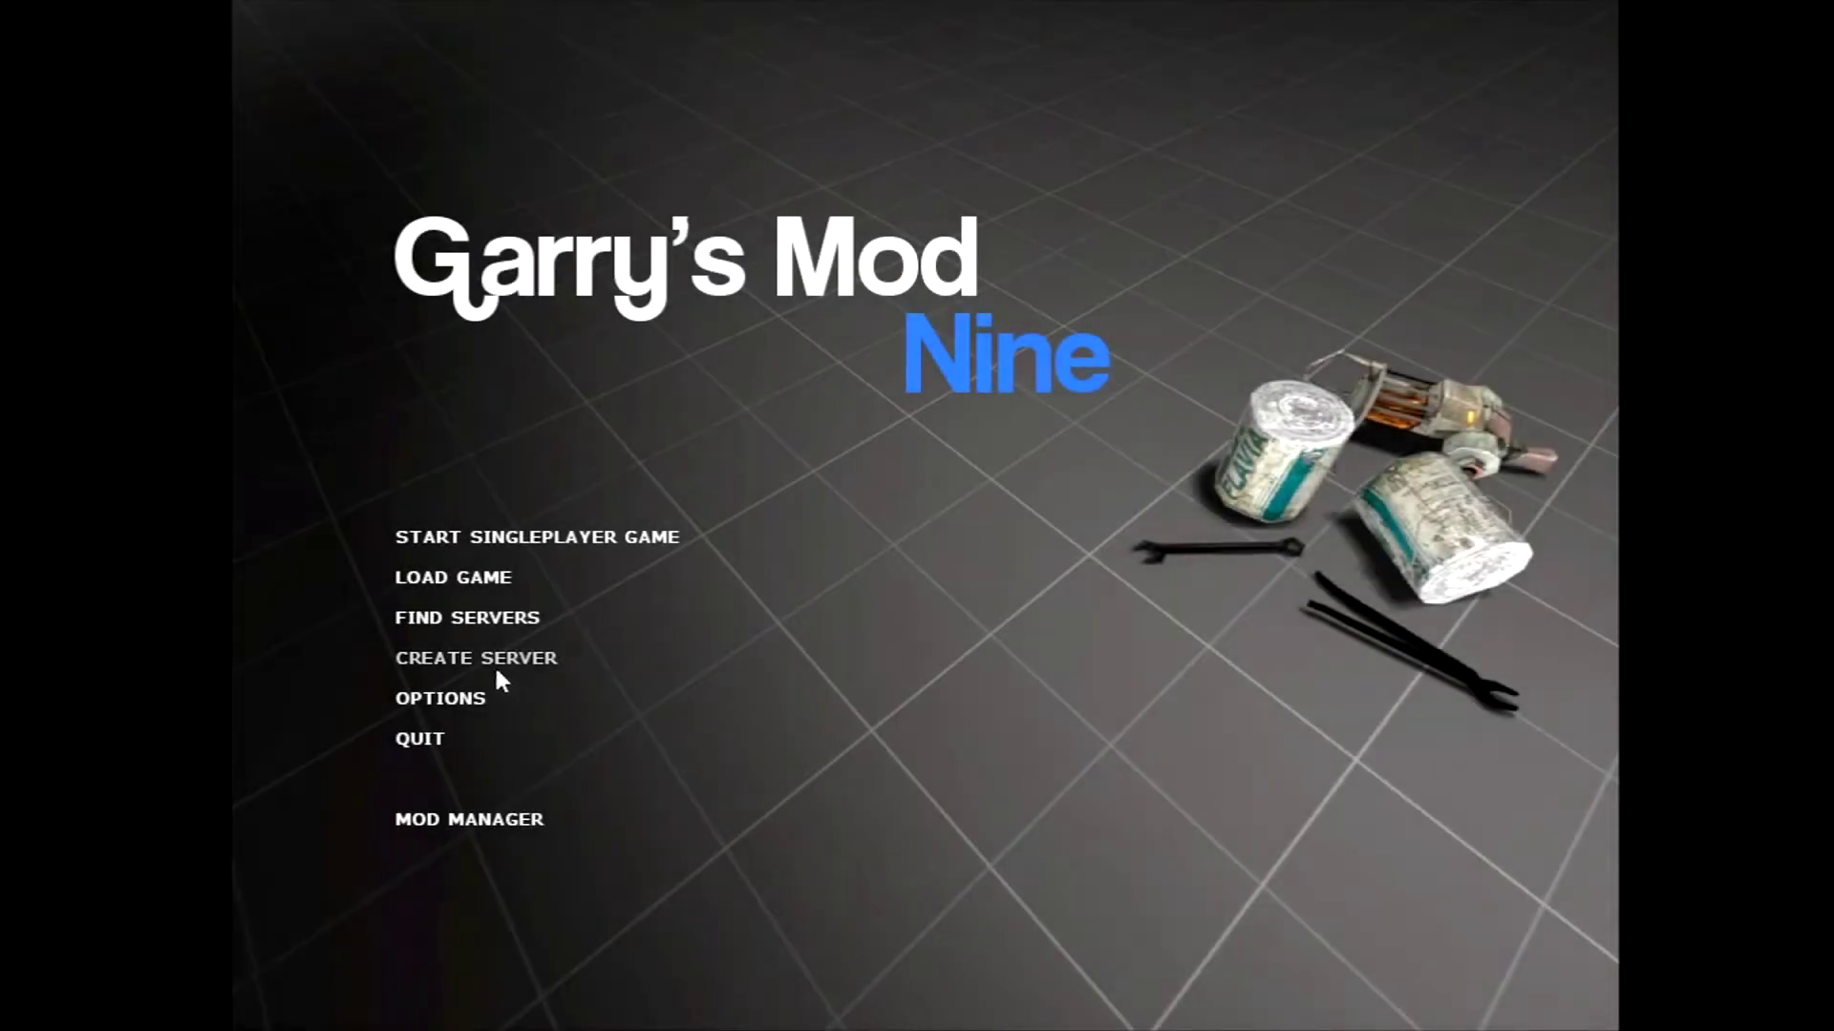
left_click(472, 695)
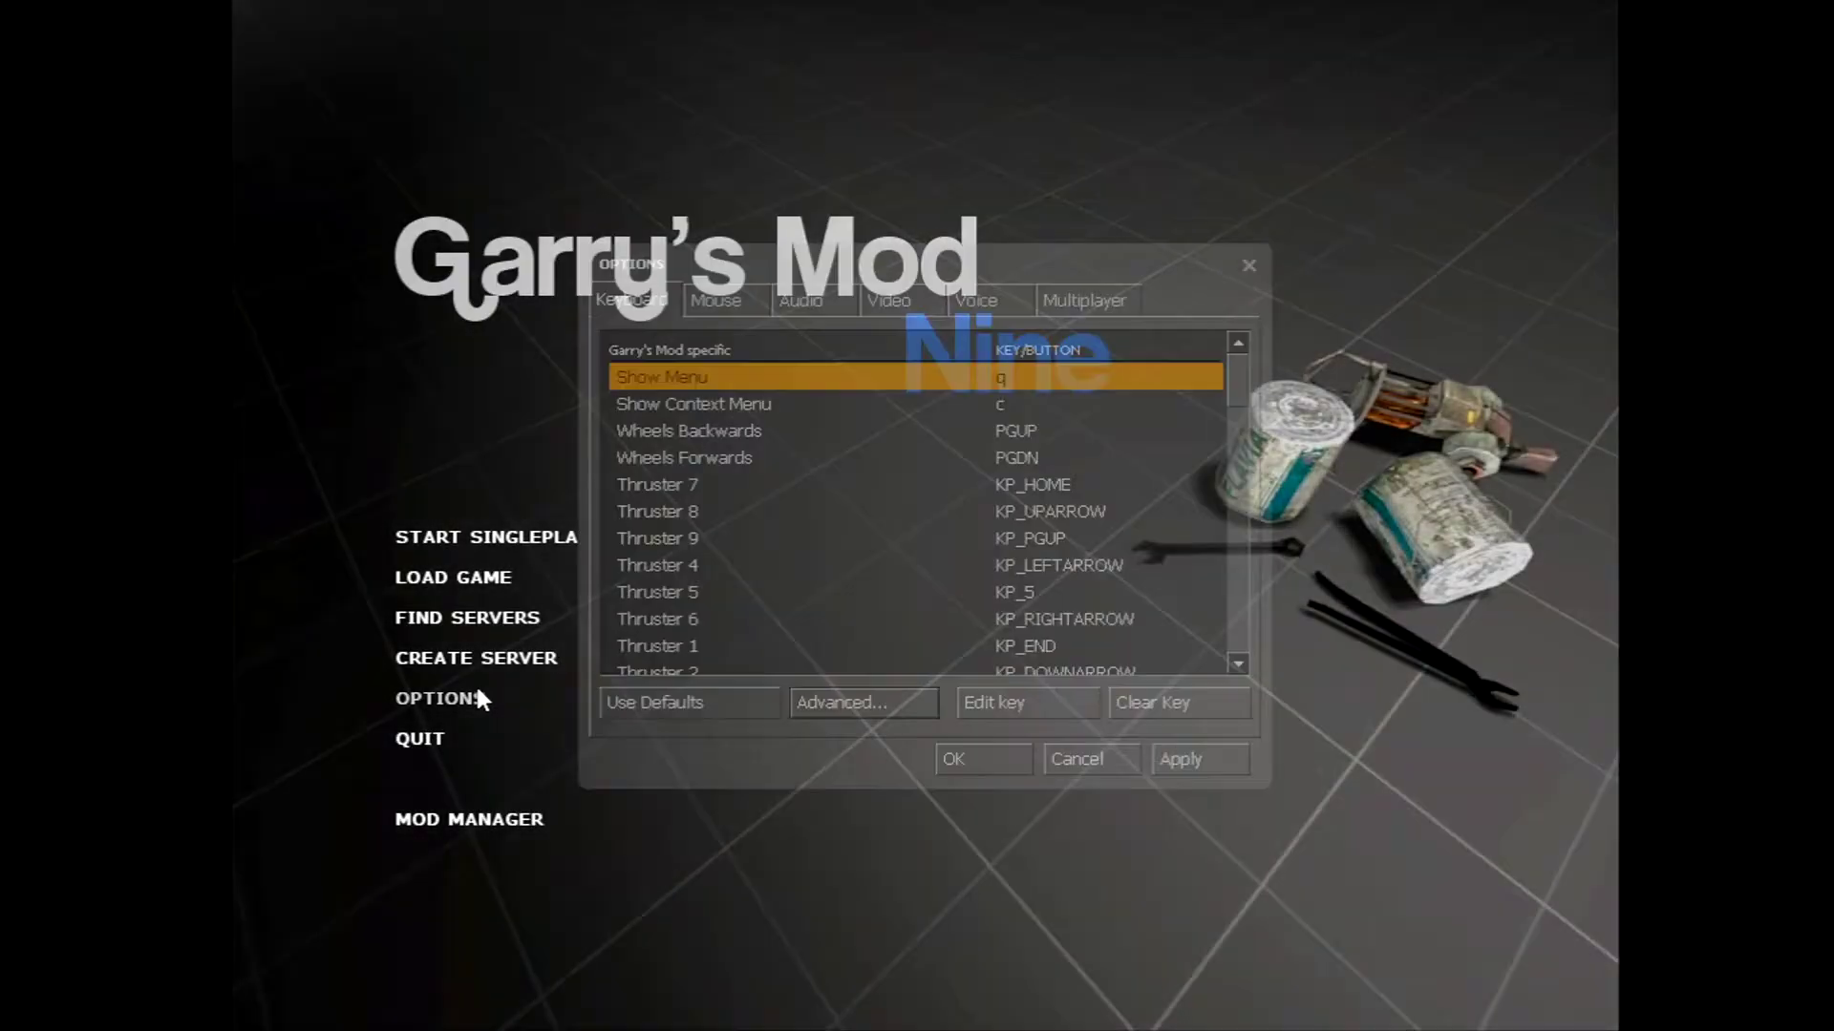
left_click(890, 302)
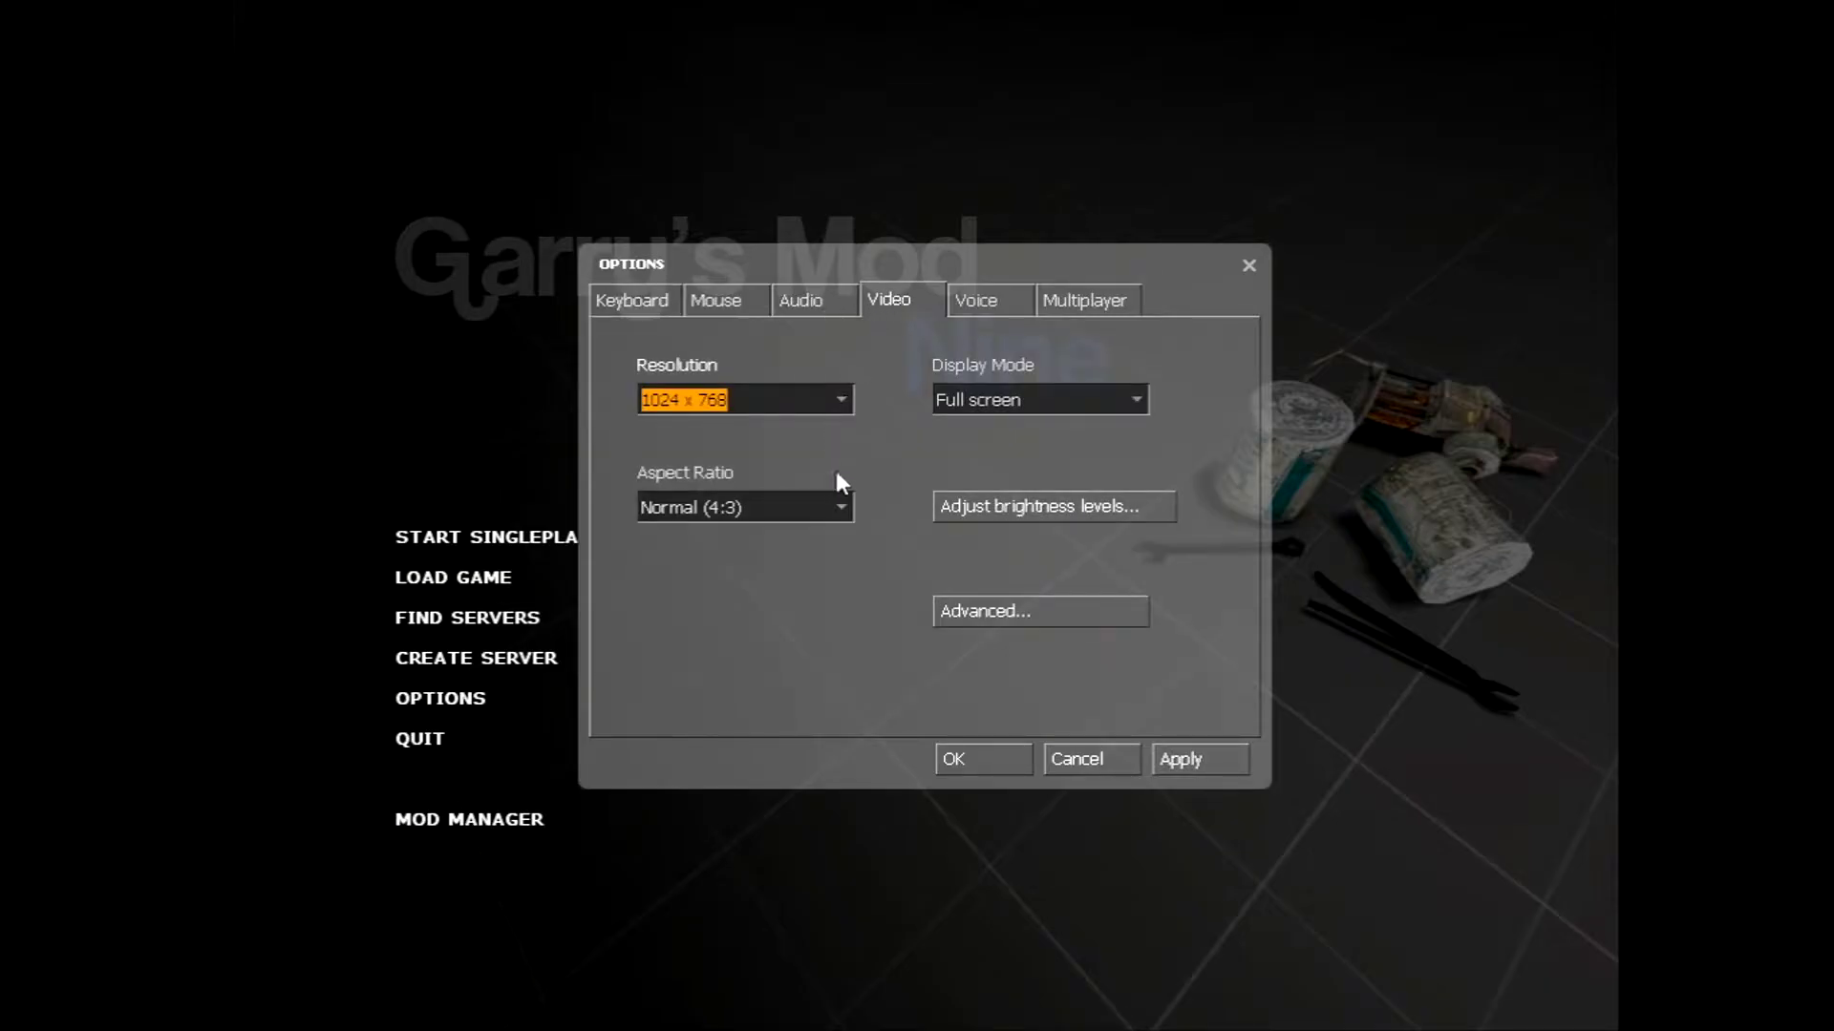
left_click(841, 499)
left_click(786, 554)
left_click(843, 399)
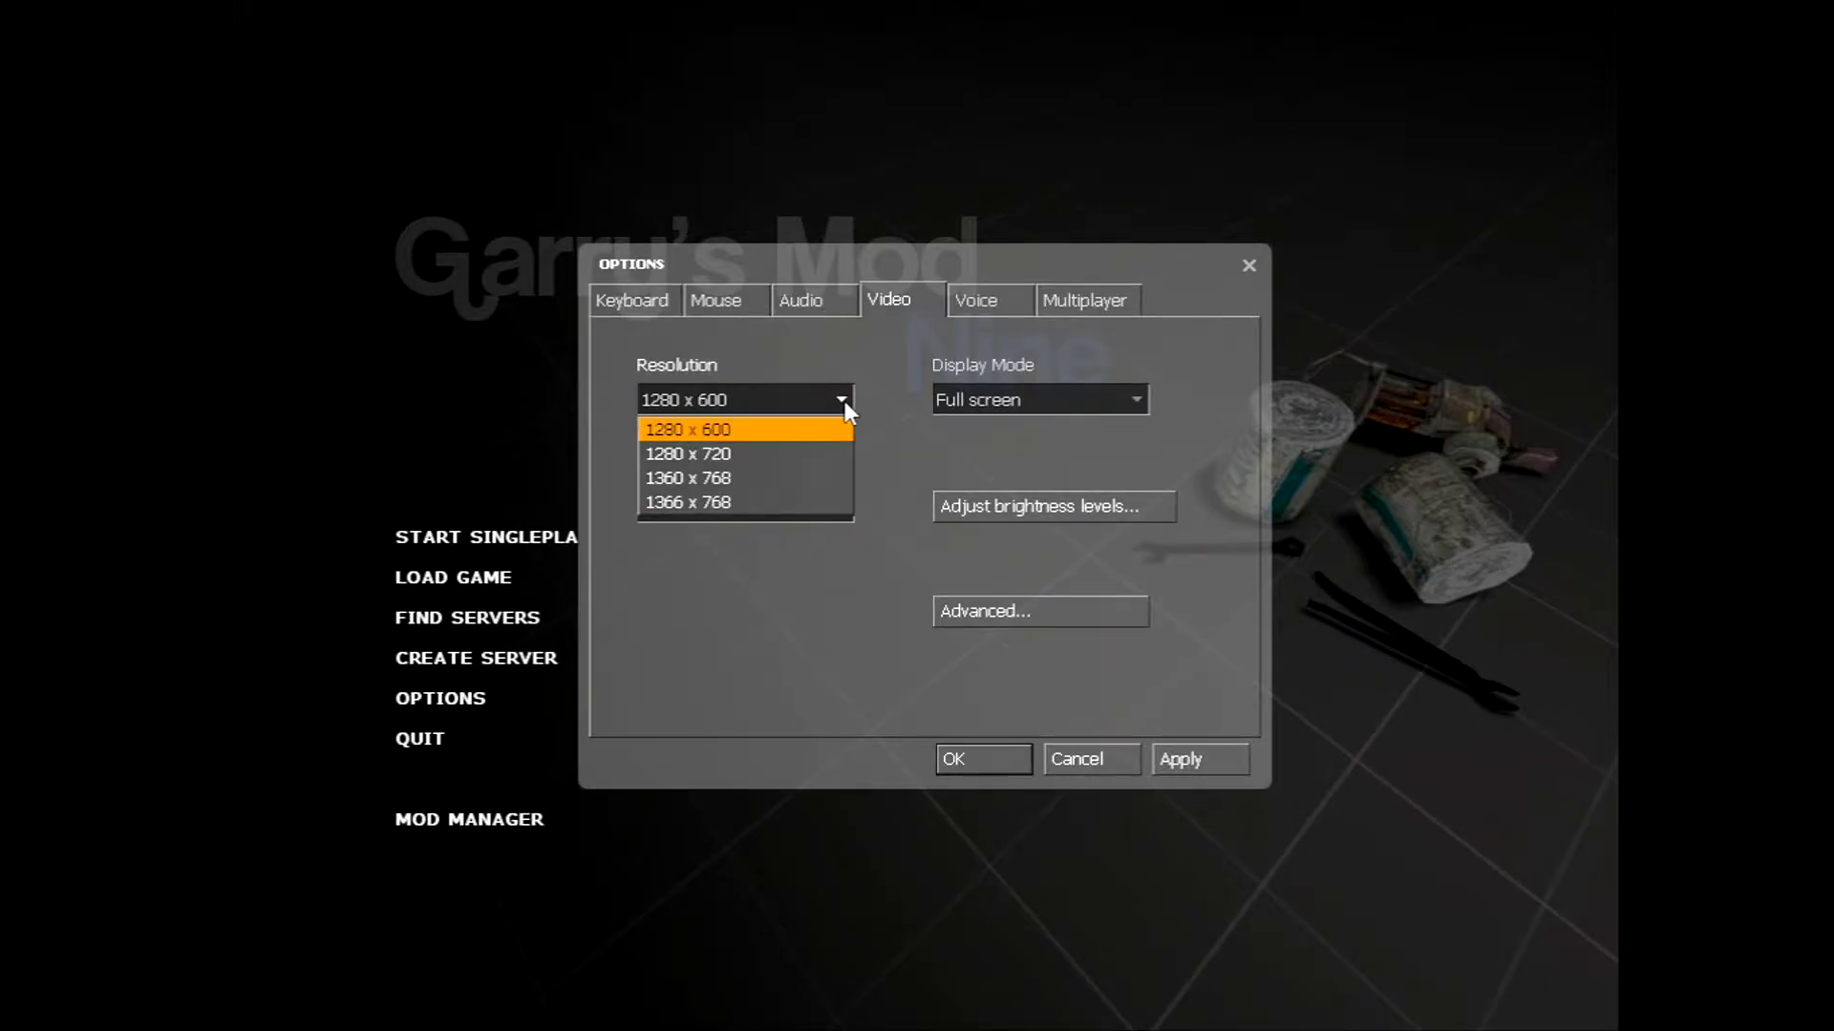
left_click(800, 504)
left_click(966, 754)
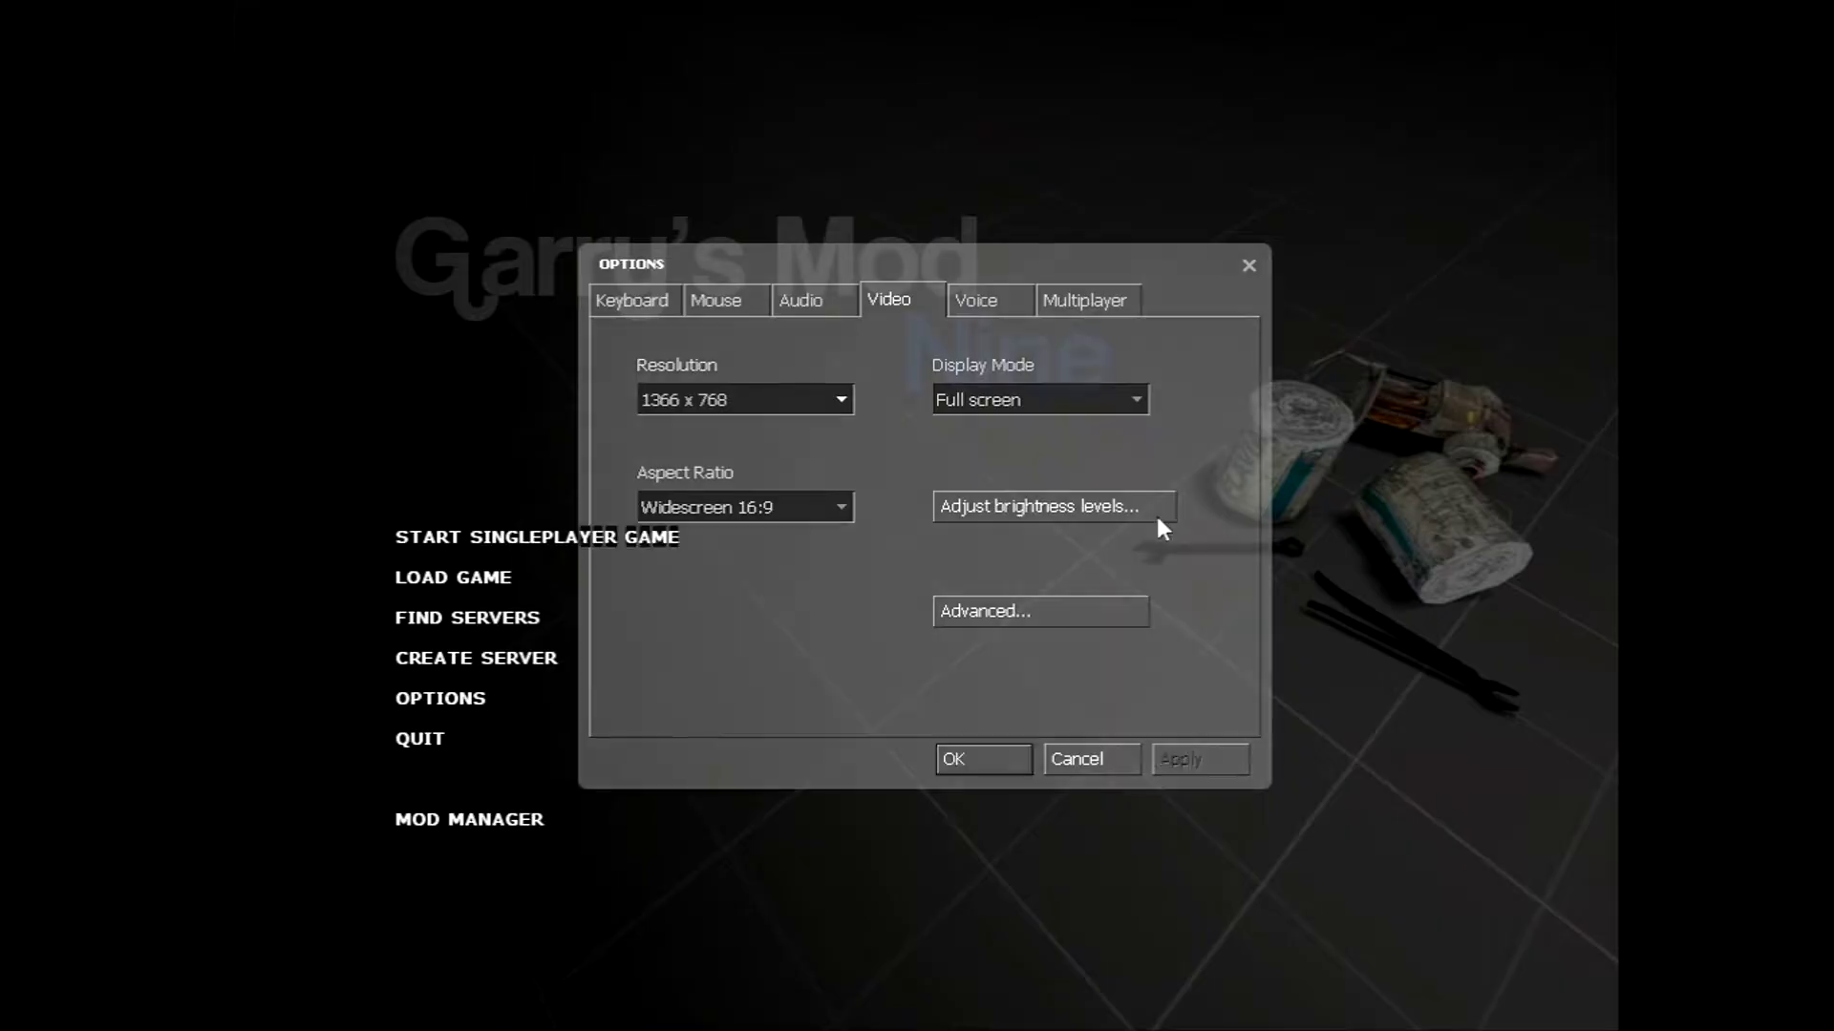
Step: Enable the developer console in the advanced keyboard options and save the options
left_click(287, 690)
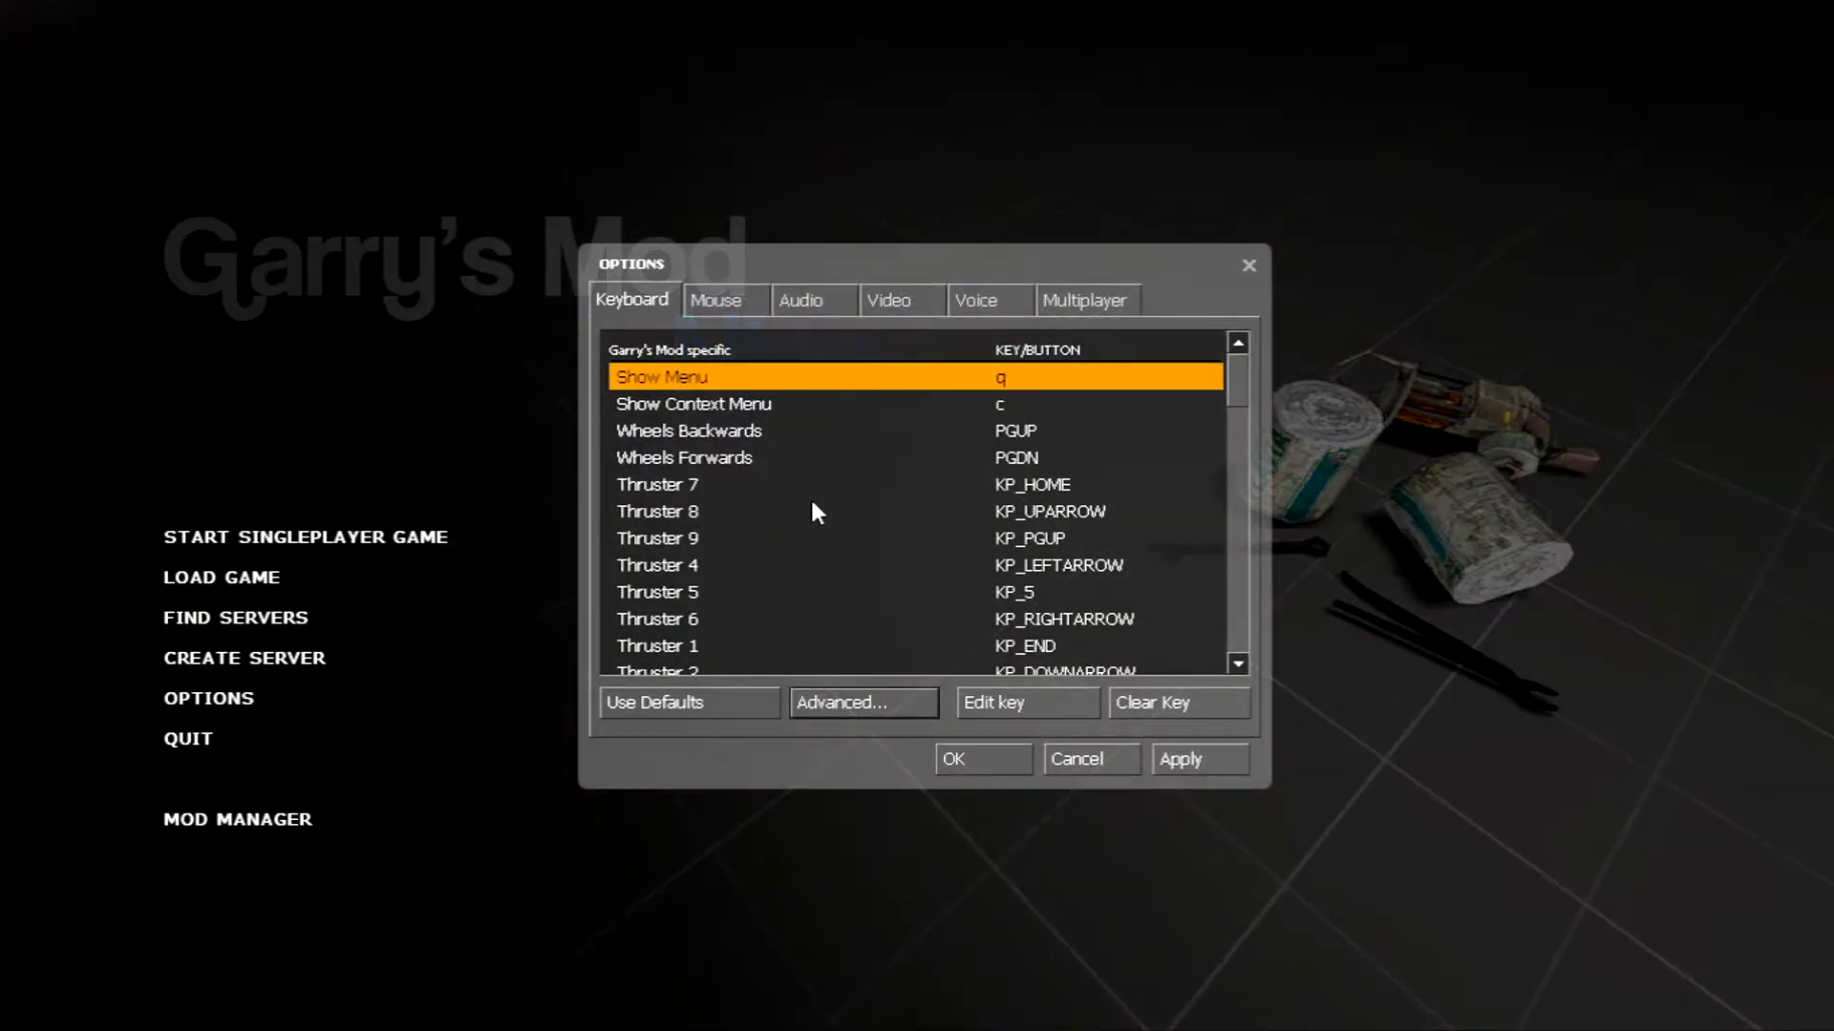
left_click(878, 698)
left_click(864, 531)
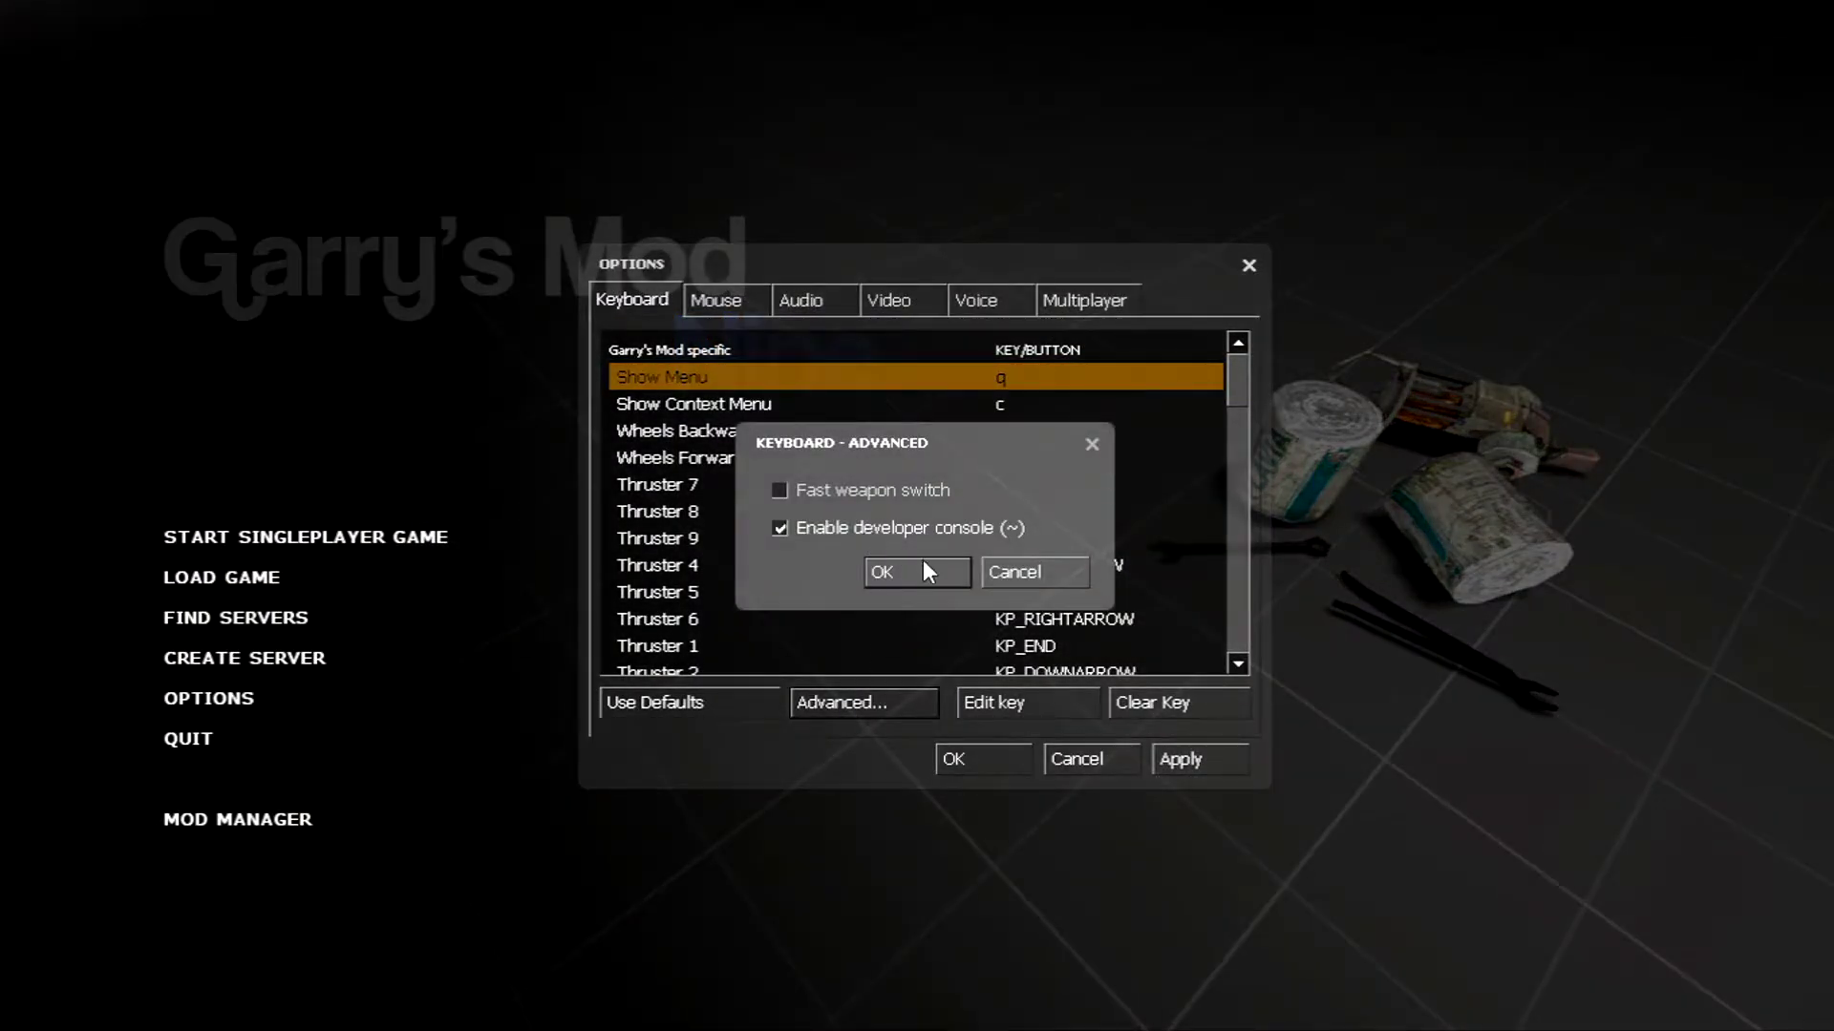
left_click(925, 573)
left_click(993, 755)
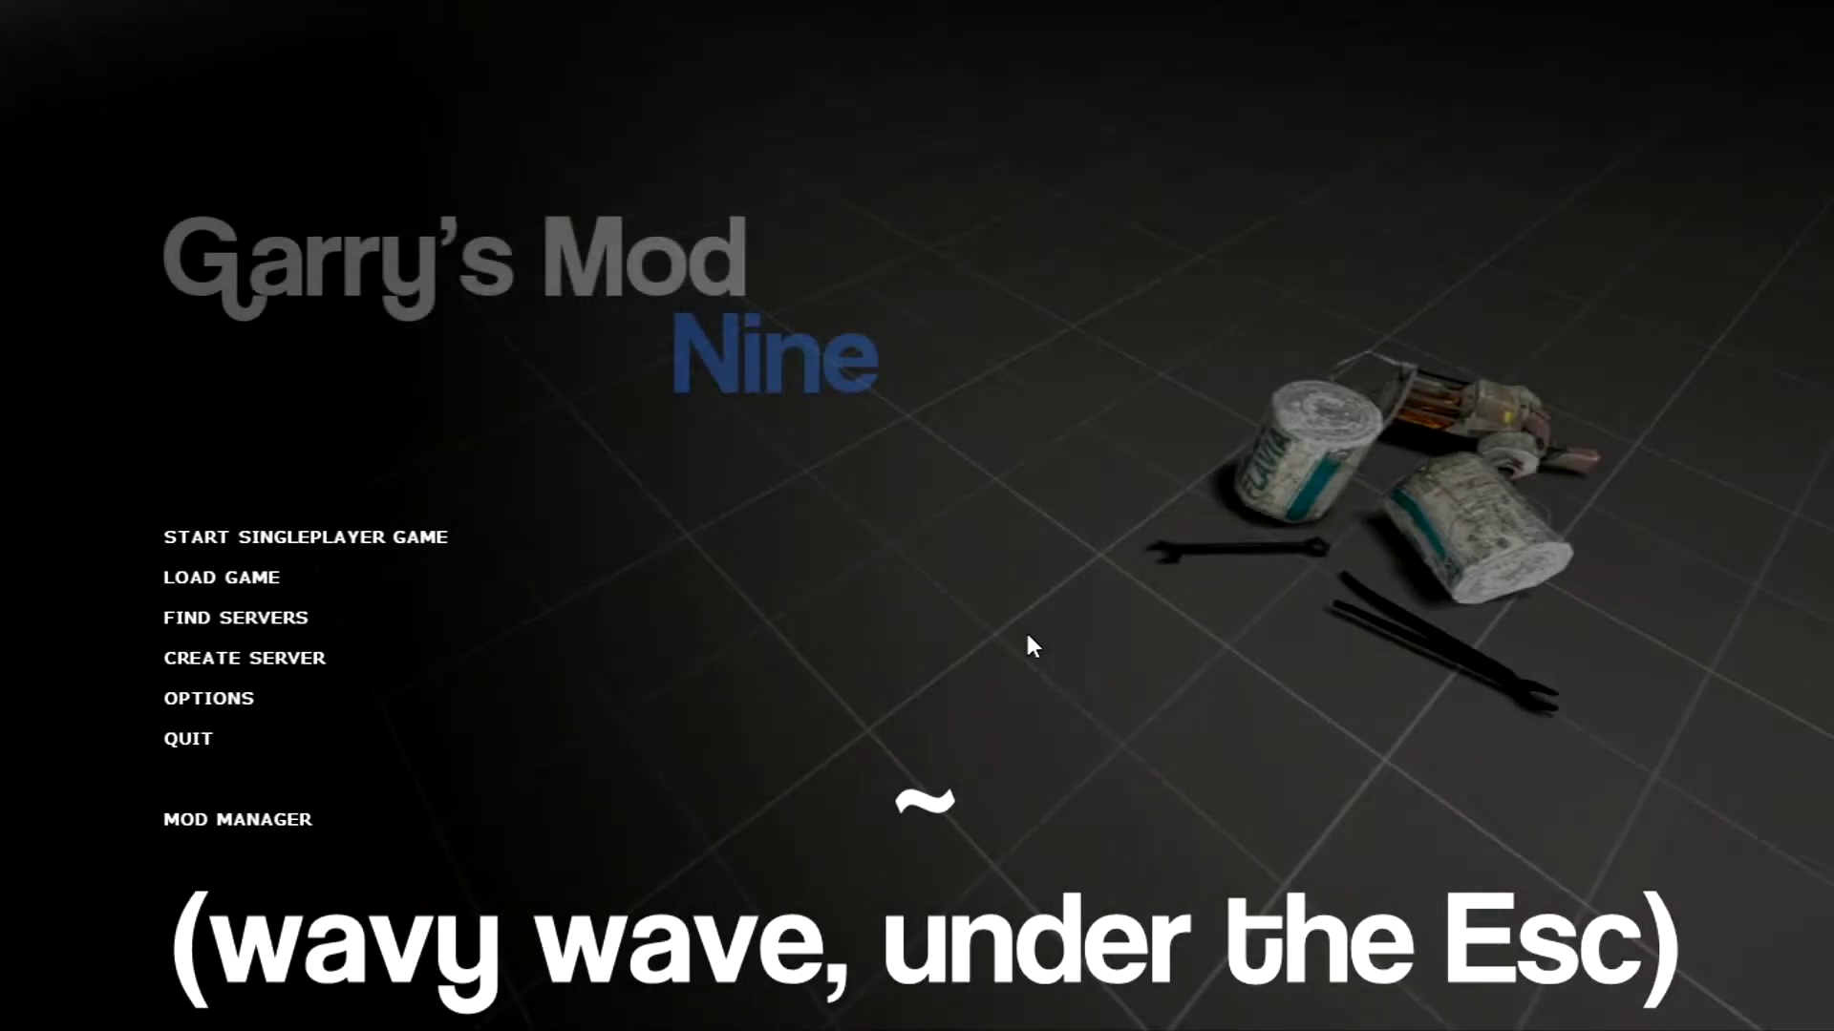
Step: Bind the V key to noclip by running "bind v noclip" in the developer console
key("grave")
type("bind ")
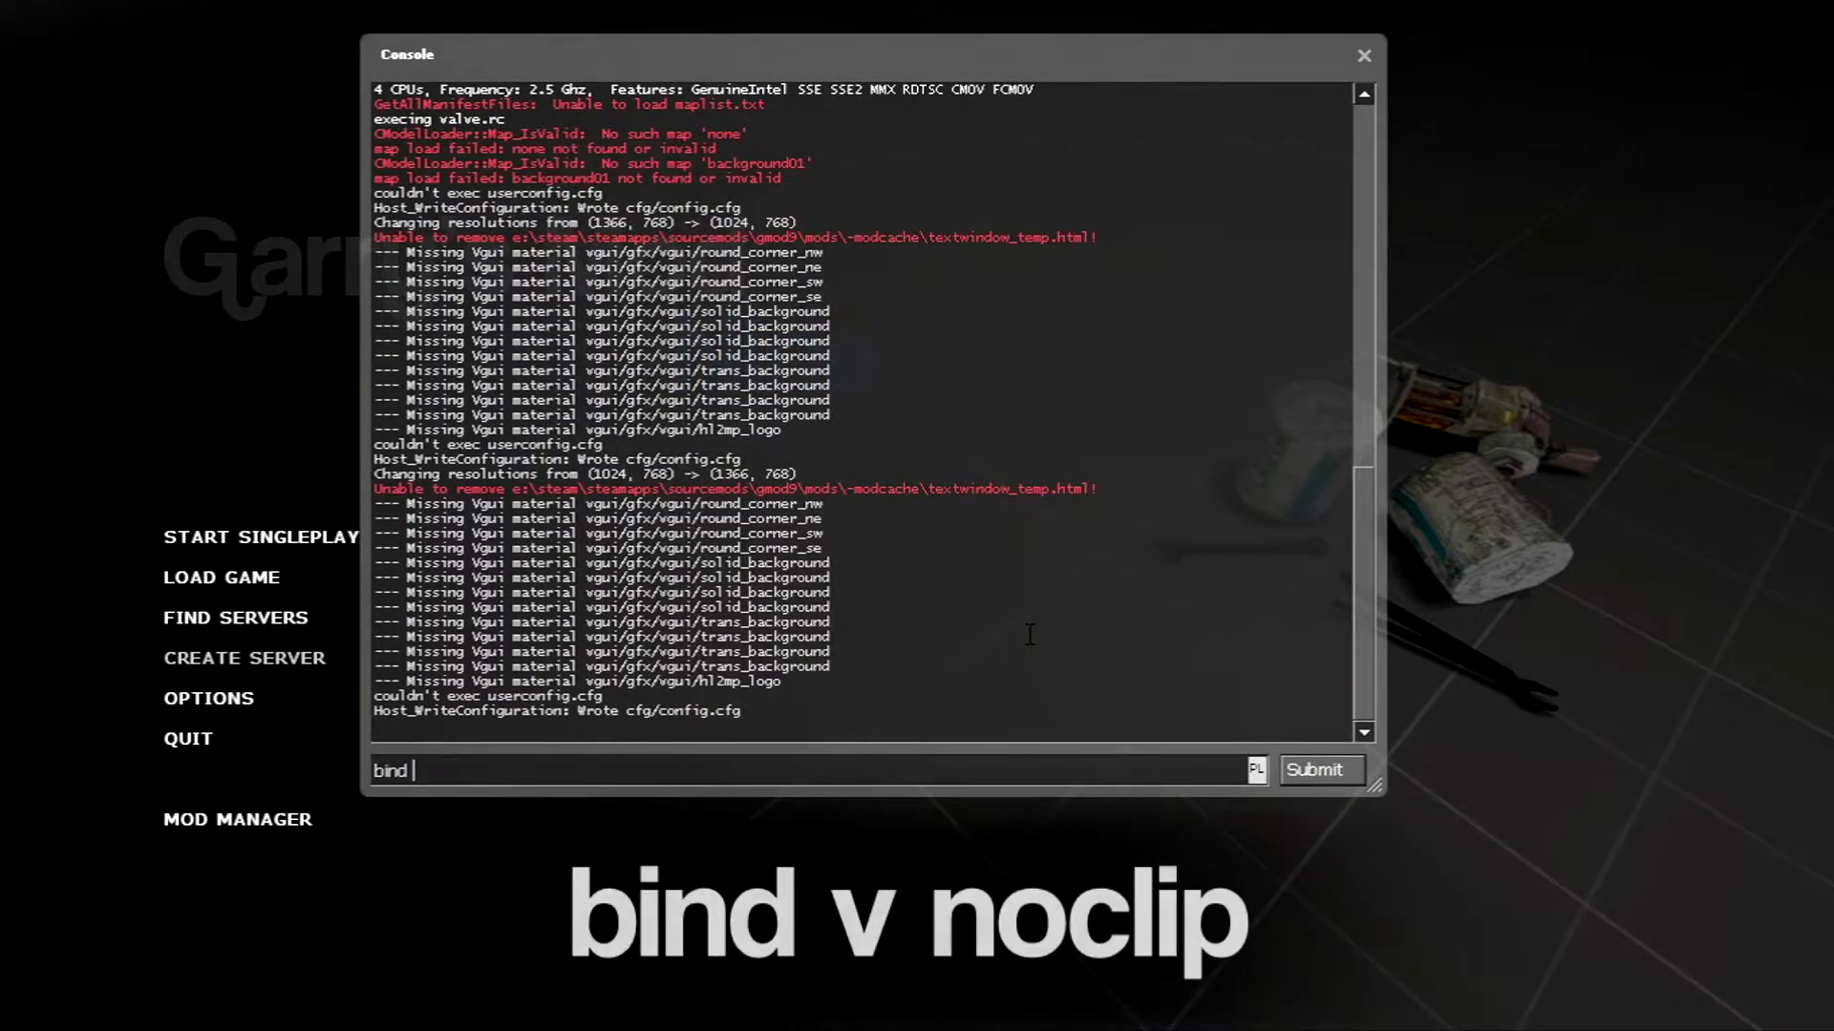
type("v noclip")
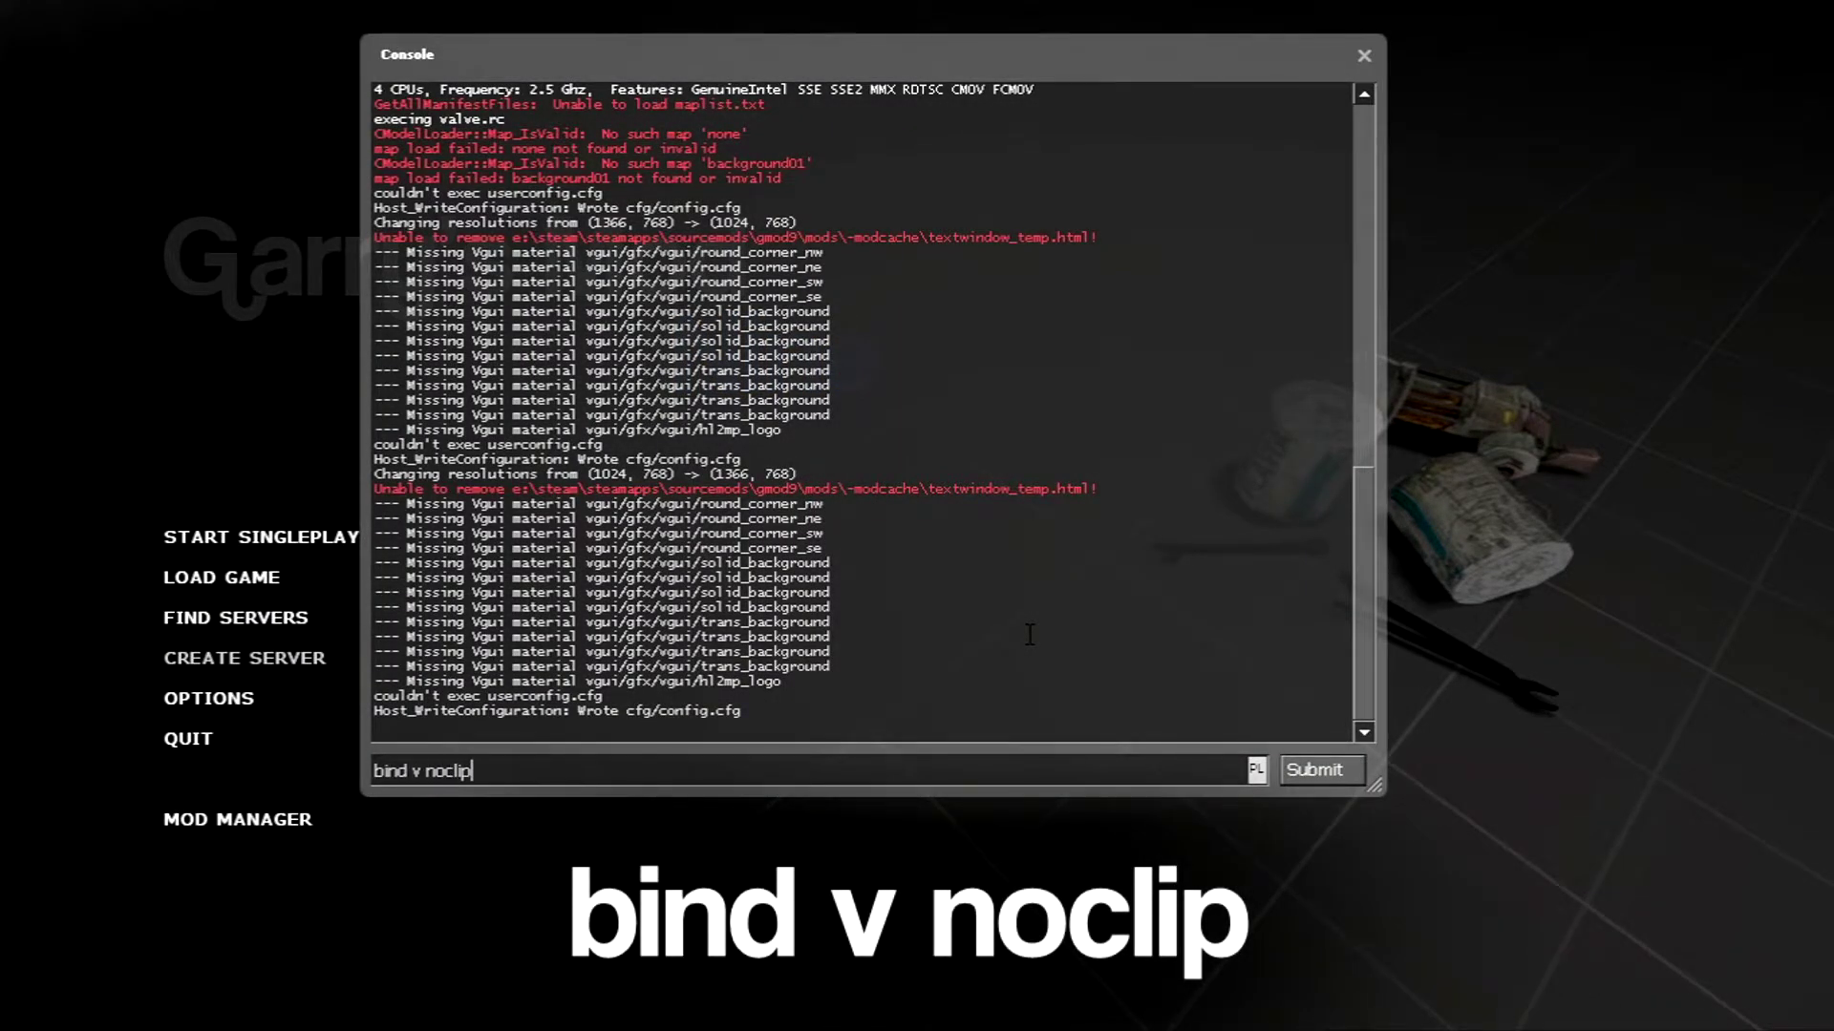
key("Return")
Step: Turn off custom mouse acceleration by running the console command "m_customaccel 0"
type("m_")
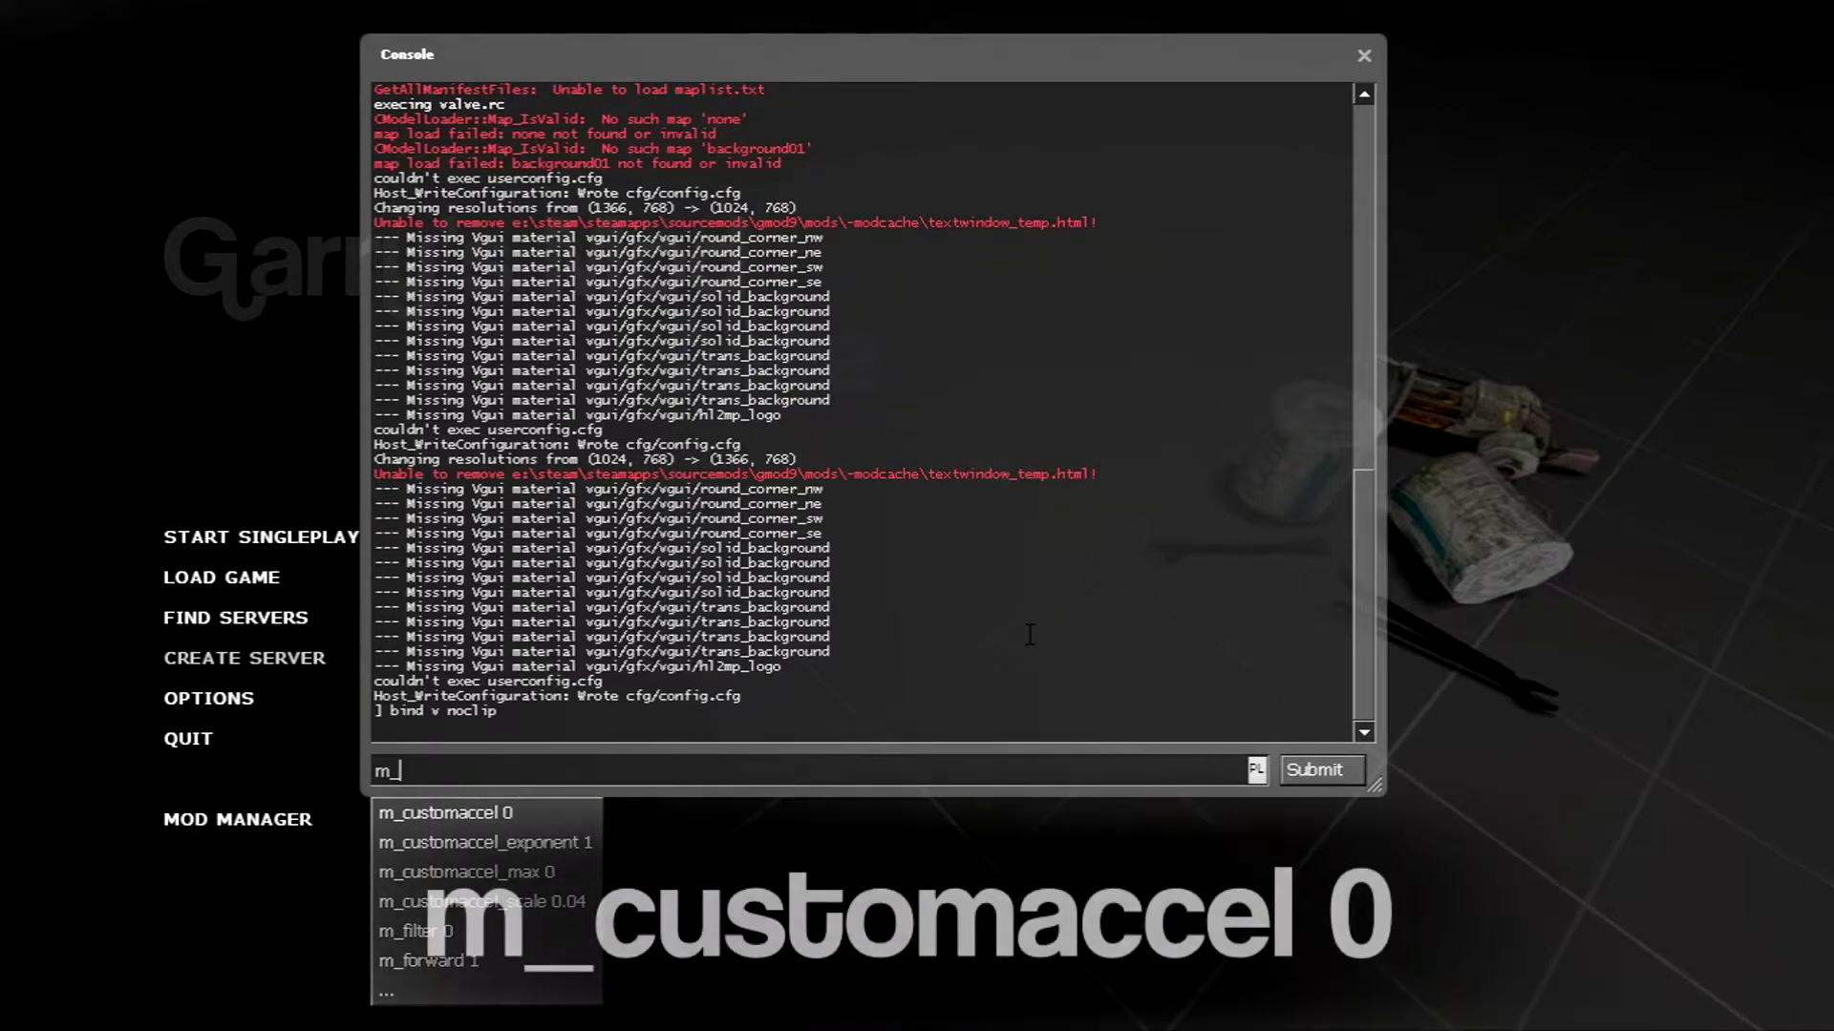
type("customaccel")
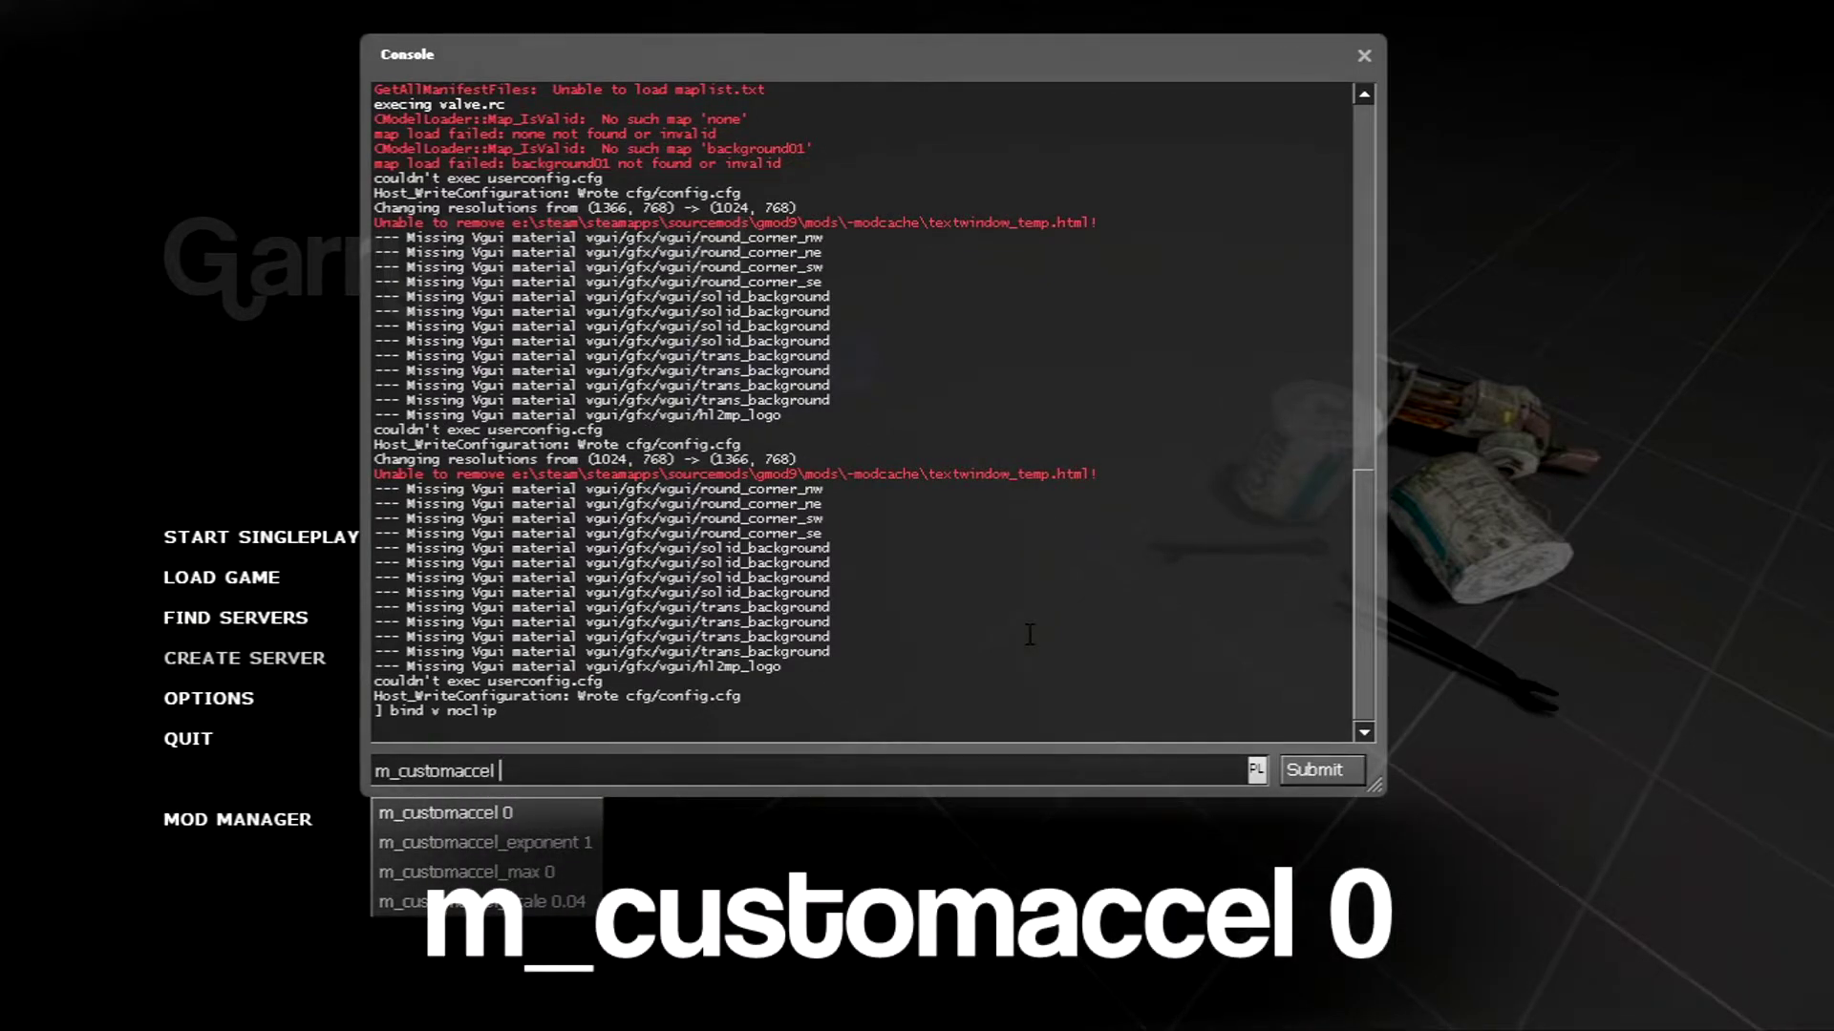
type(" 0")
key("Return")
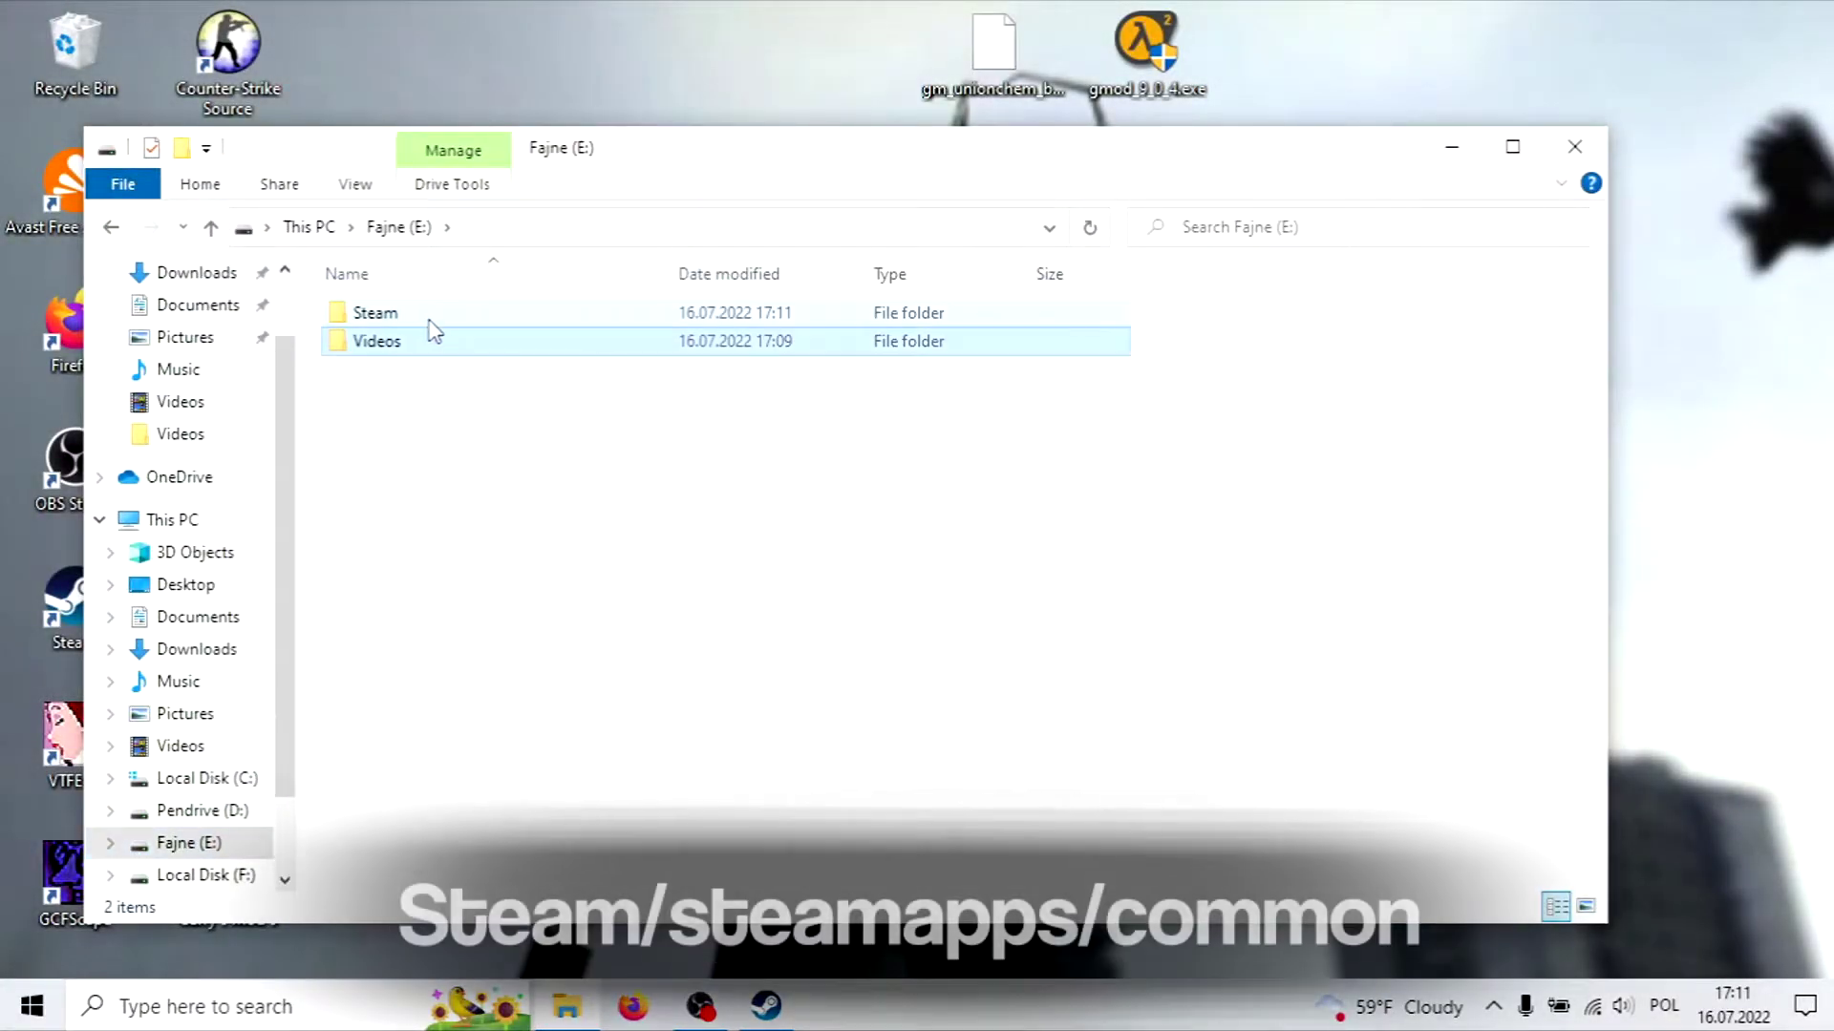
Step: In File Explorer, browse to E:\Steam\steamapps\common\Counter-Strike Source\cstrike and select cstrike_pak_dir.vpk
double_click(426, 315)
scroll(468, 554, "down", 3)
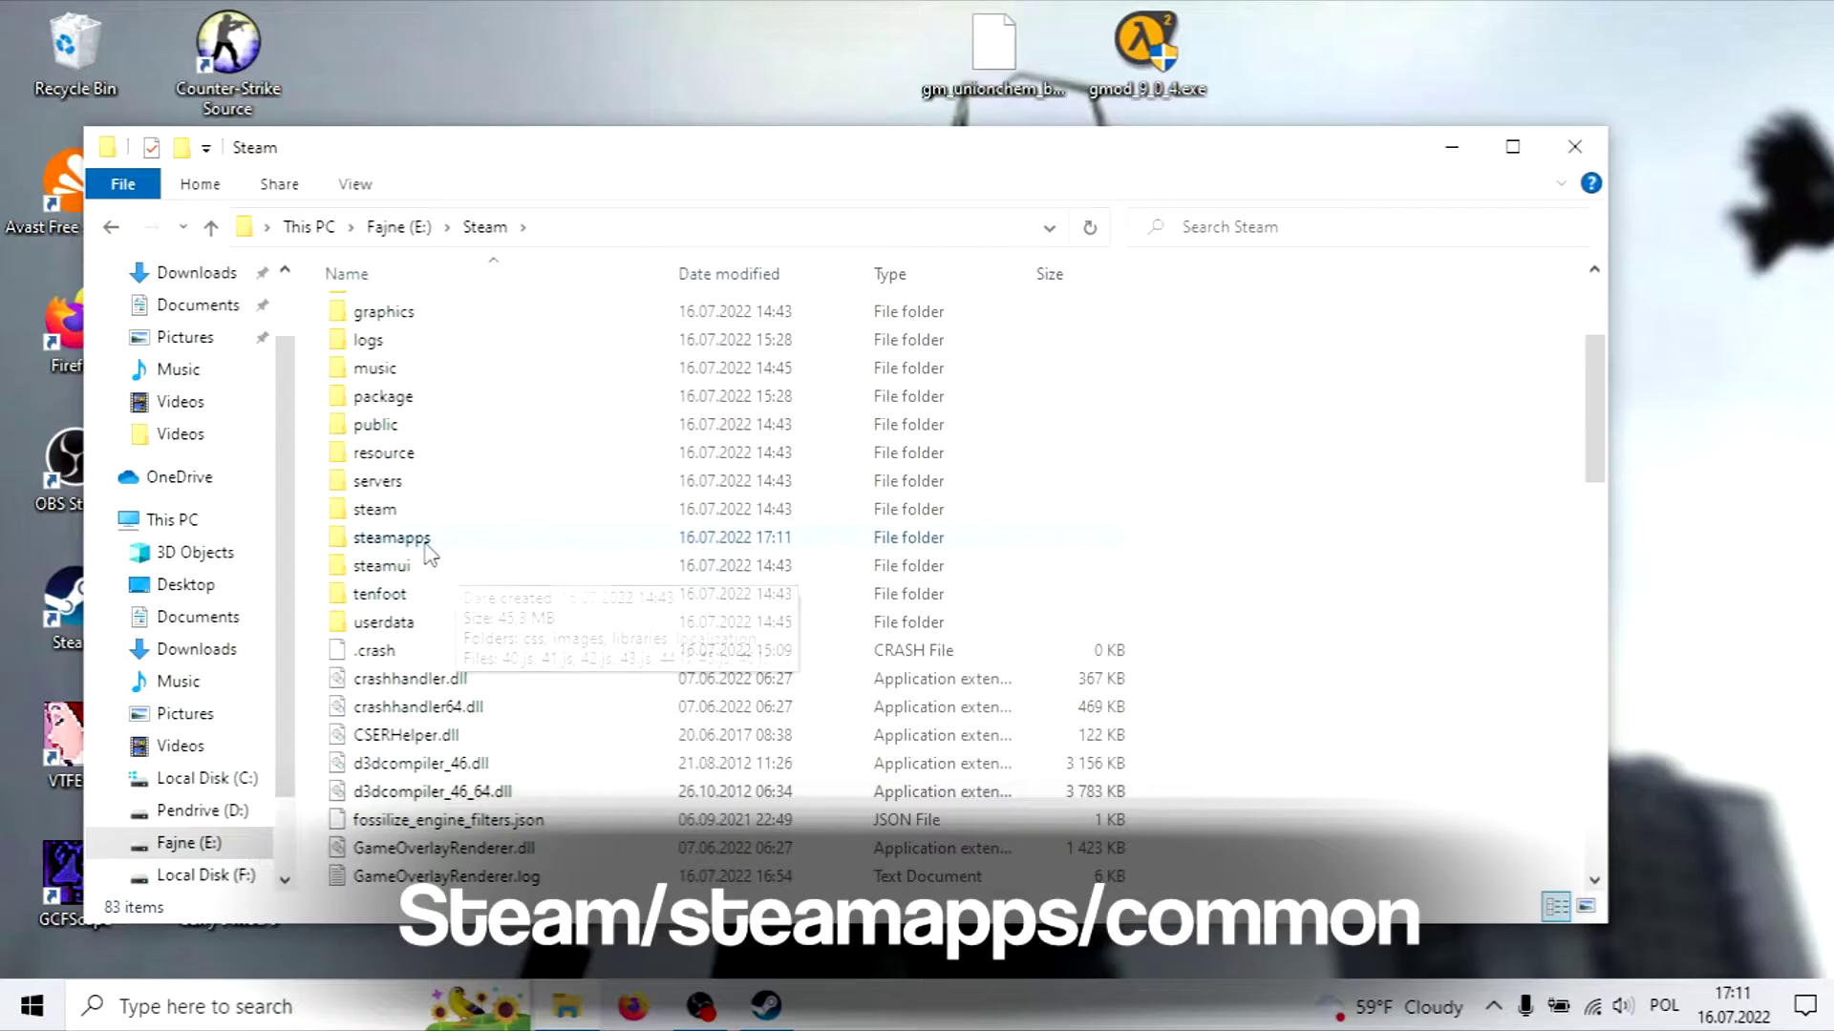
double_click(420, 540)
left_click(394, 315)
double_click(395, 315)
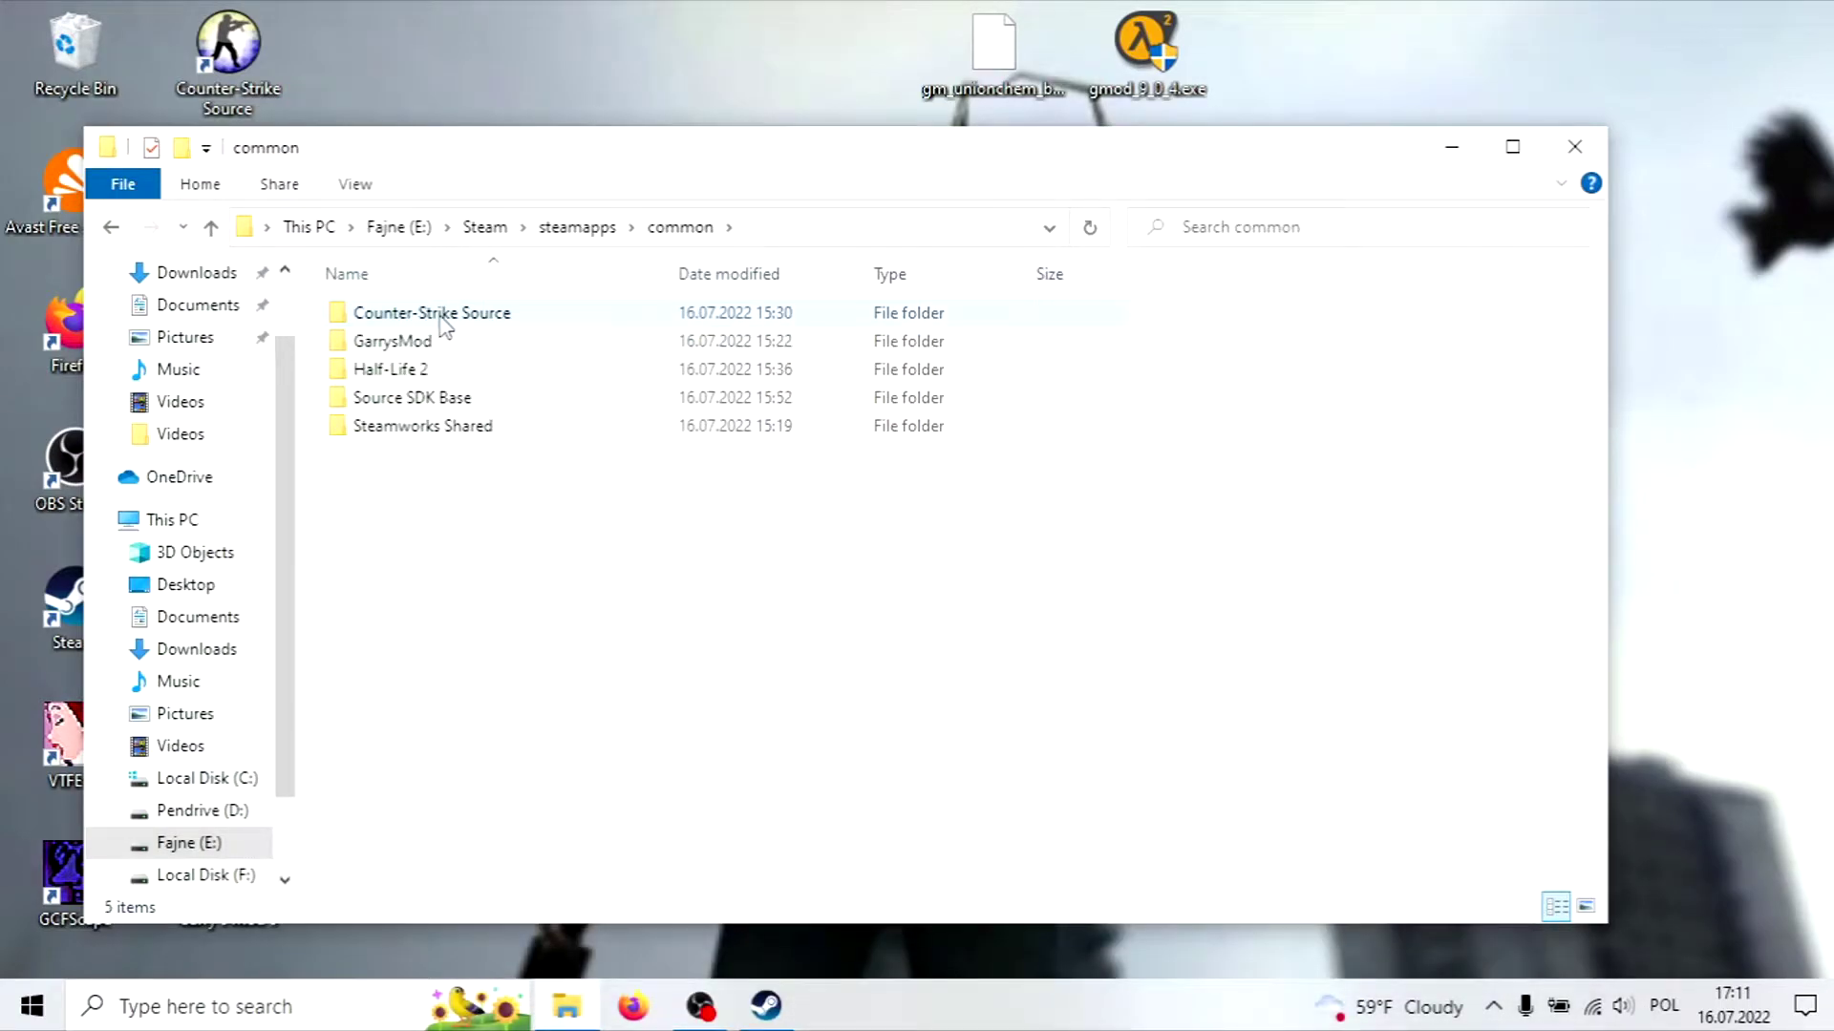
double_click(401, 315)
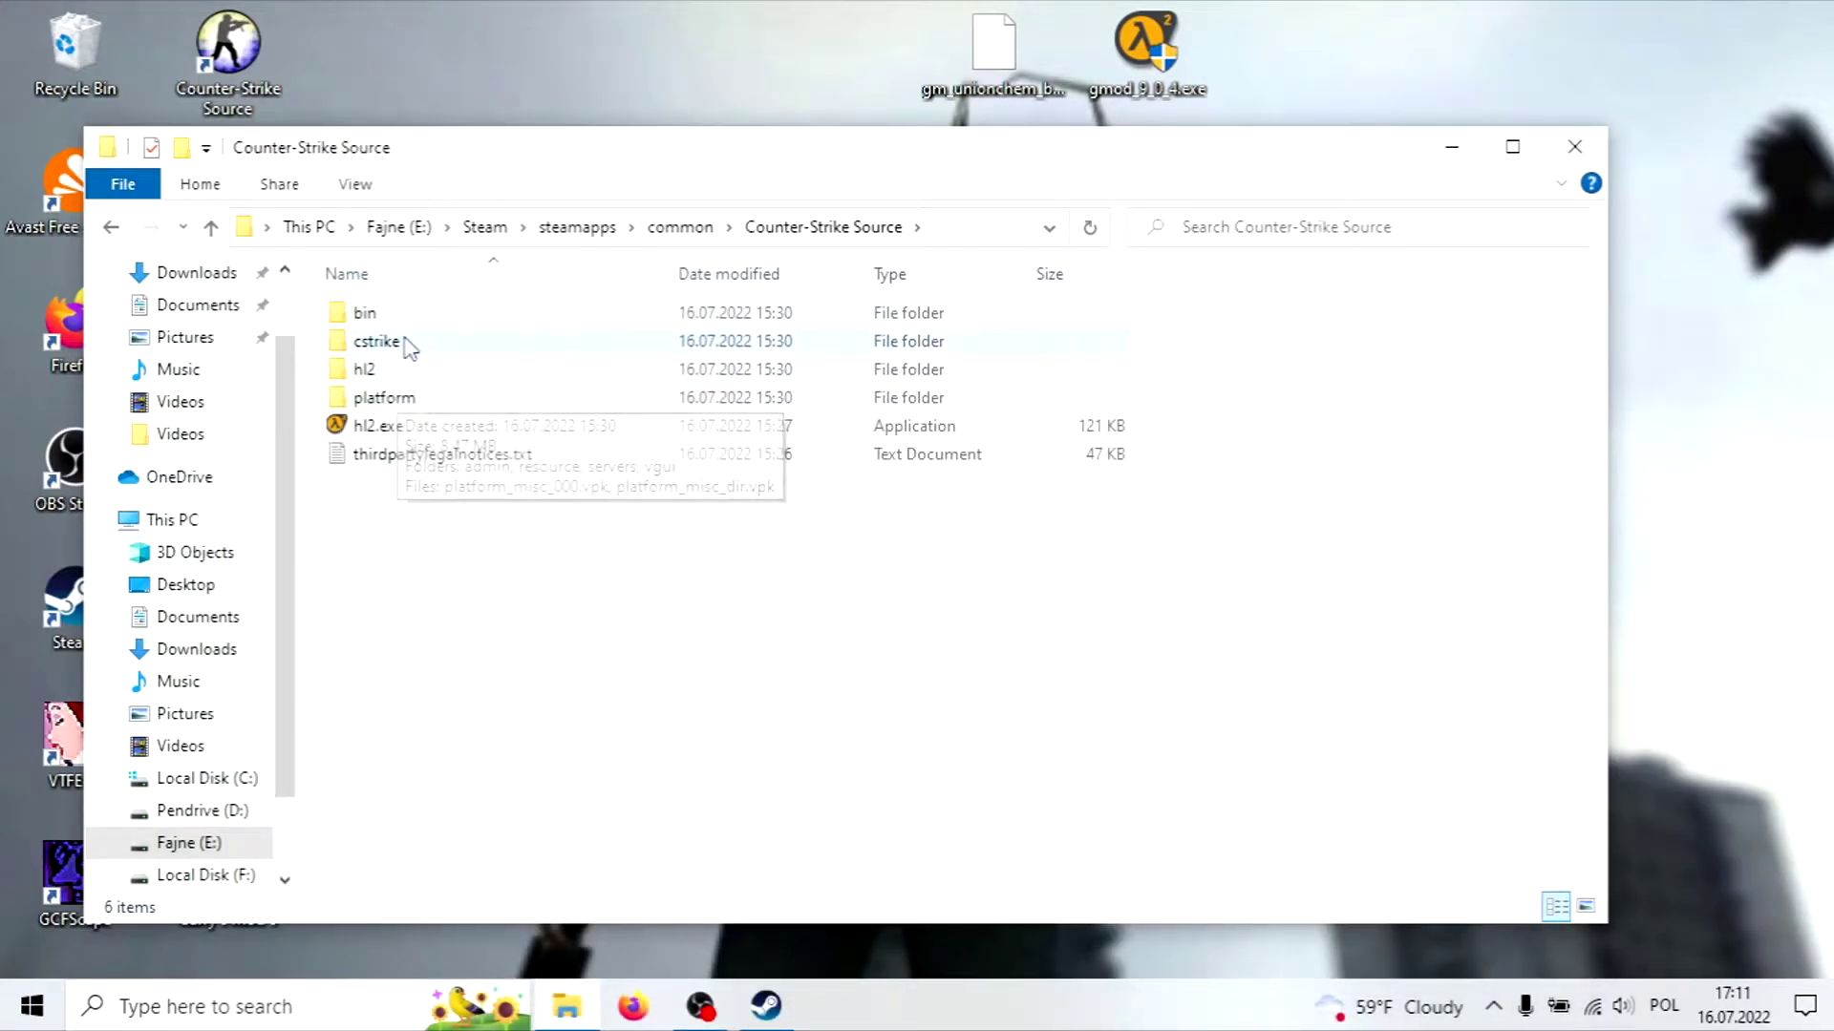
double_click(401, 342)
scroll(468, 583, "down", 1)
left_click(474, 823)
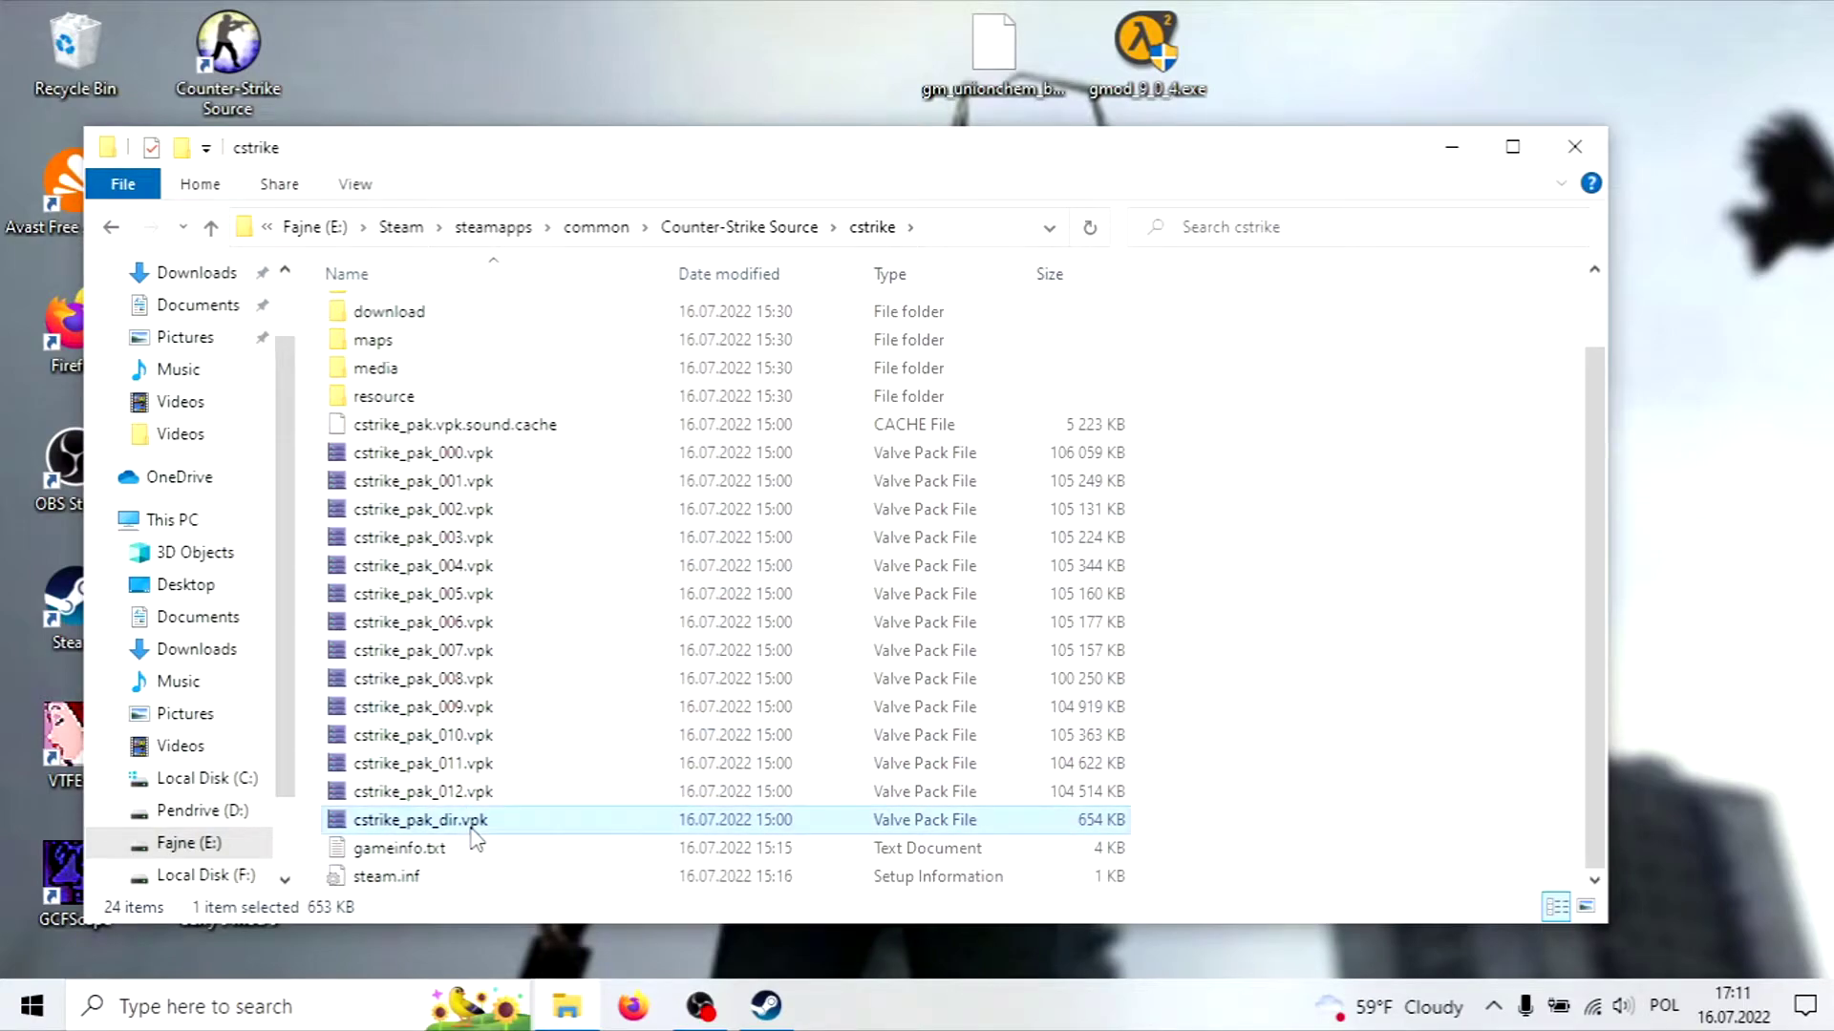
Step: Open cstrike_pak_dir.vpk in GCFScape and start extracting all its root folders, from cfg through sound
double_click(472, 823)
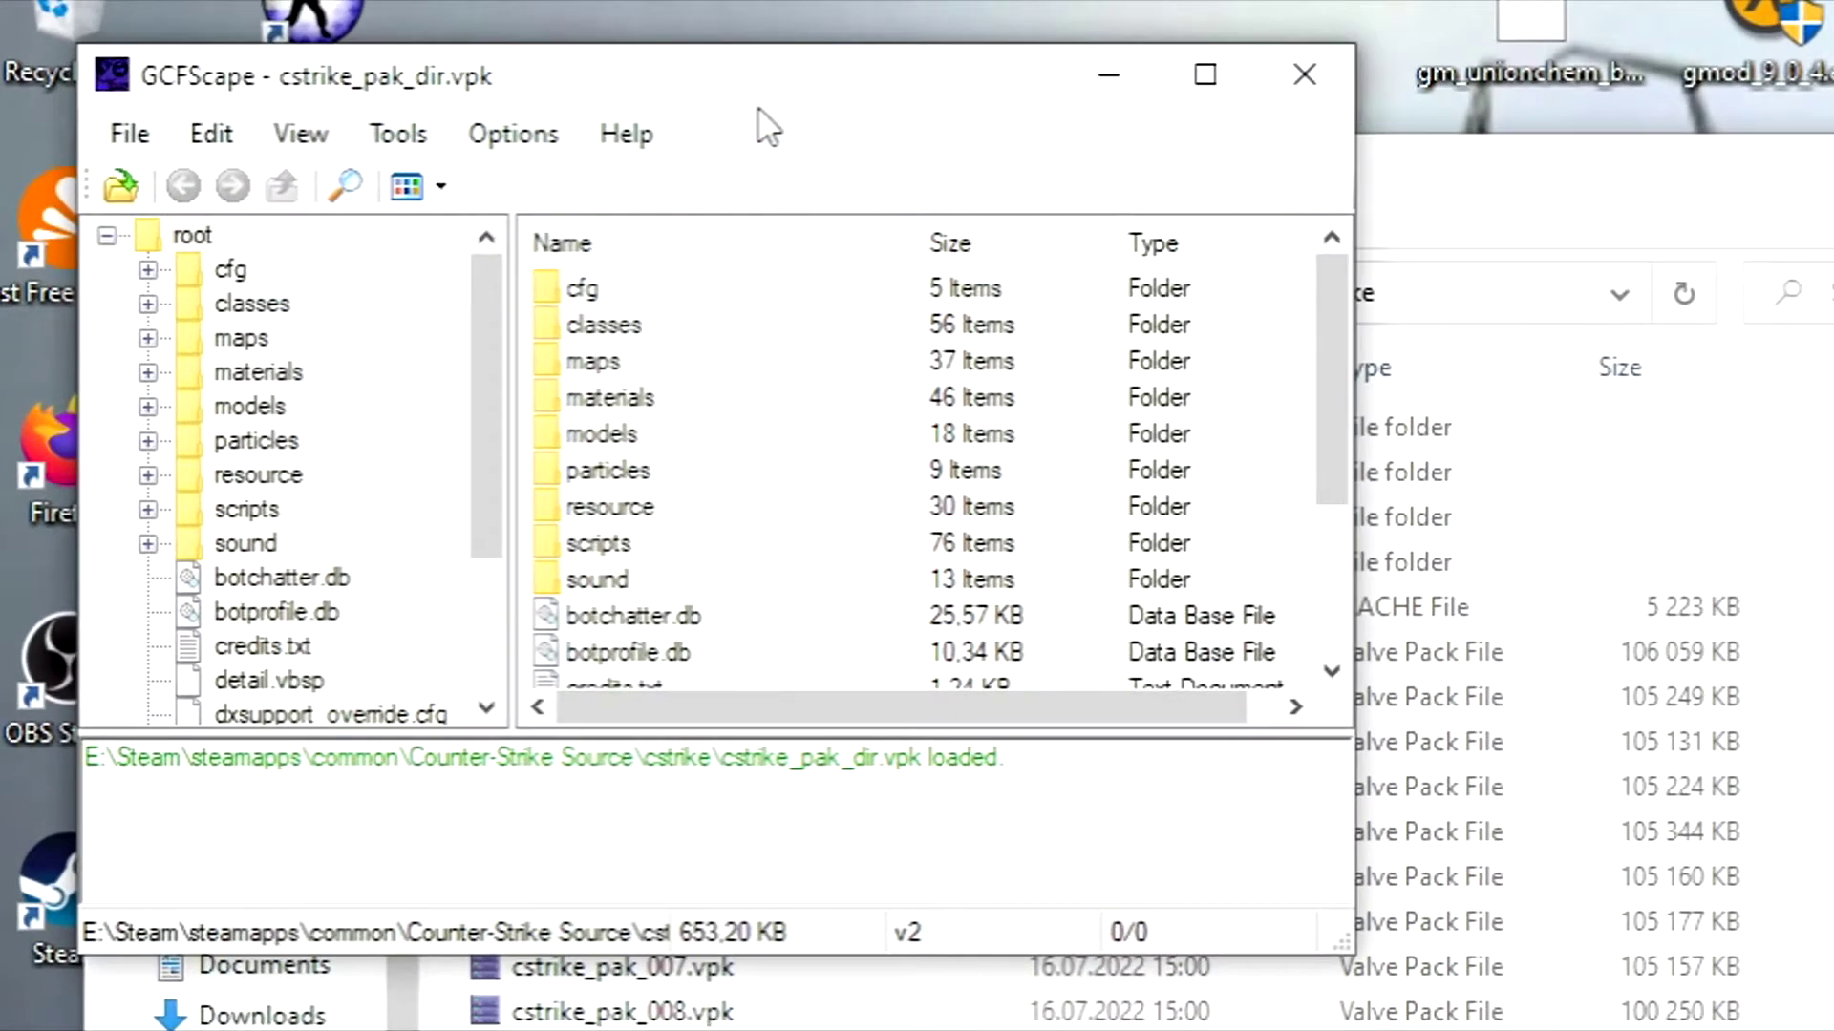
left_click_drag(587, 92, 1236, 194)
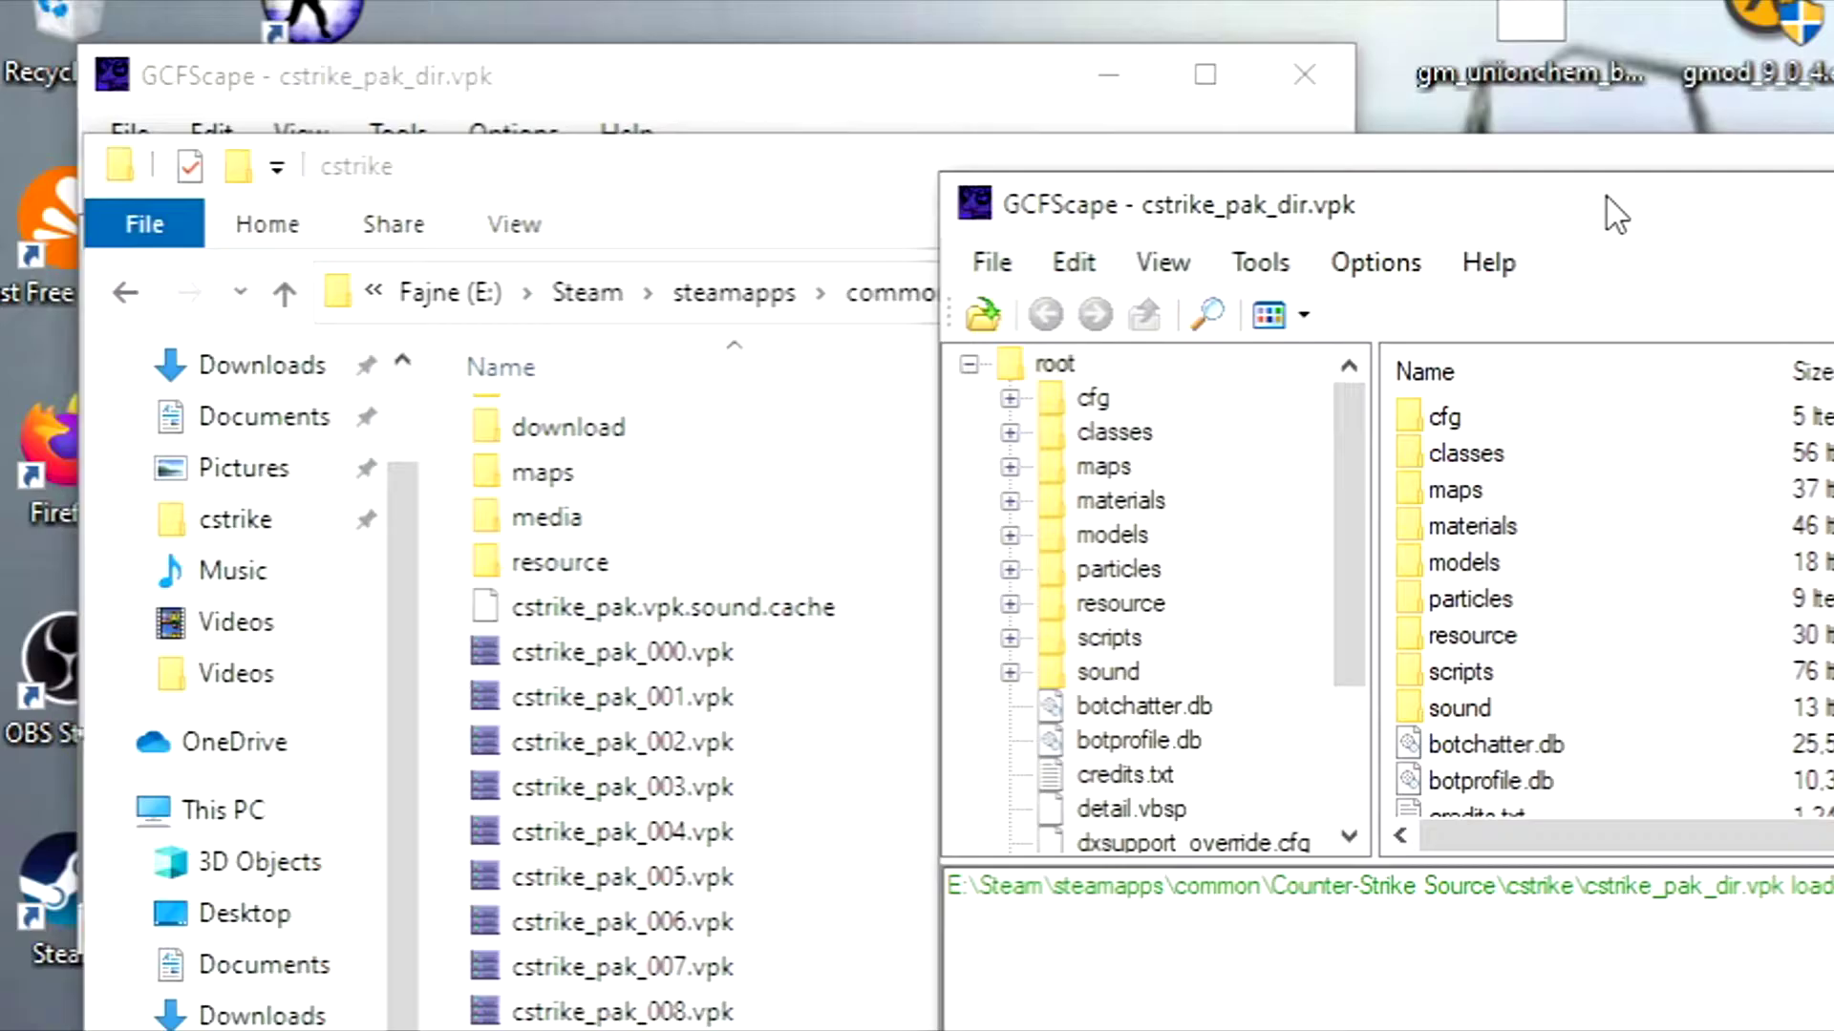
left_click(1459, 693, "shift")
right_click(1471, 594)
left_click(1552, 619)
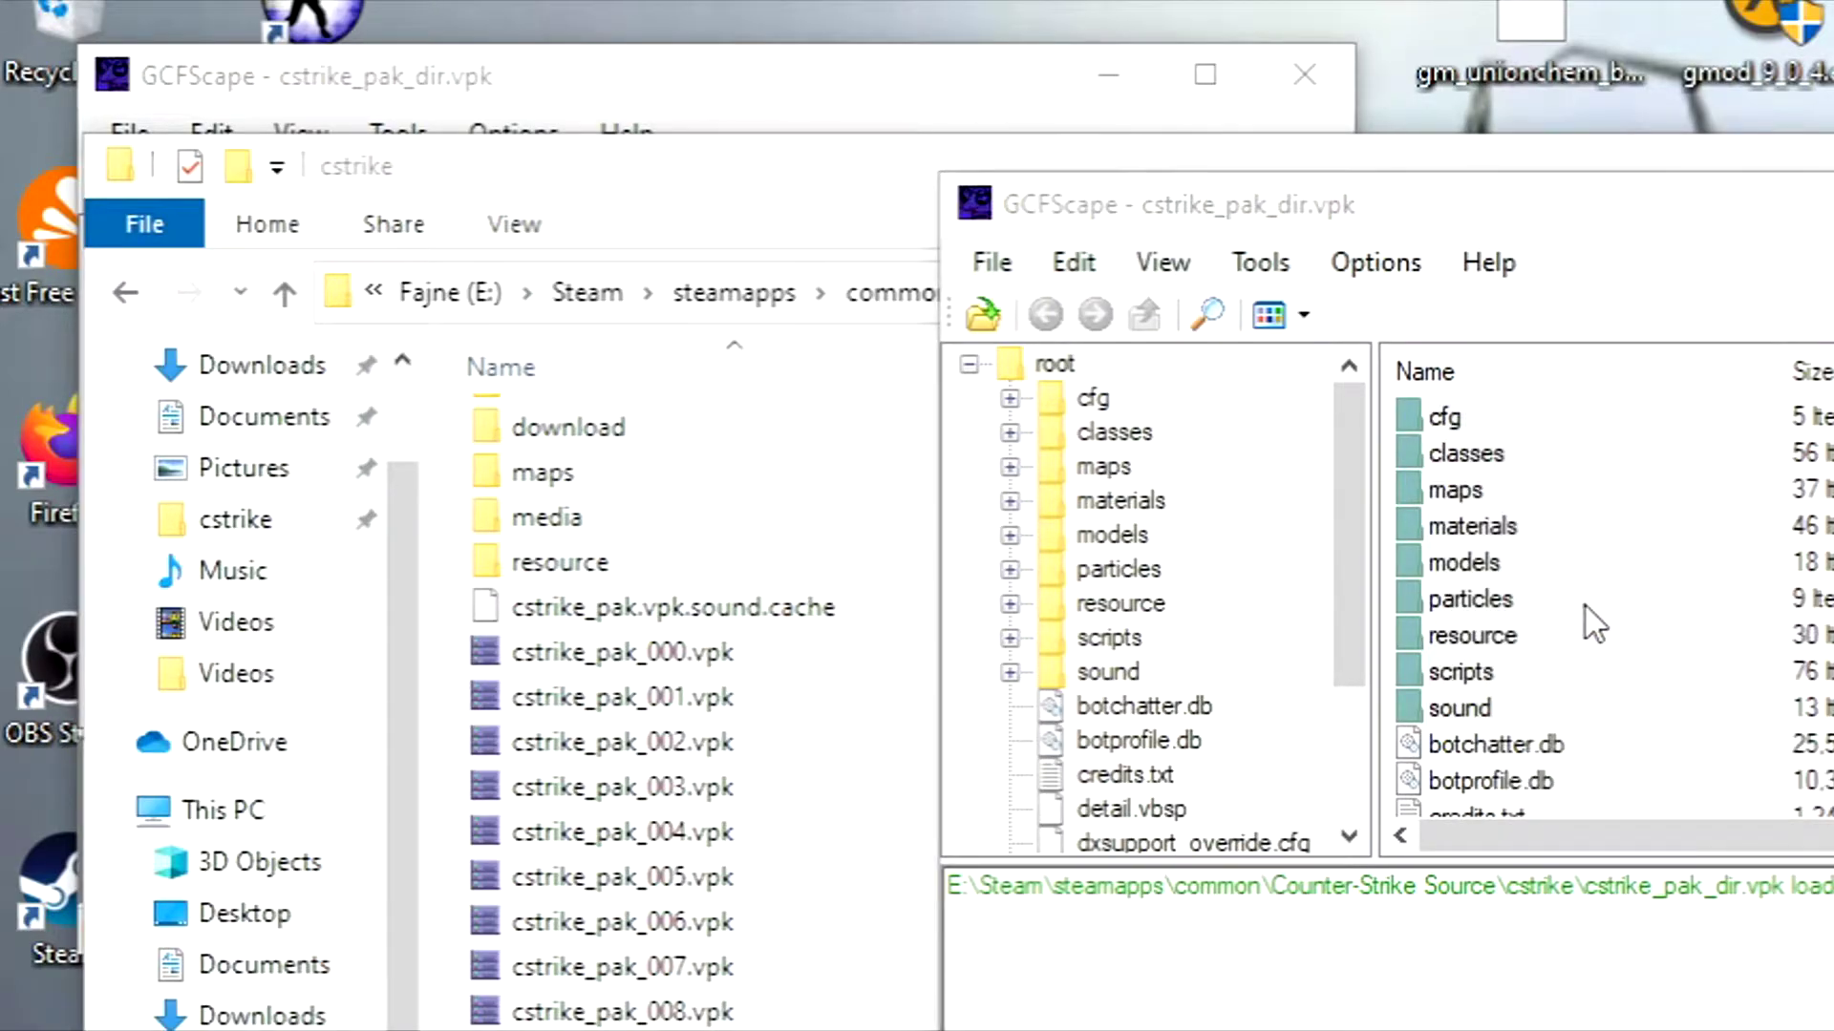
Step: Browse to steamapps\sourcemods\gmod9 as the extraction location and create a new folder named content in it
scroll(1314, 812, "down", 3)
double_click(1314, 802)
left_click(1218, 658)
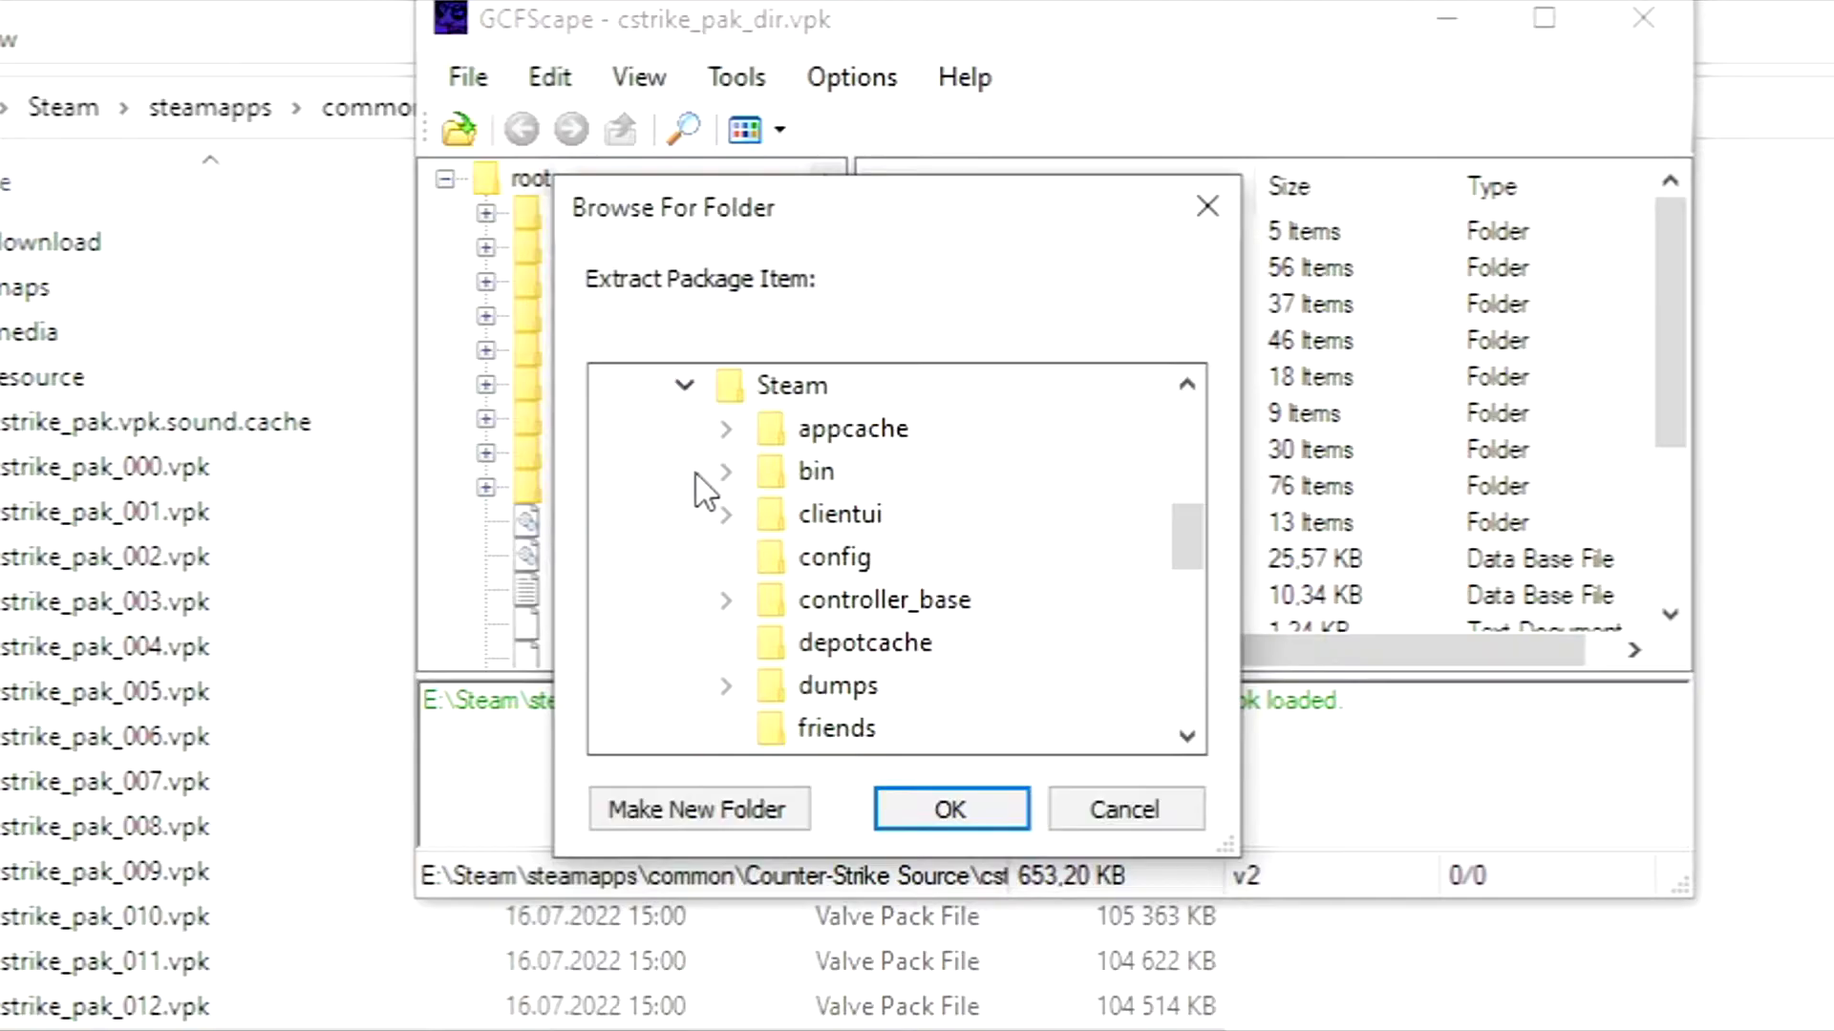
scroll(705, 492, "down", 5)
left_click(749, 622)
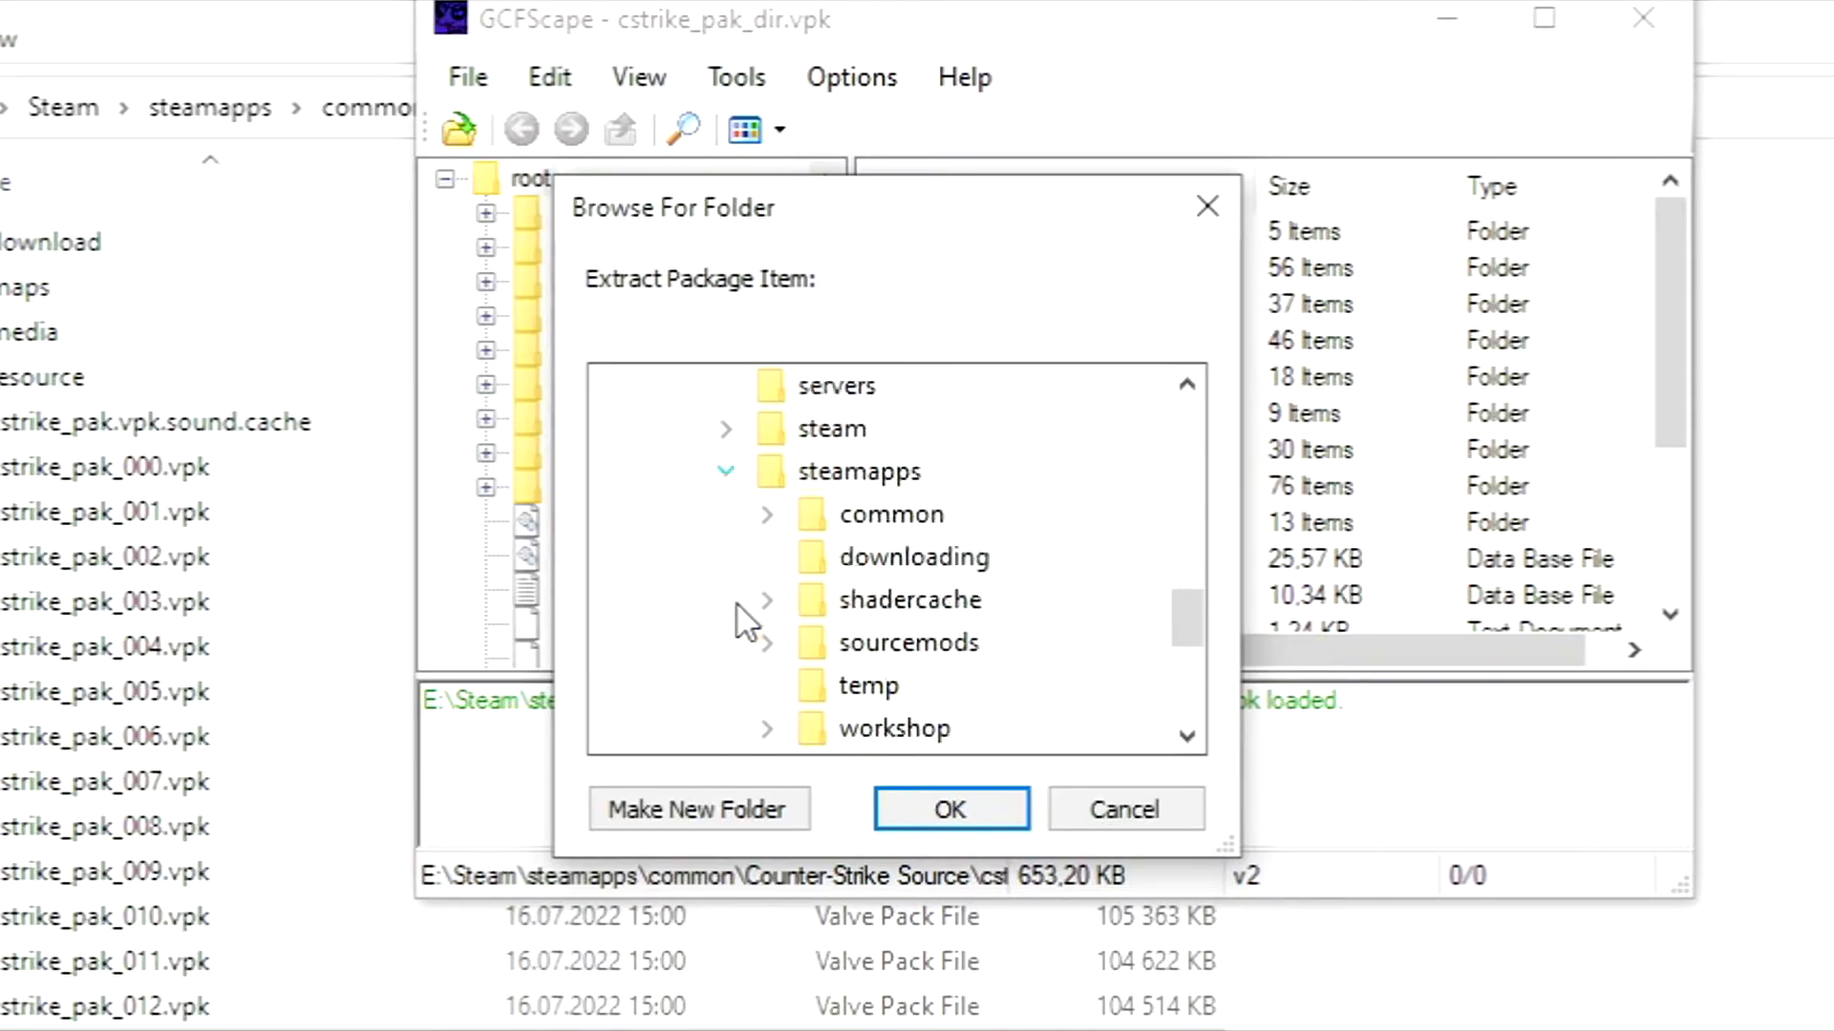
left_click(783, 549)
left_click(892, 569)
left_click(699, 809)
type("content")
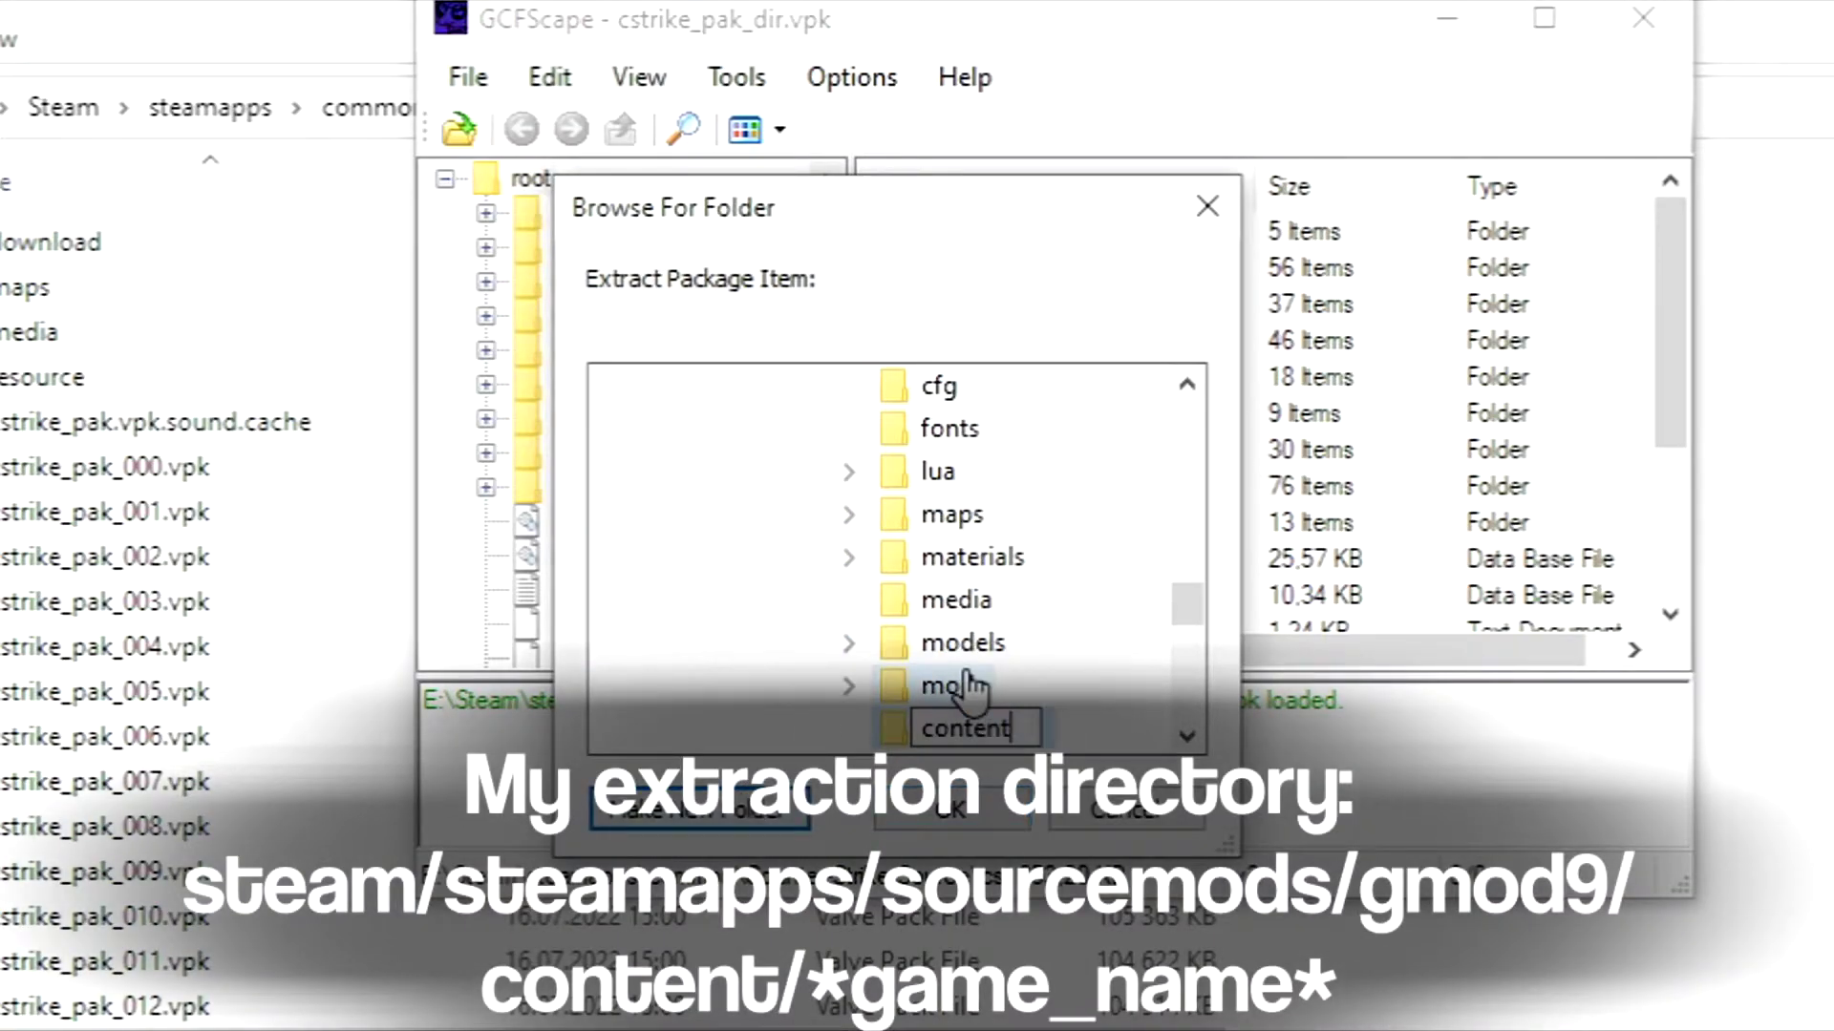
key("Return")
Step: Create a cstrike folder inside content, extract the selected folders into it, and close that GCFScape window
left_click(699, 809)
type("cstrike")
key("Return")
left_click(976, 807)
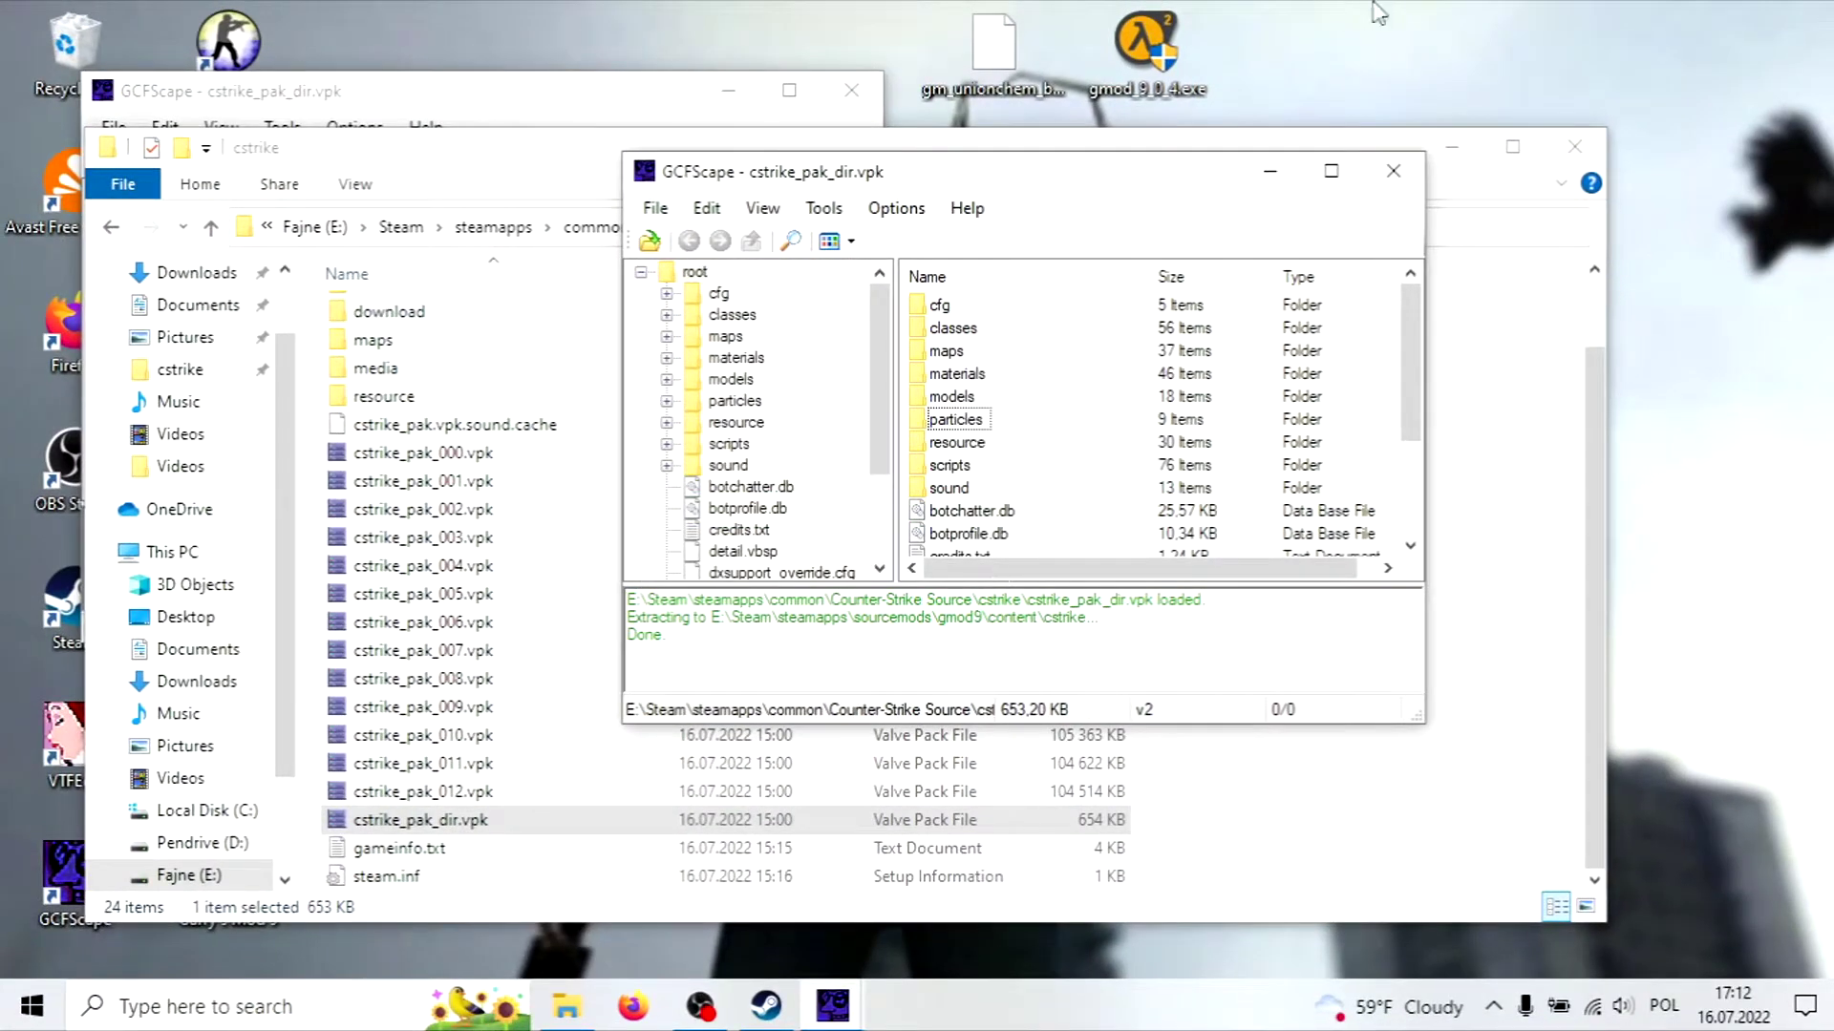
left_click(1380, 180)
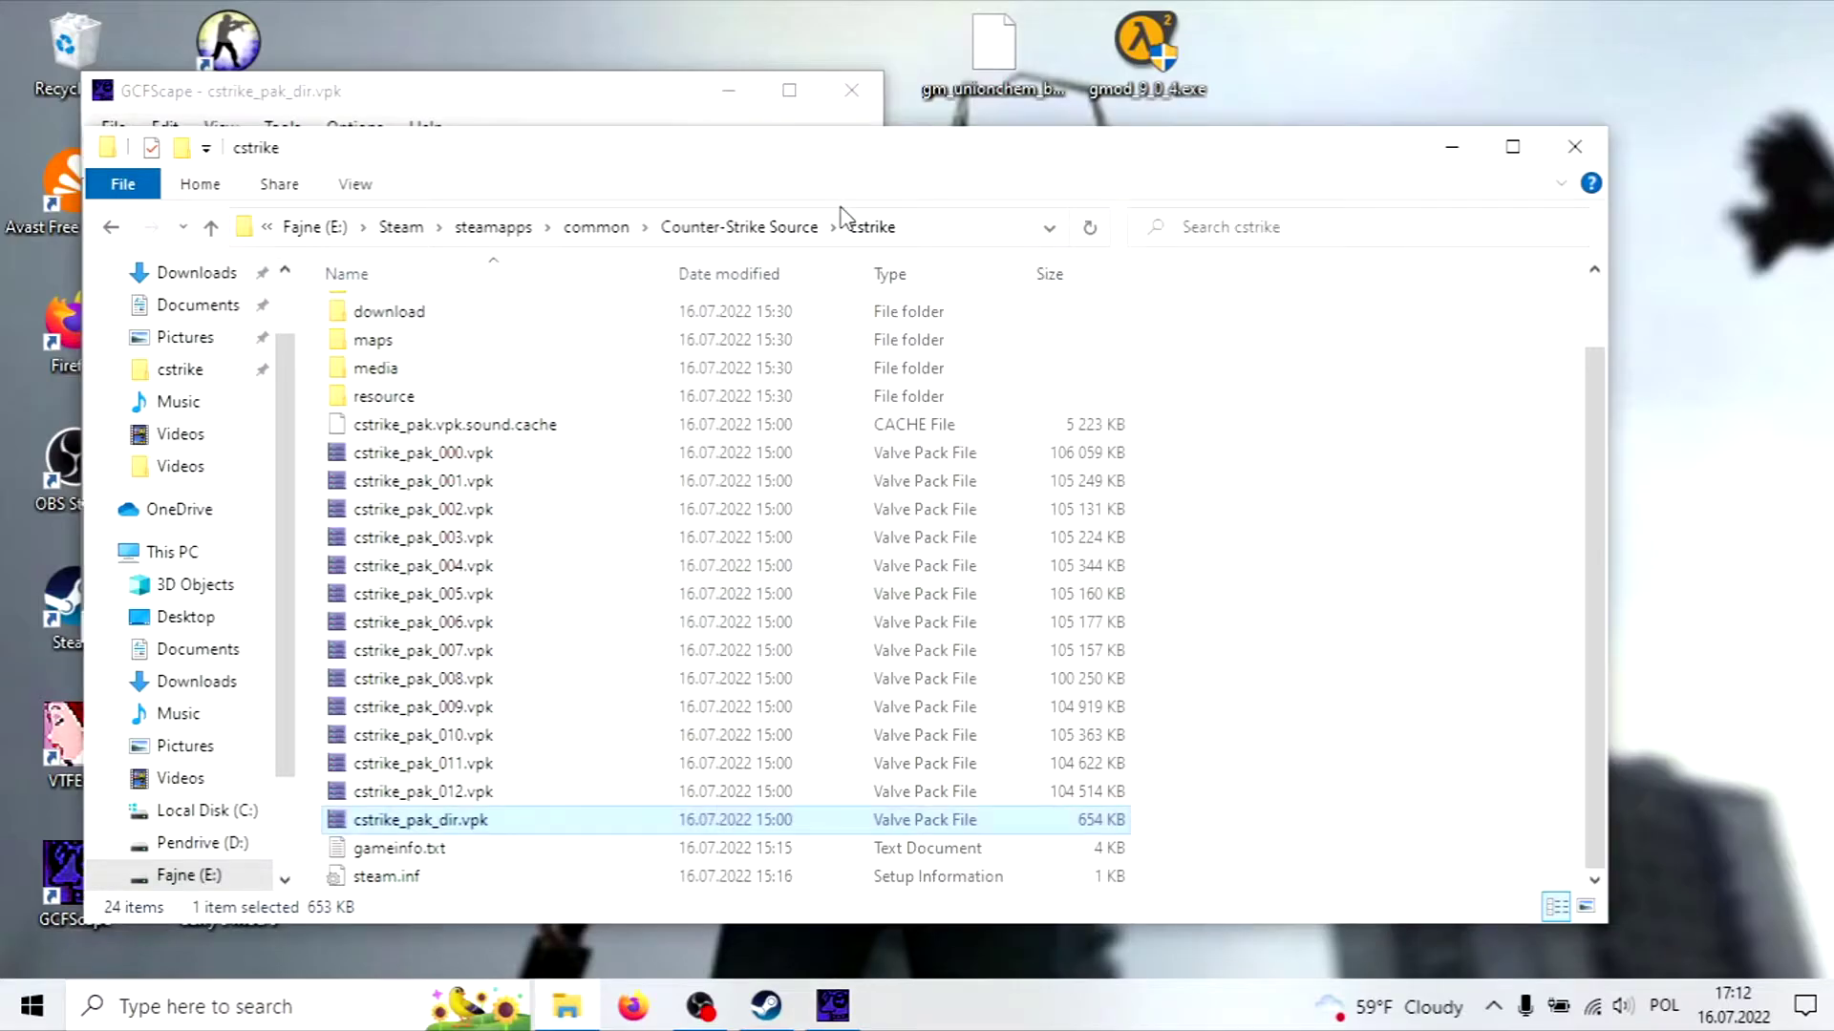
Step: In File Explorer, browse to steamapps\common\Half-Life 2\ep2 and open ep2_pak_dir.vpk in GCFScape
left_click(759, 229)
left_click(680, 228)
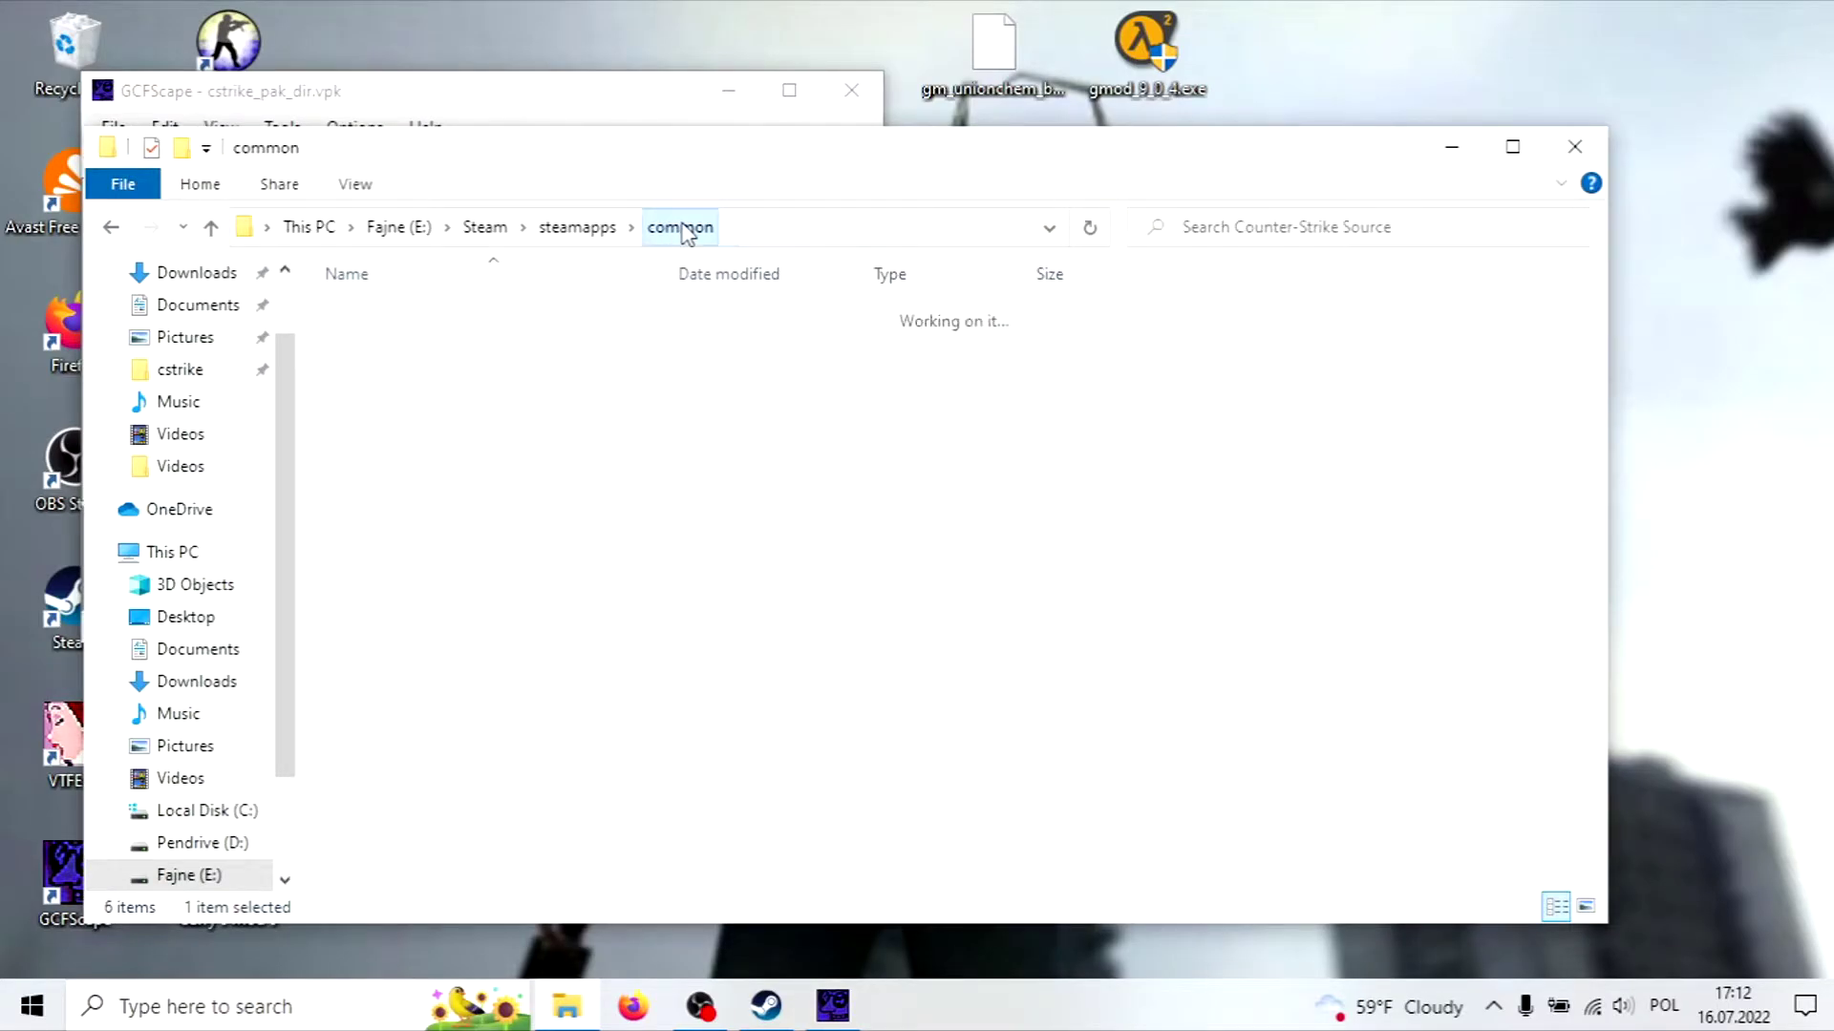
double_click(420, 370)
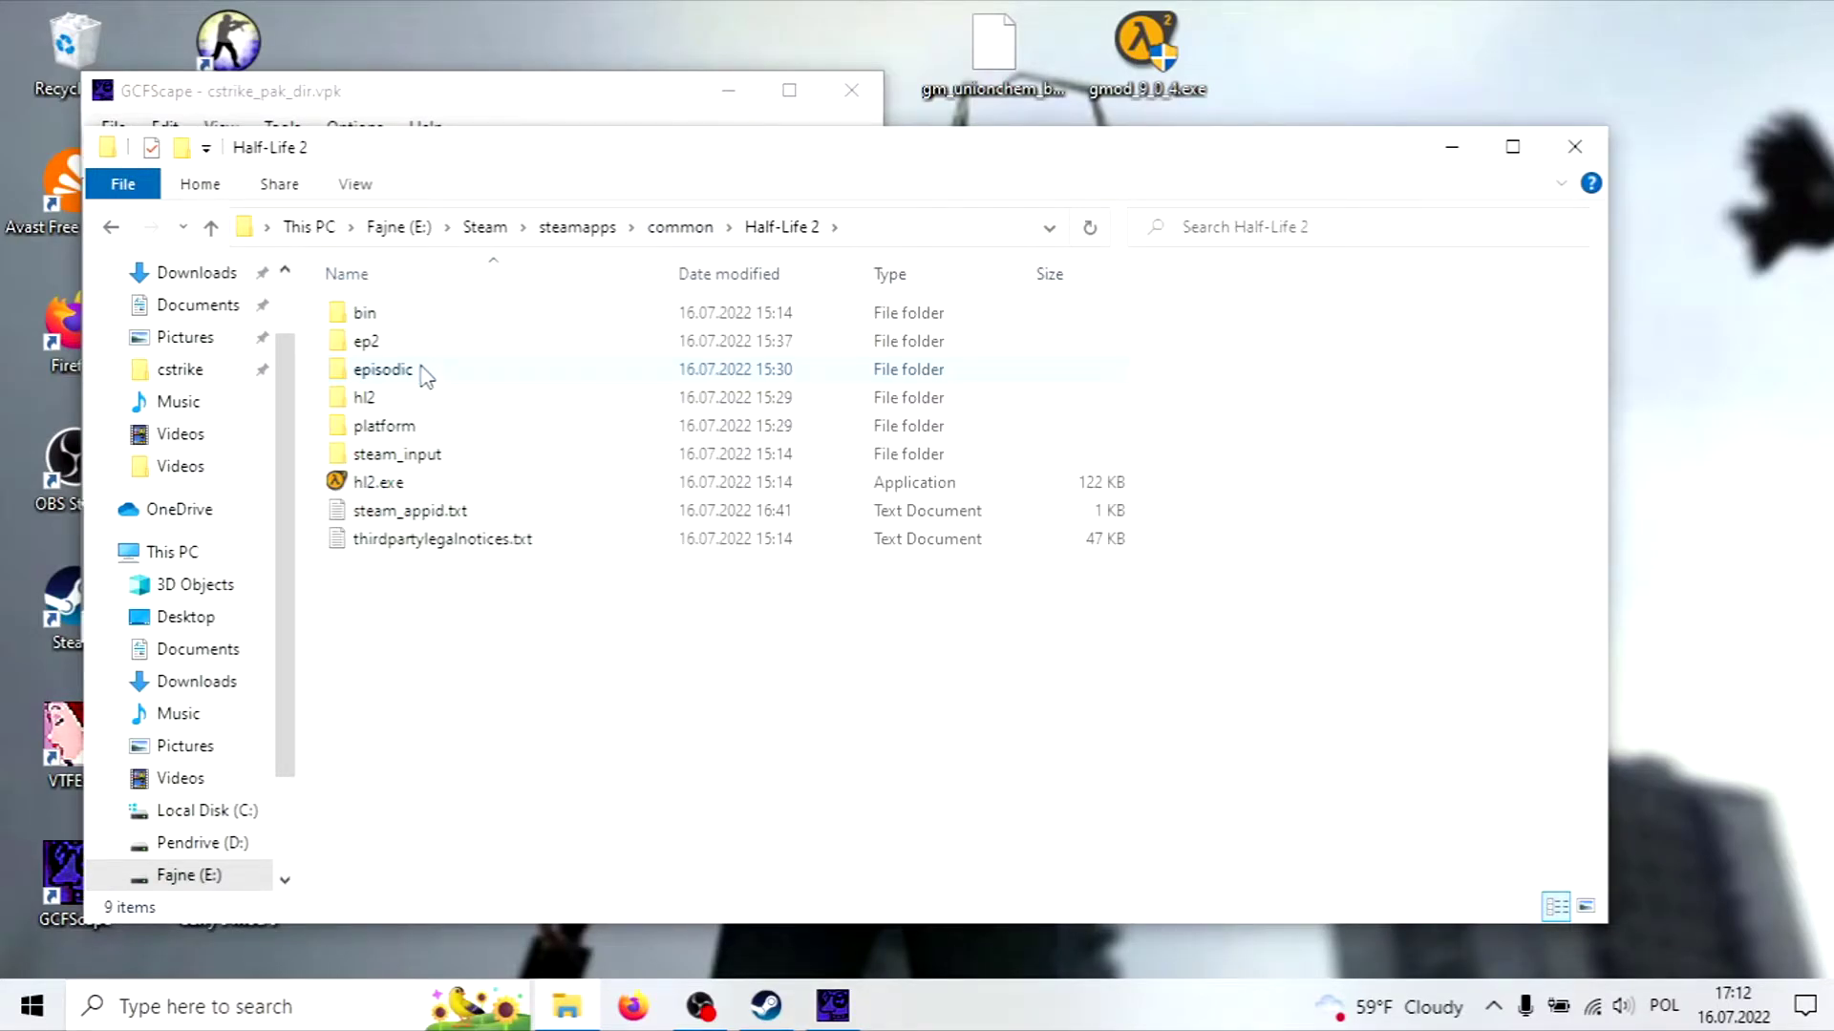
double_click(383, 346)
scroll(477, 573, "down", 3)
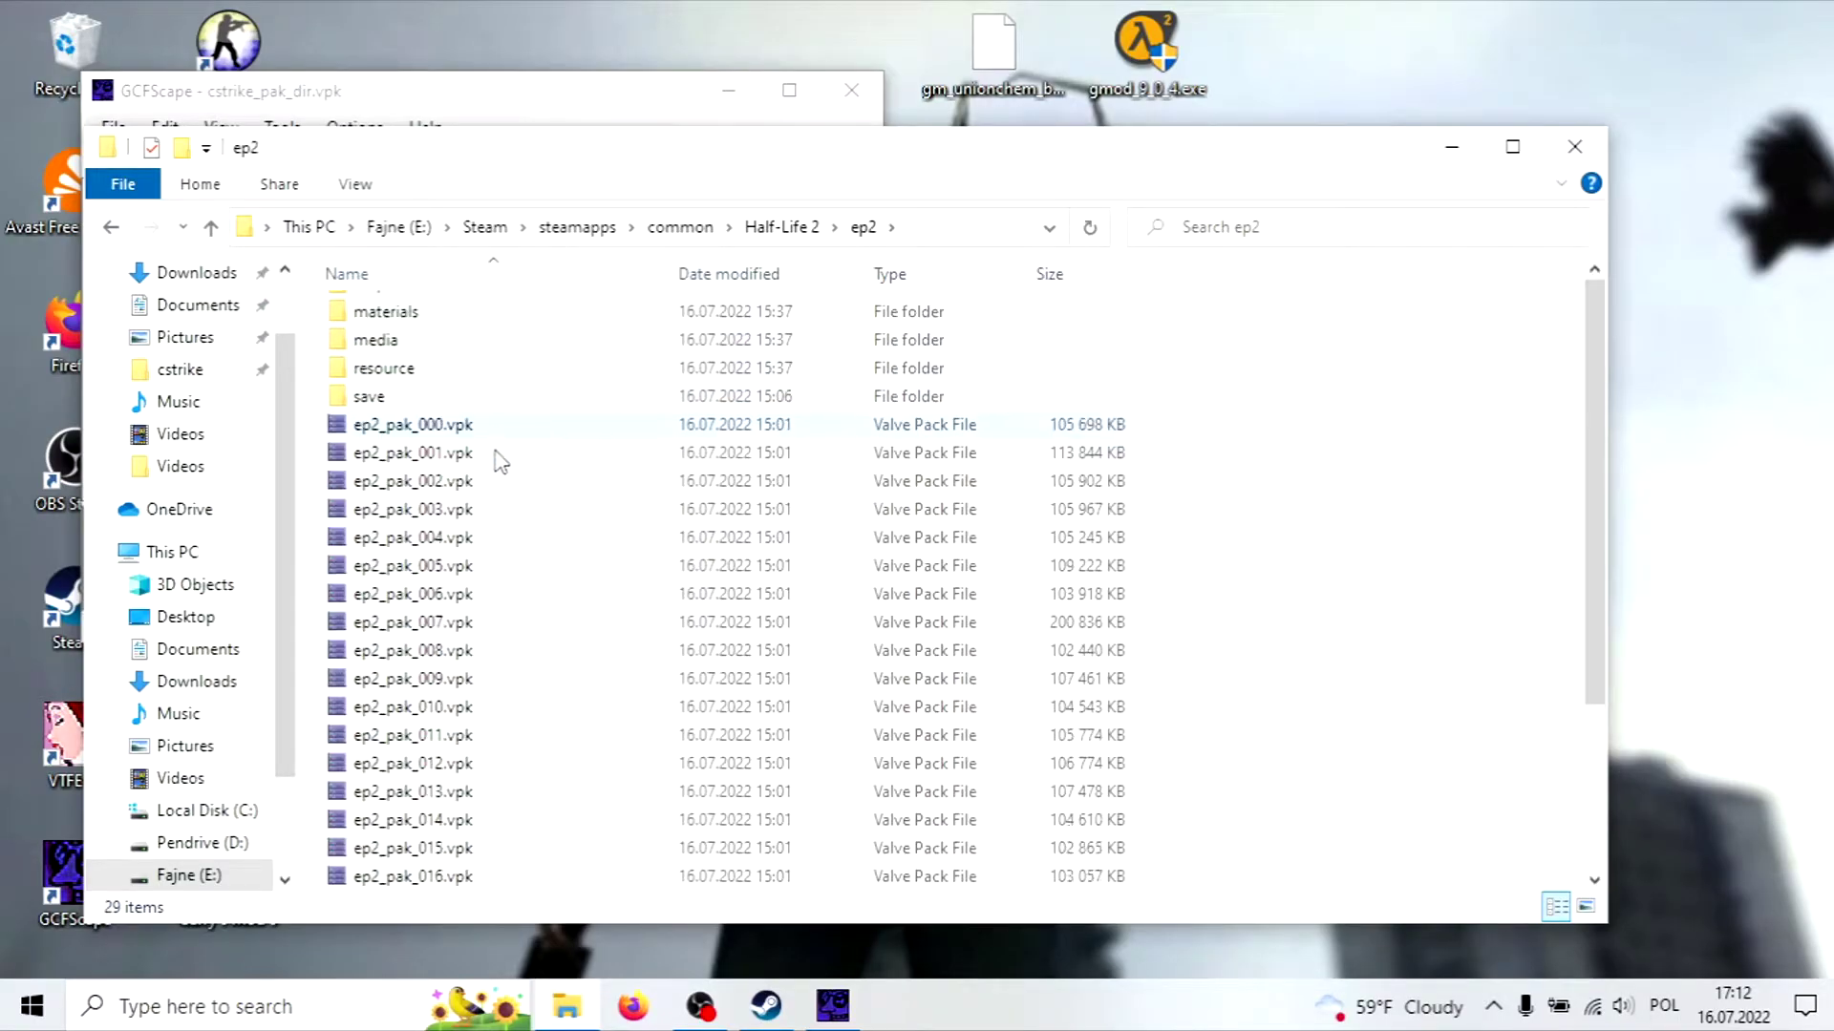
double_click(435, 850)
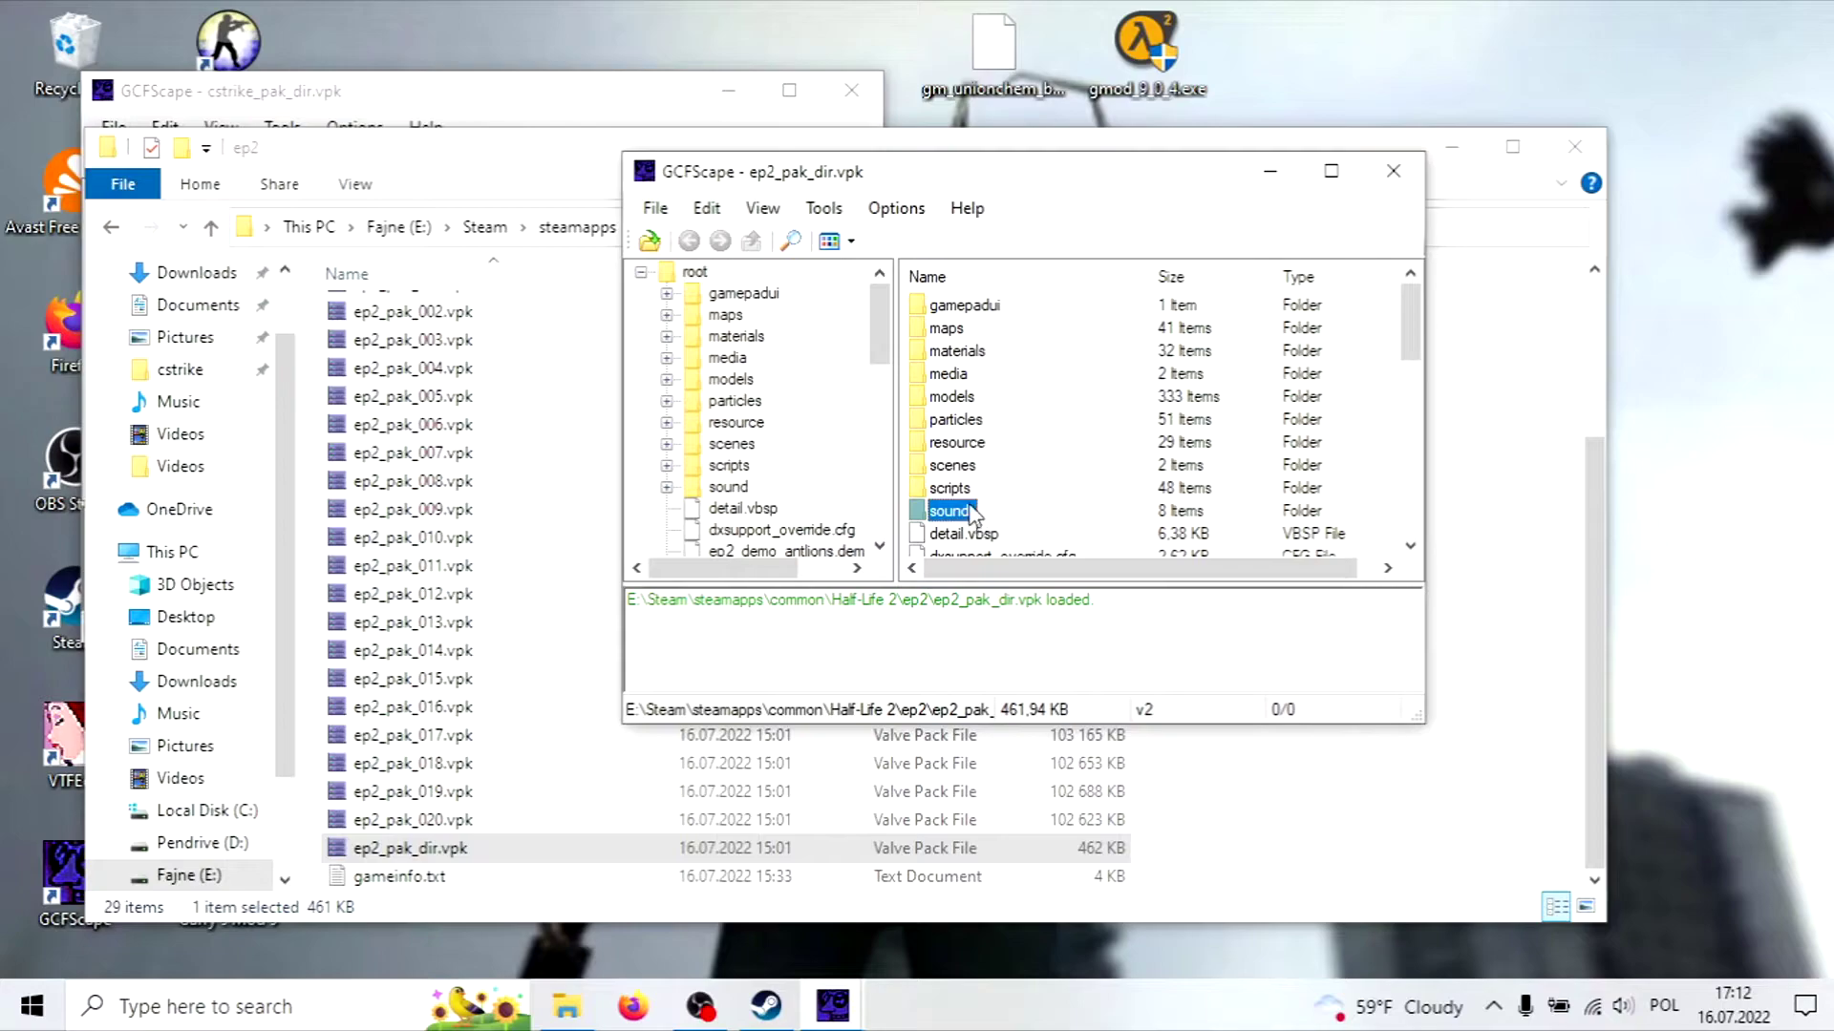
Step: Extract all root folders, from gamepadui through sound, into a new ep2 folder inside gmod9\content
left_click(965, 308, "shift")
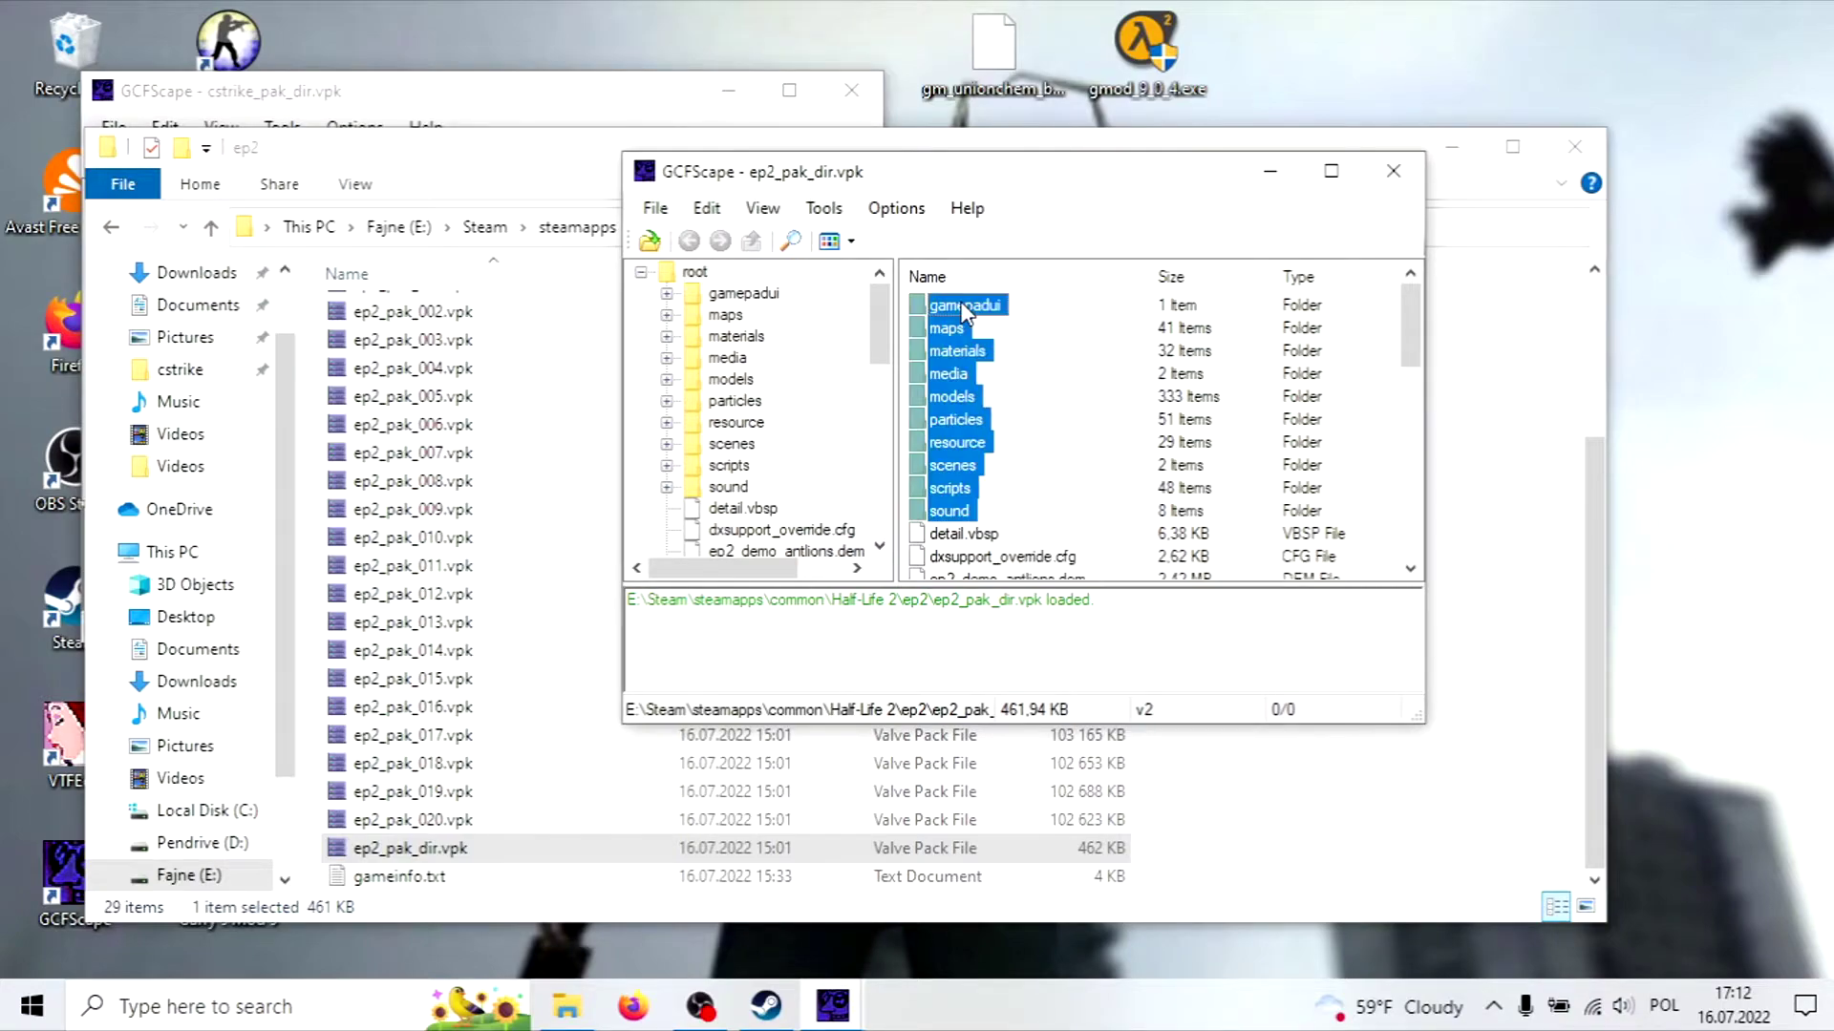
right_click(963, 315)
left_click(1012, 331)
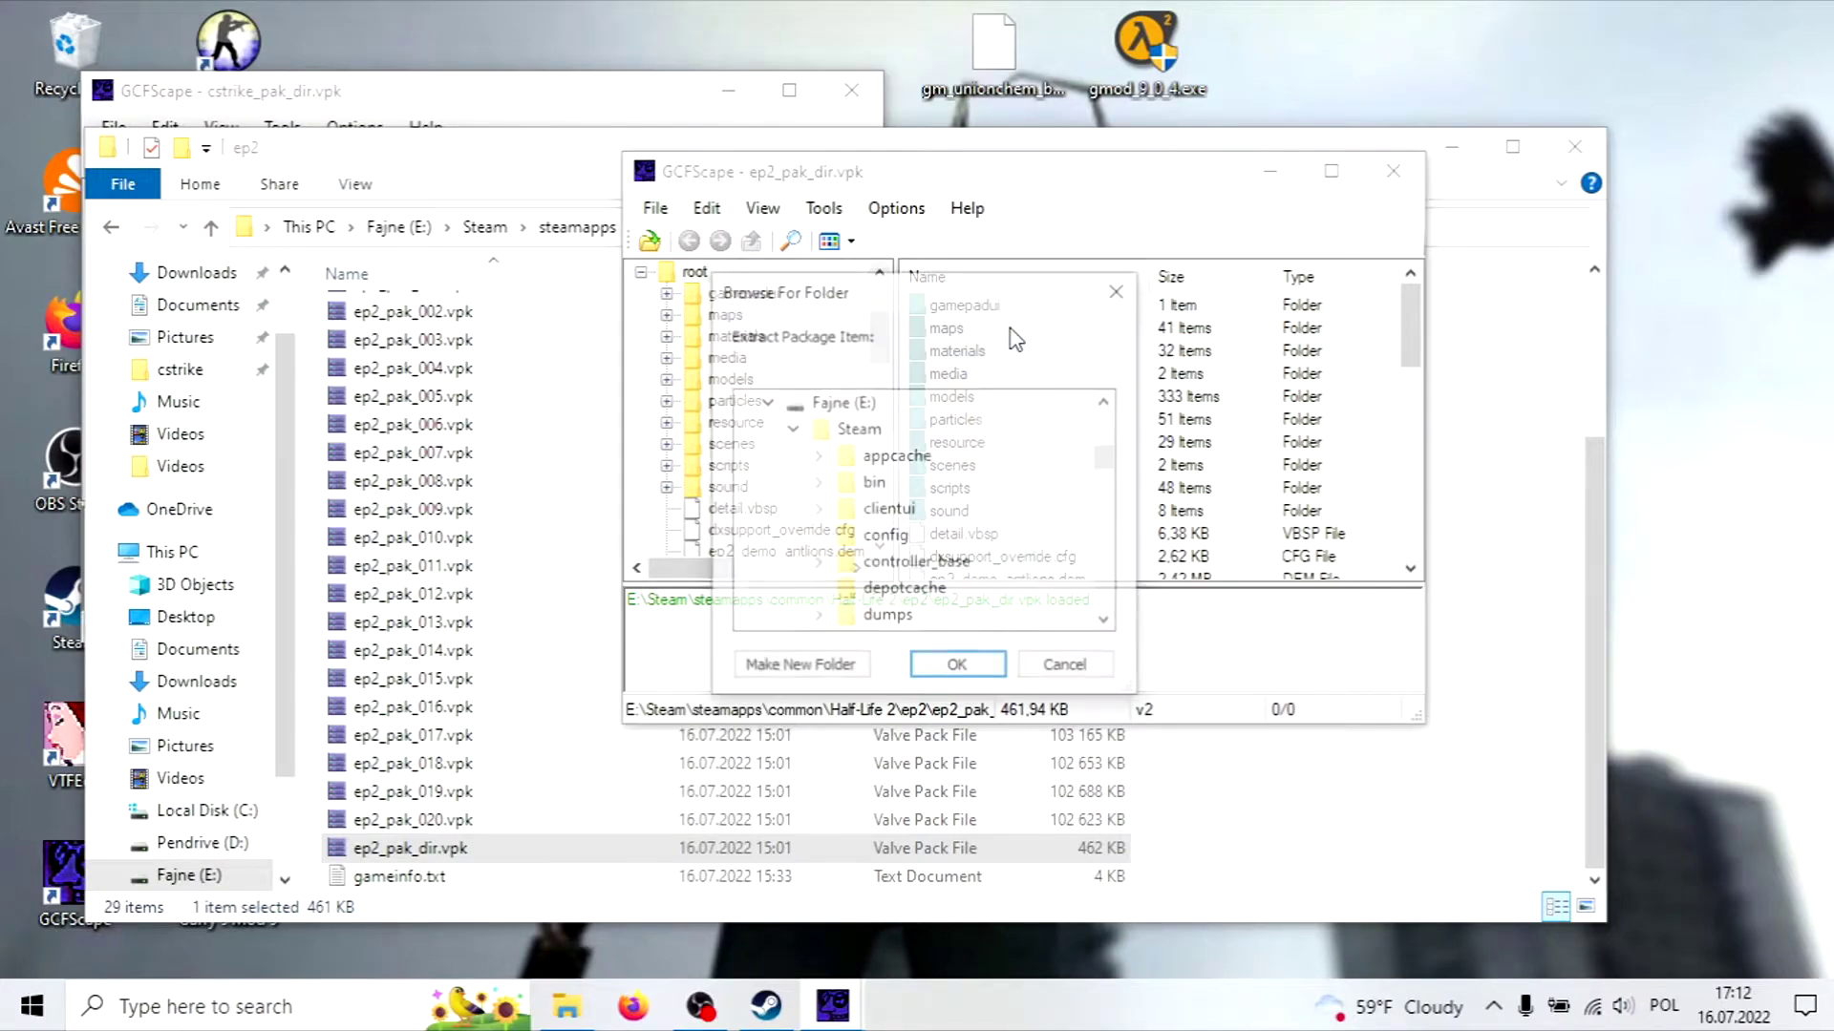
scroll(903, 454, "down", 1)
scroll(897, 461, "down", 6)
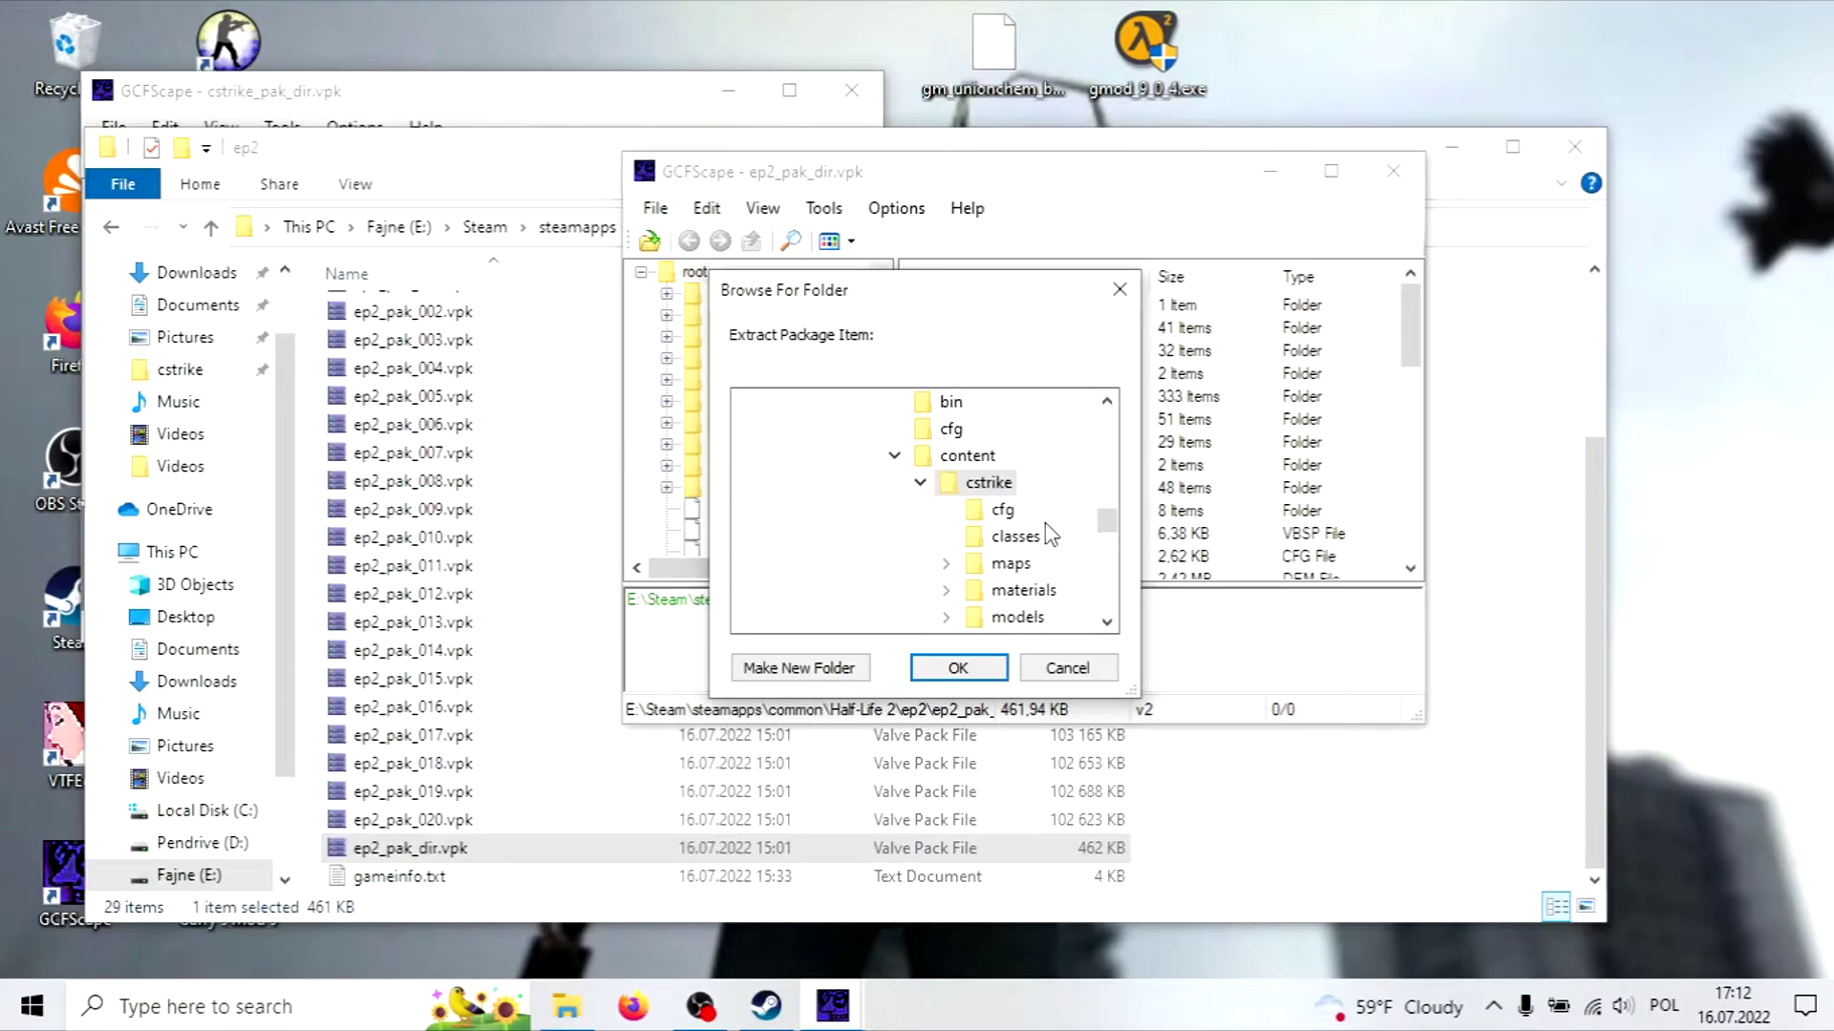
left_click(850, 670)
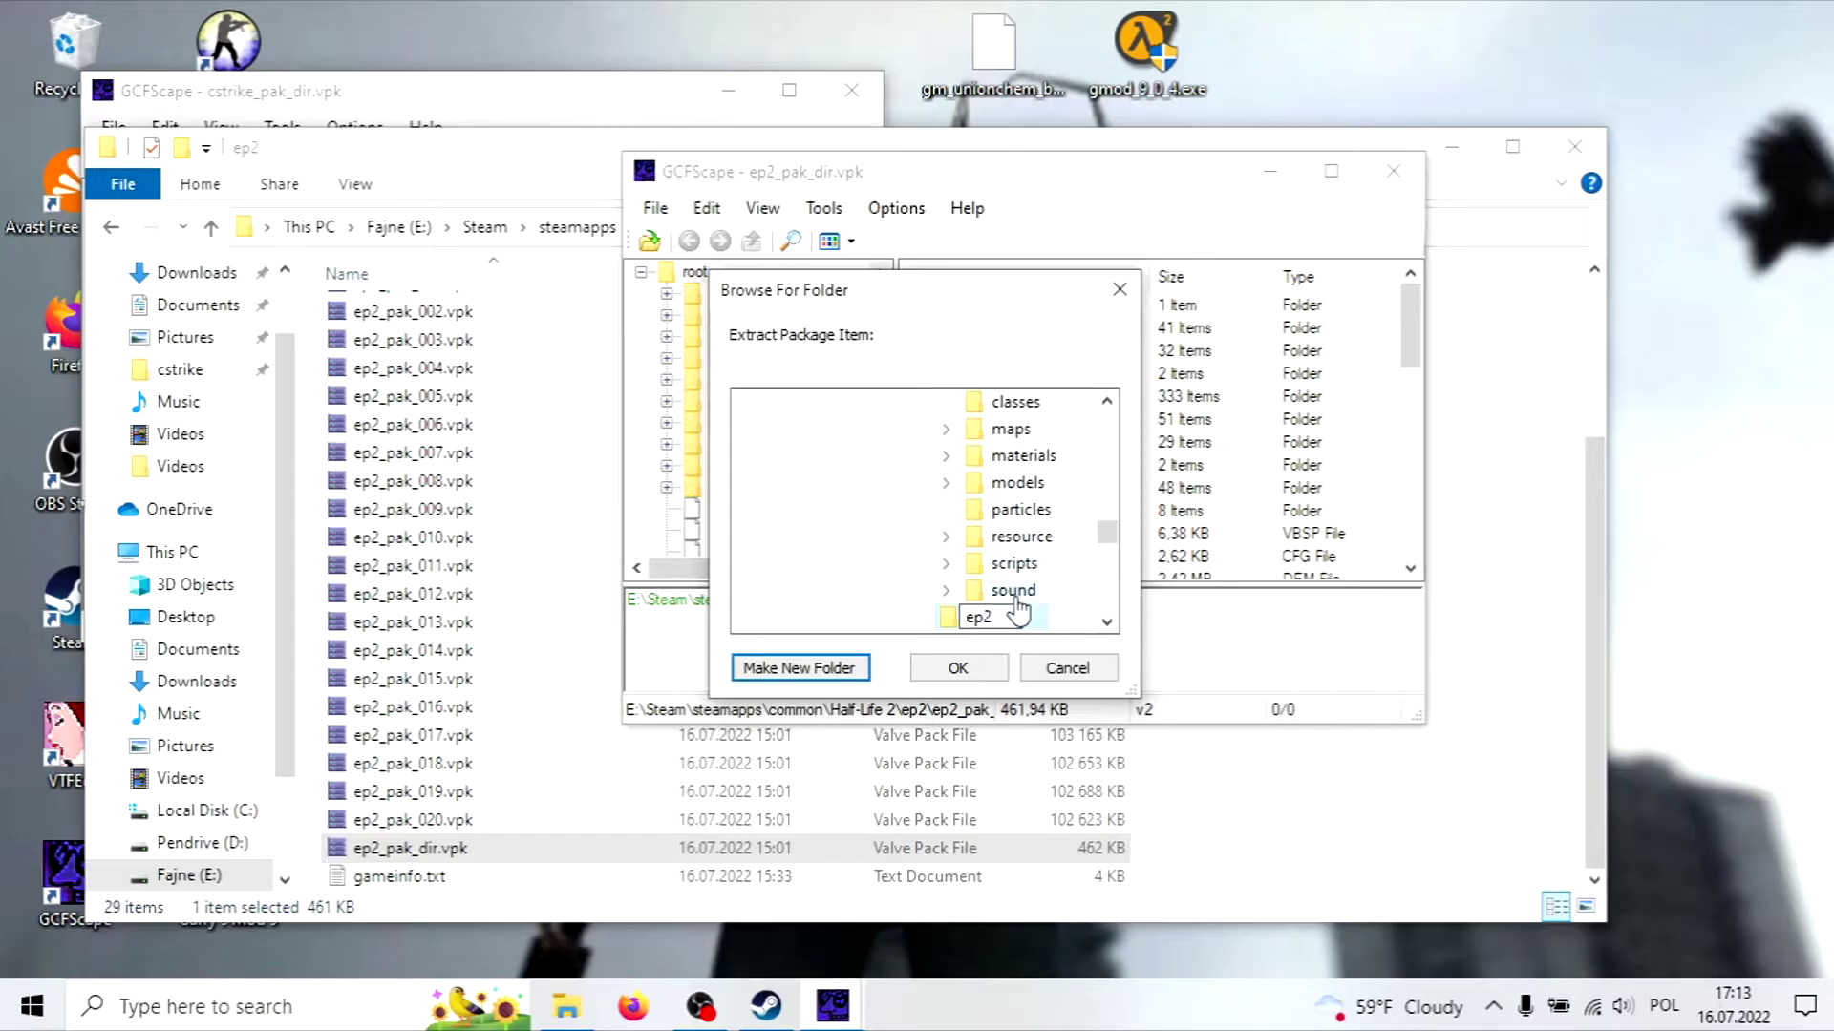
left_click(958, 667)
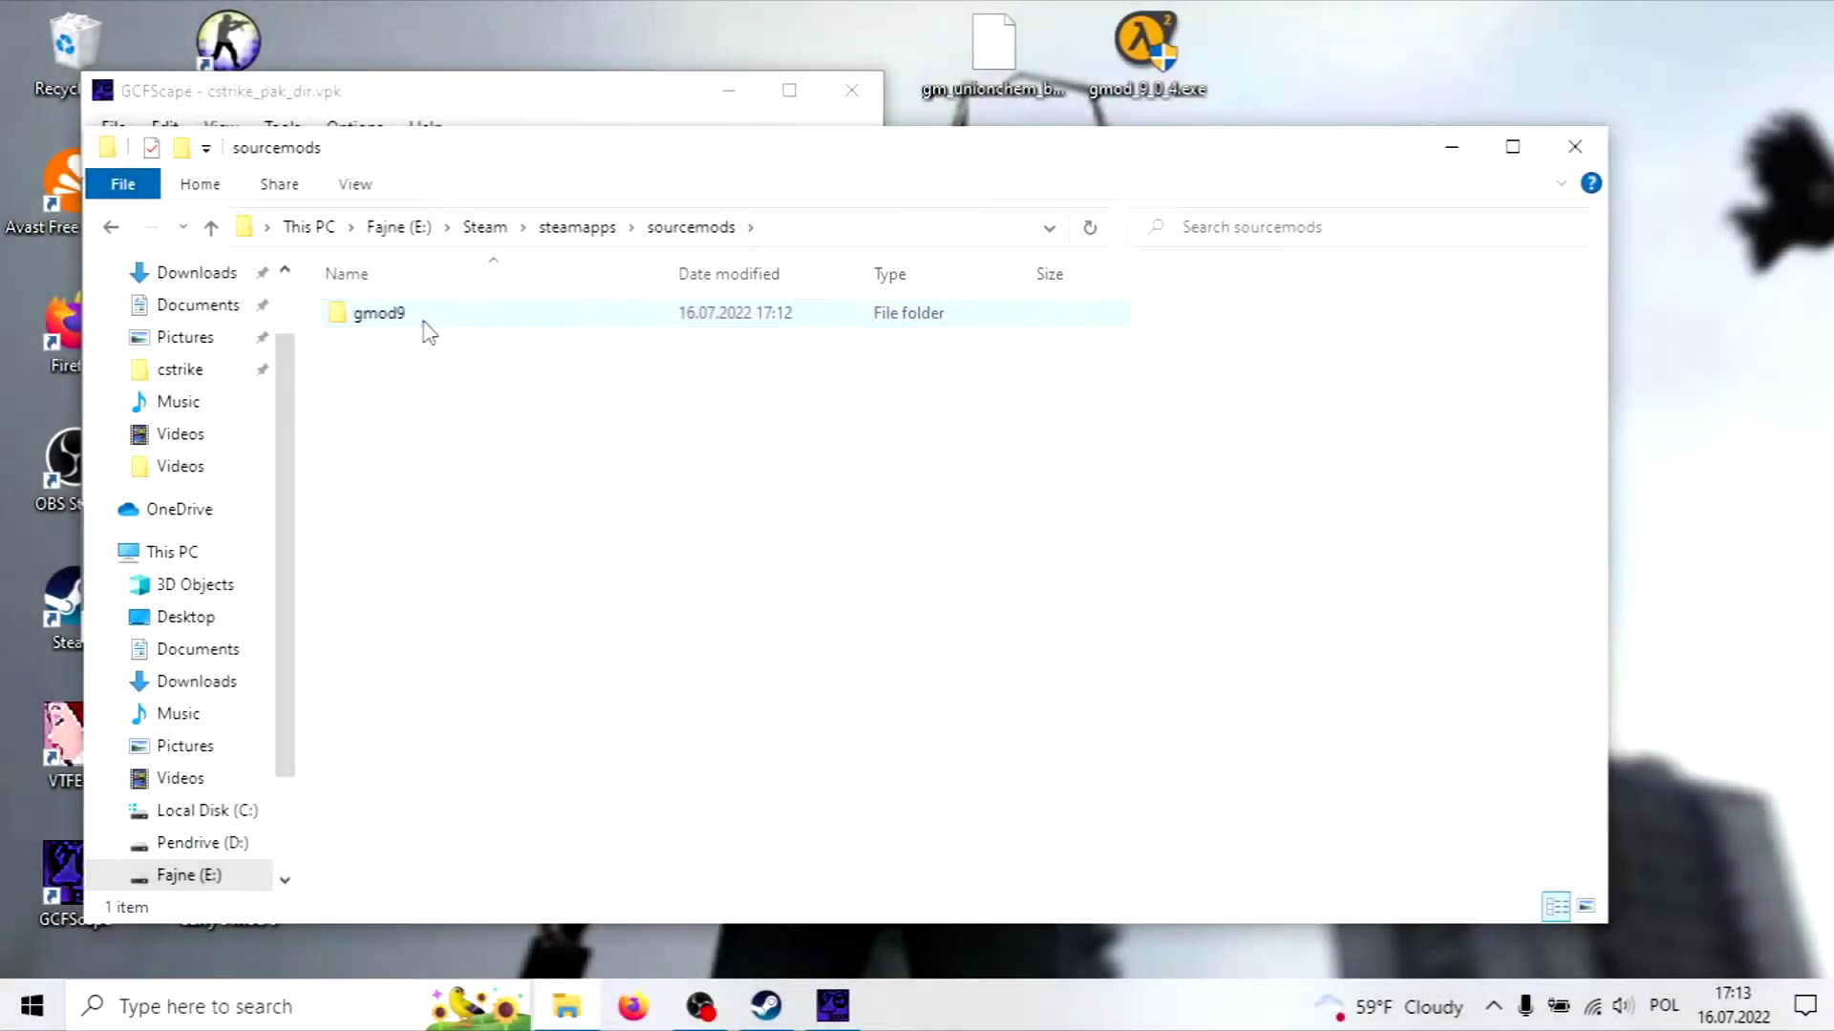
Step: Examine the extracted cstrike and ep2 folders inside sourcemods\gmod9\content, and return to the gmod9 folder
double_click(425, 319)
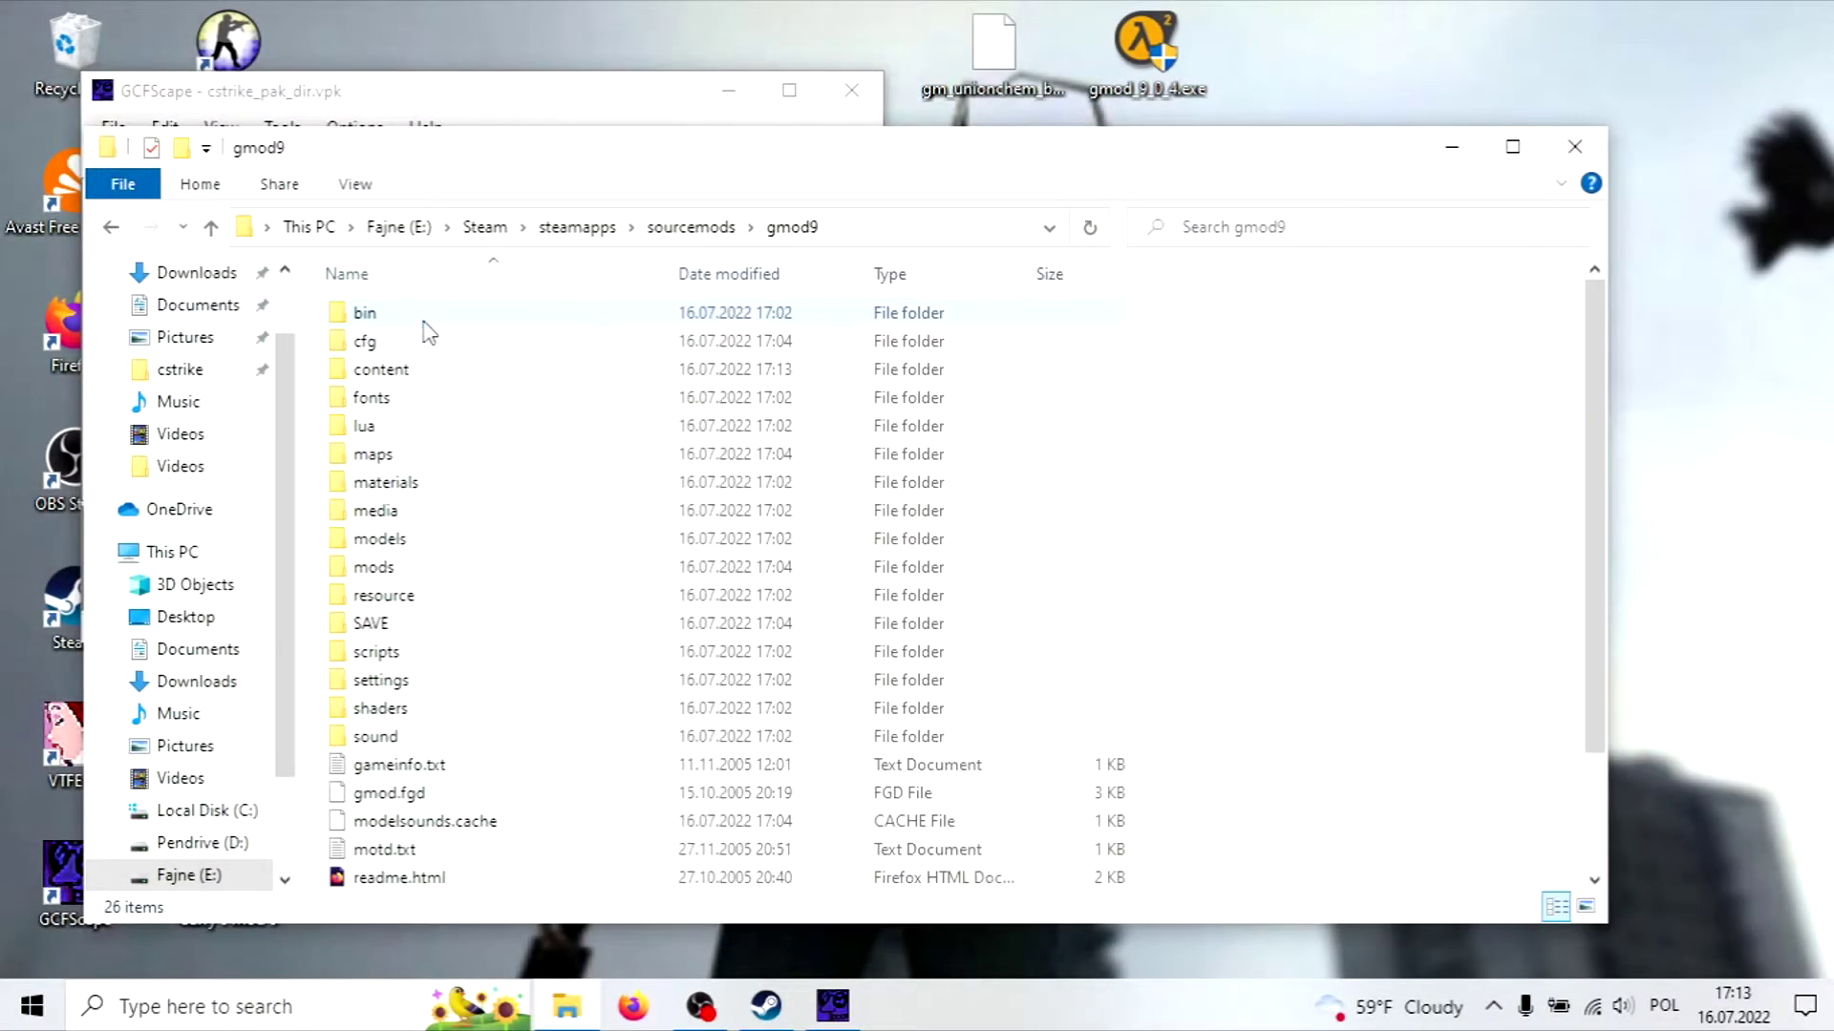
double_click(425, 372)
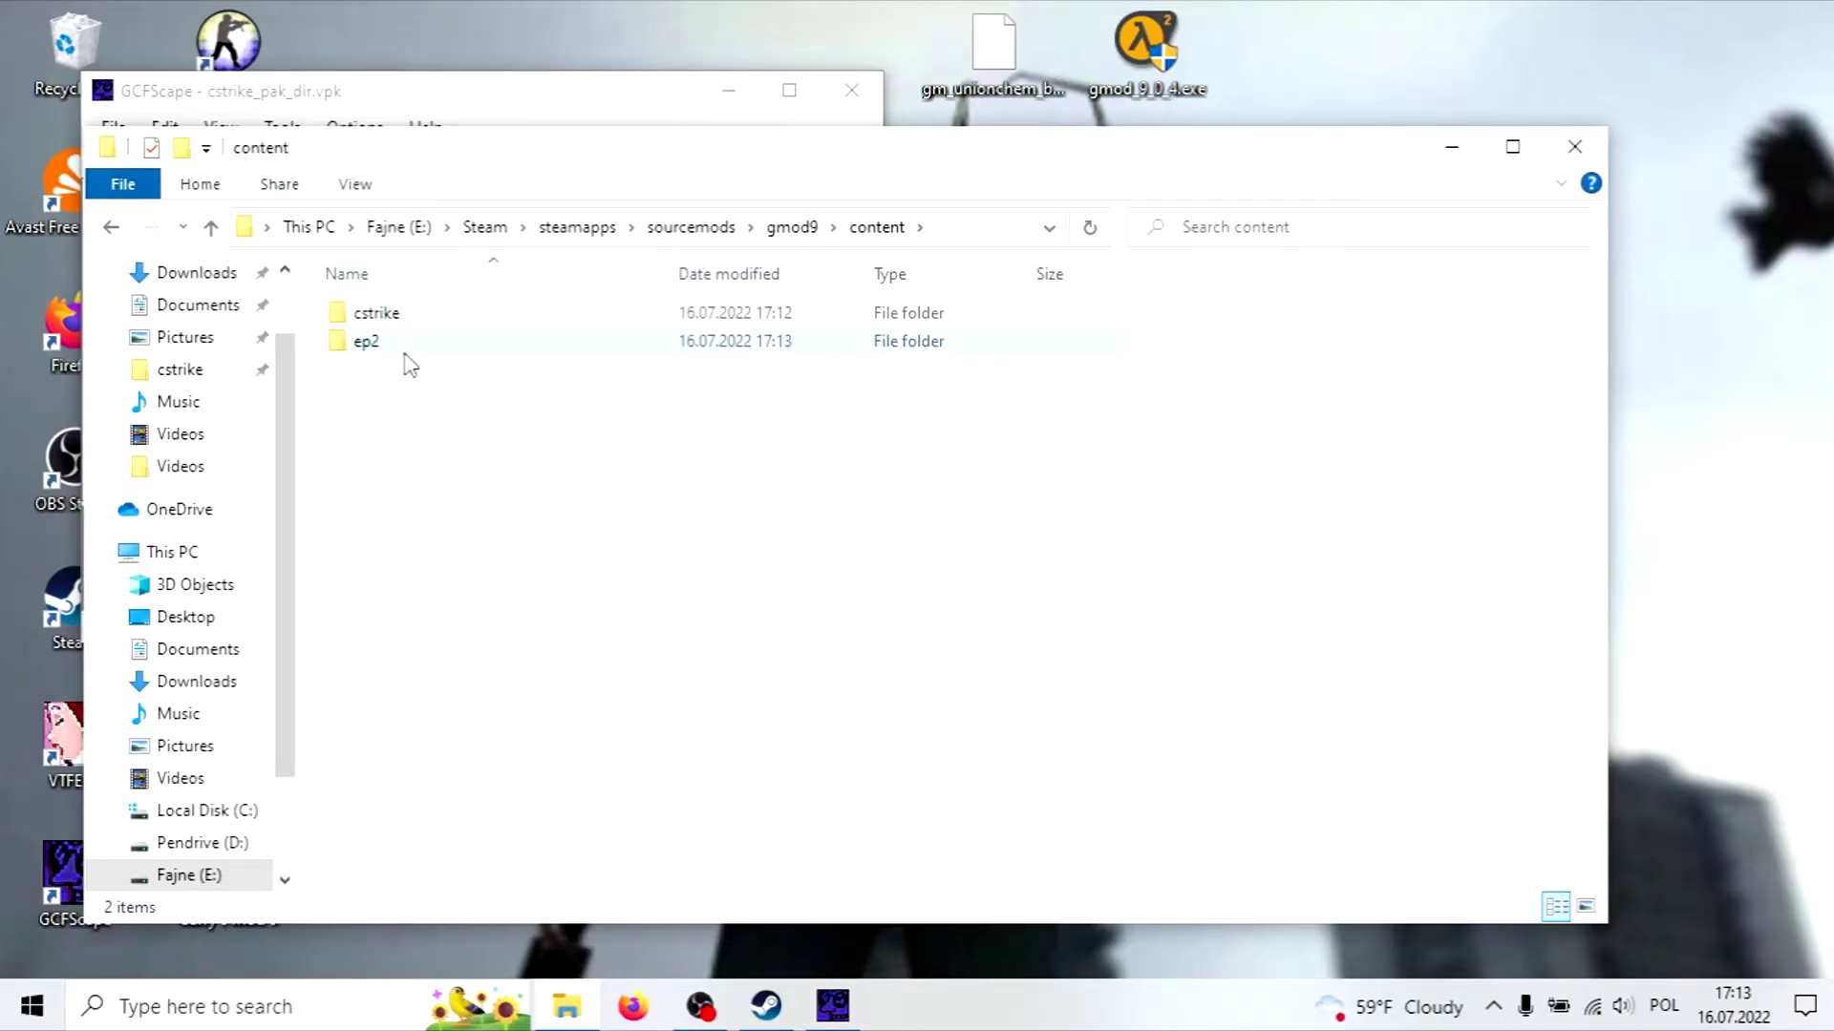
double_click(387, 313)
left_click(123, 229)
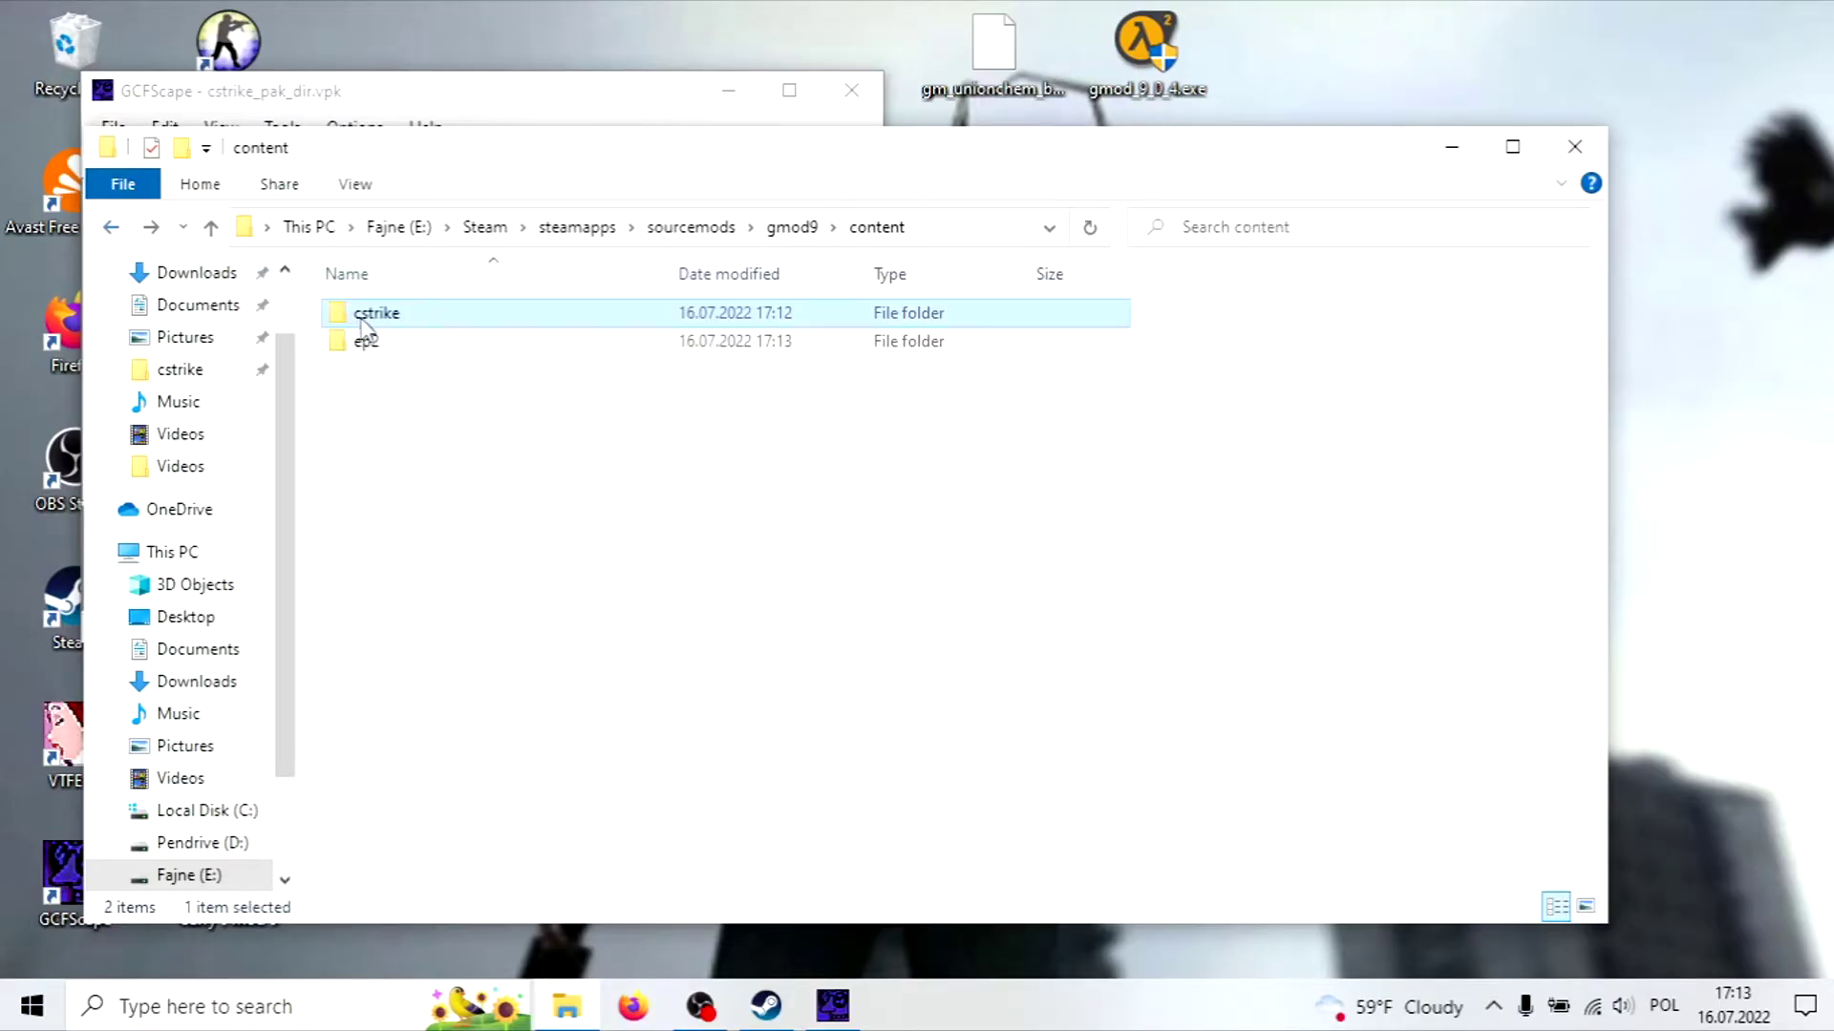
double_click(374, 344)
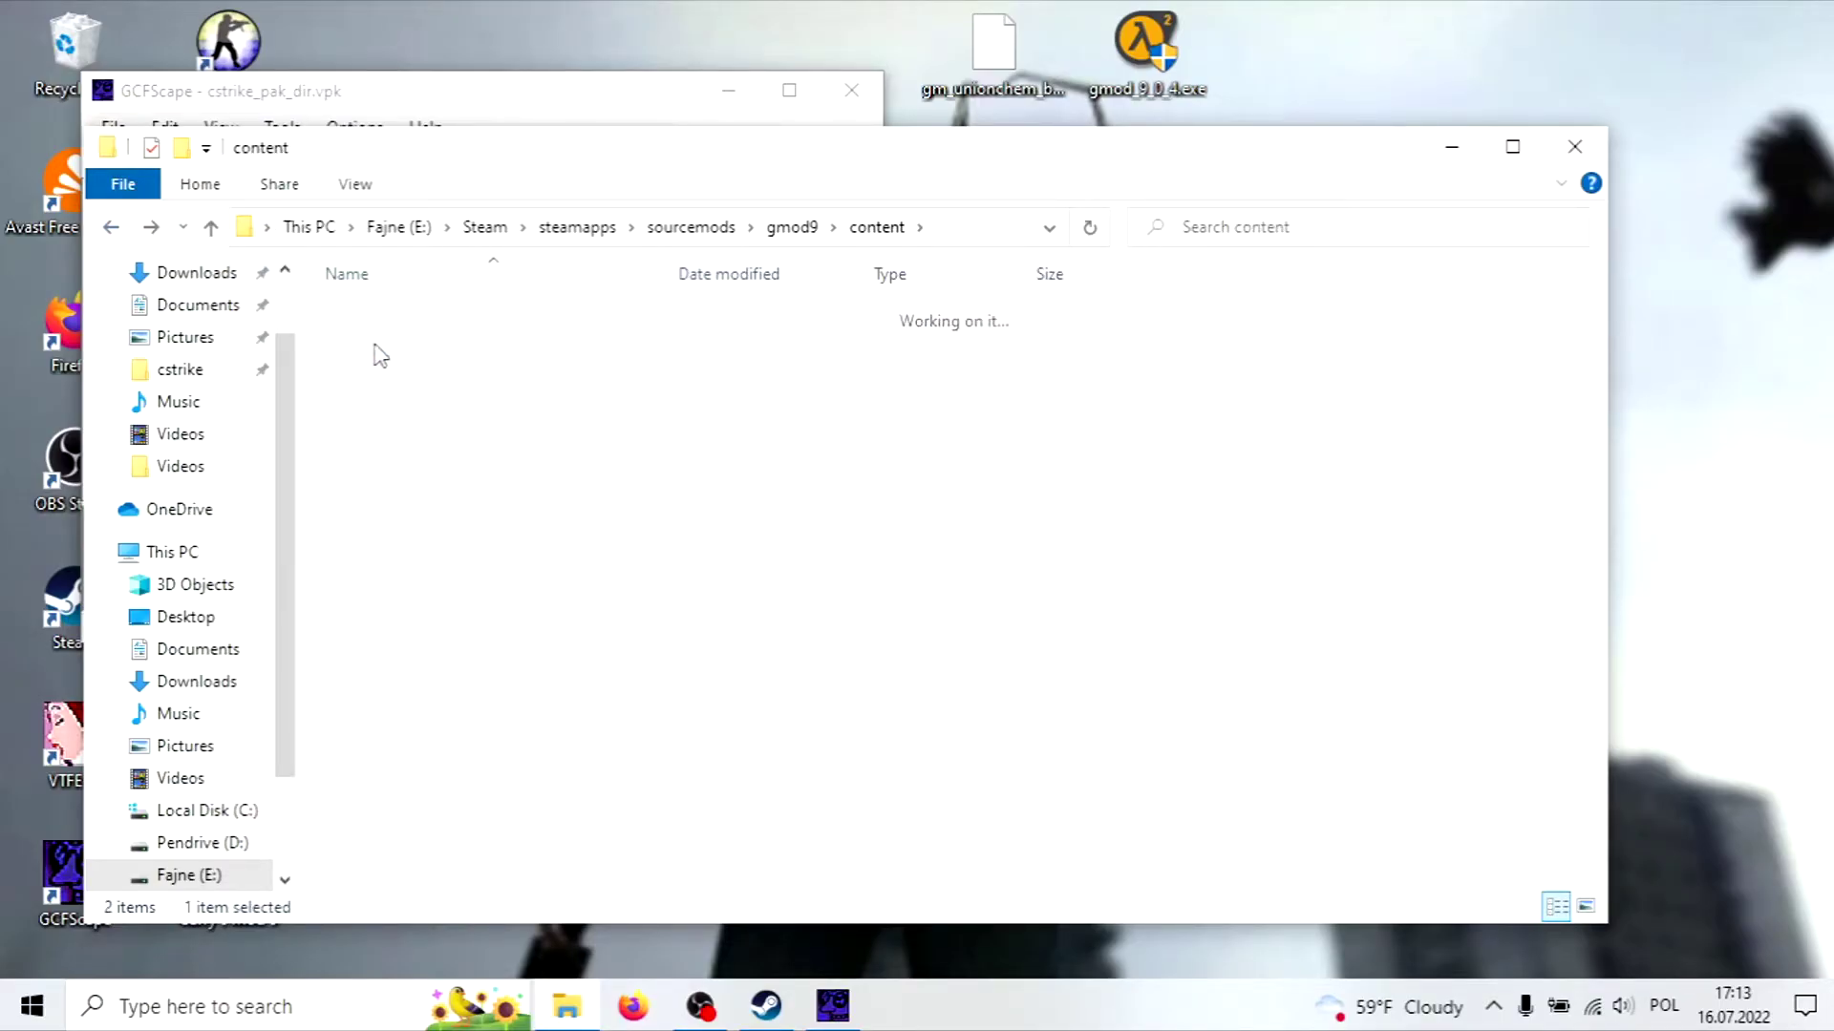
left_click(113, 227)
left_click(113, 228)
Step: In gameinfo.txt, add a commented Game line under SearchPaths after hl2 with the path "E:\Steam\steamapps\sourcemods\gmod9\content\cstrike"
scroll(471, 463, "down", 2)
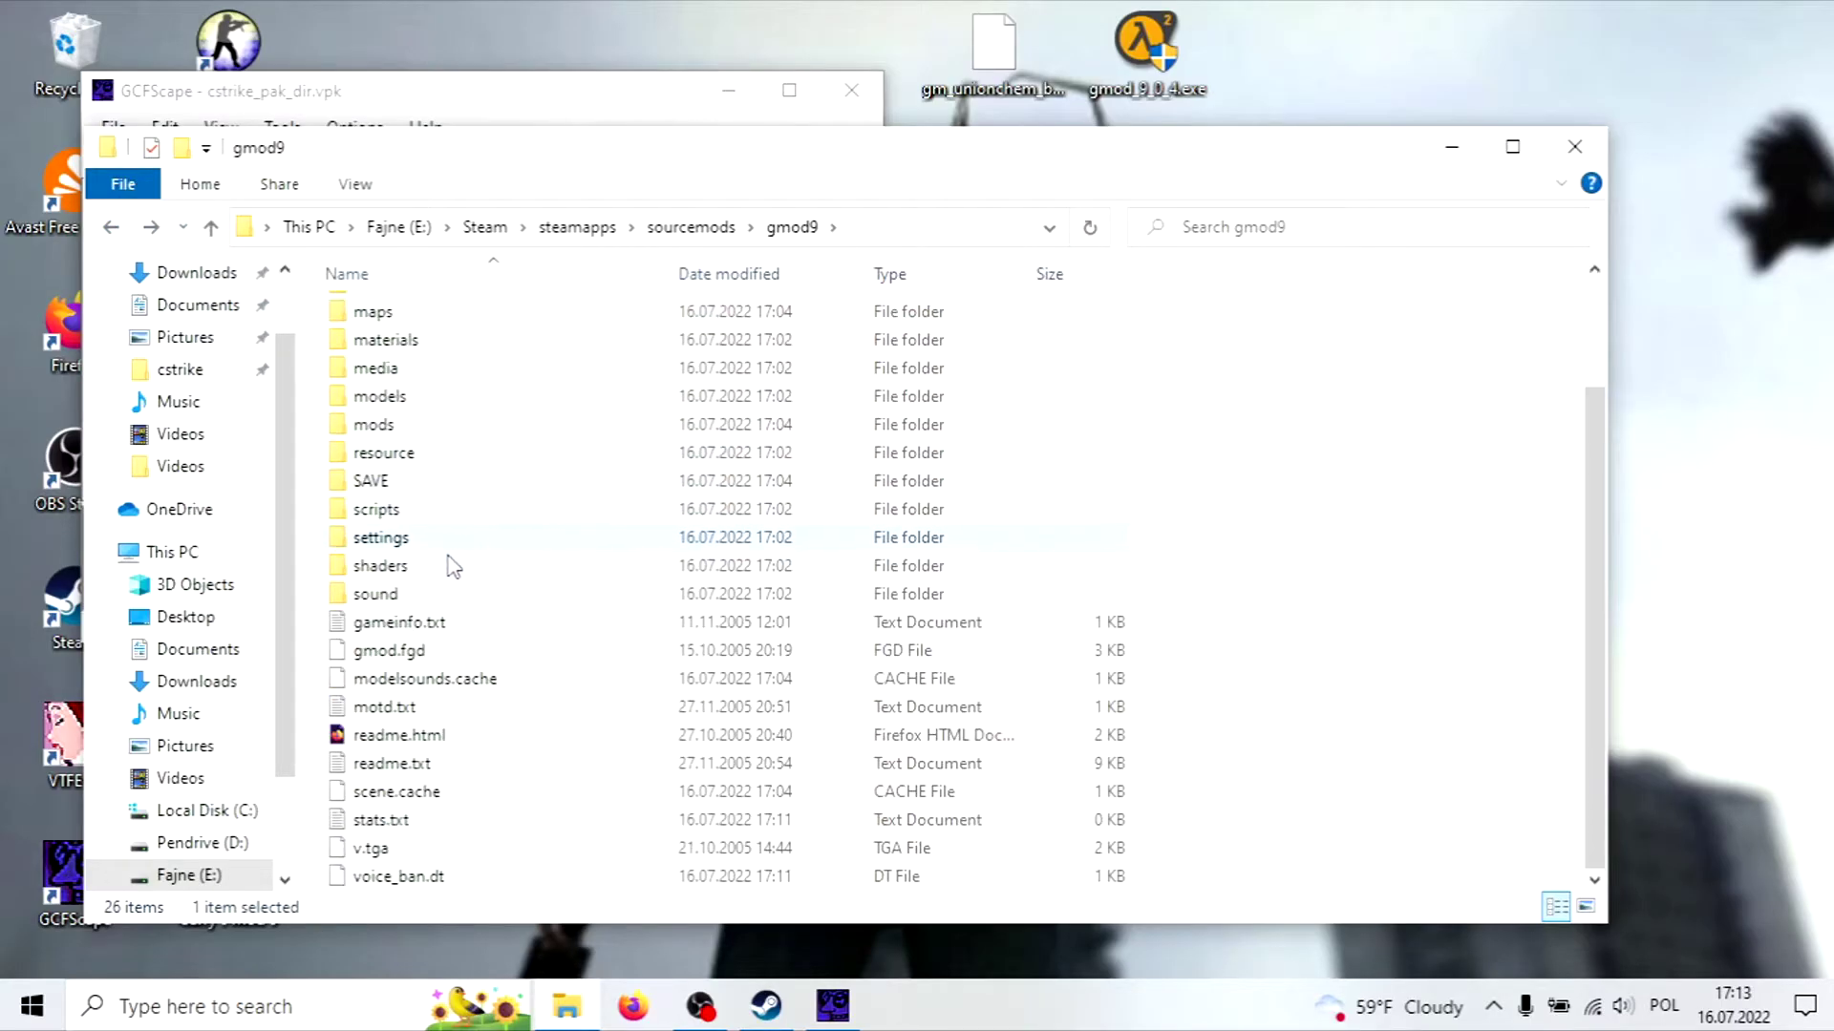
double_click(535, 622)
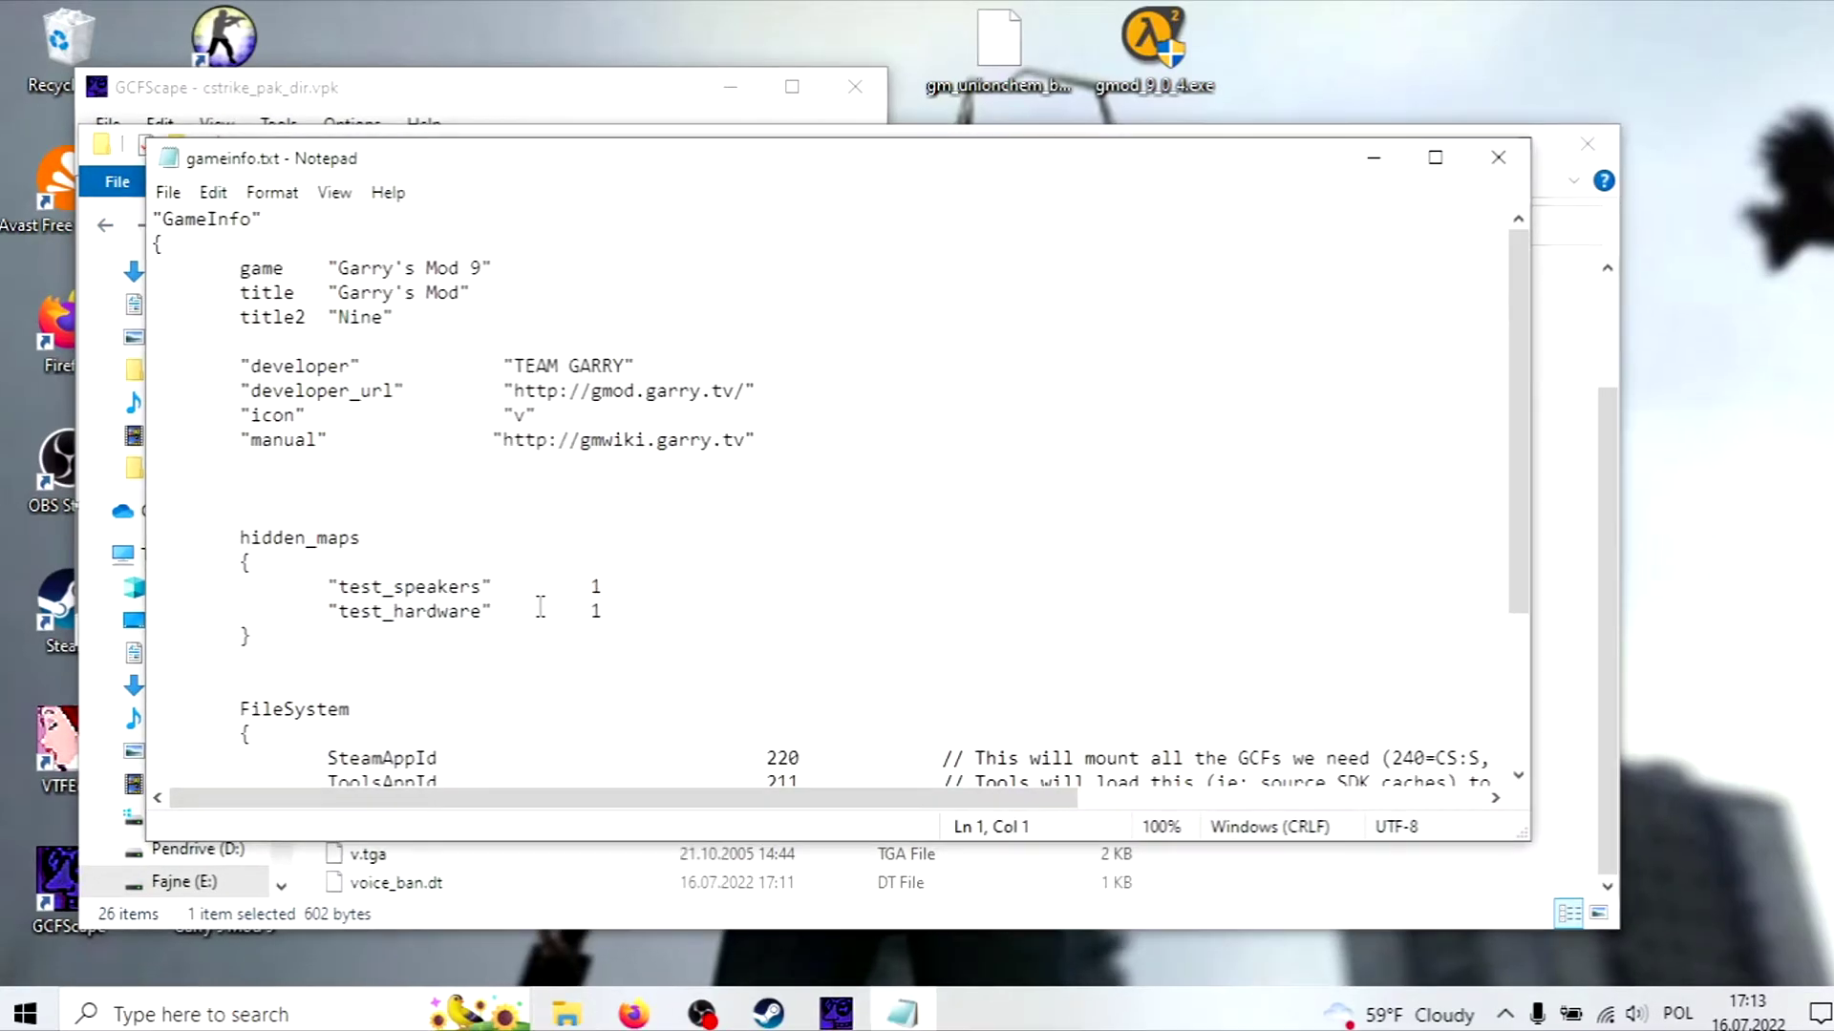
scroll(541, 606, "down", 3)
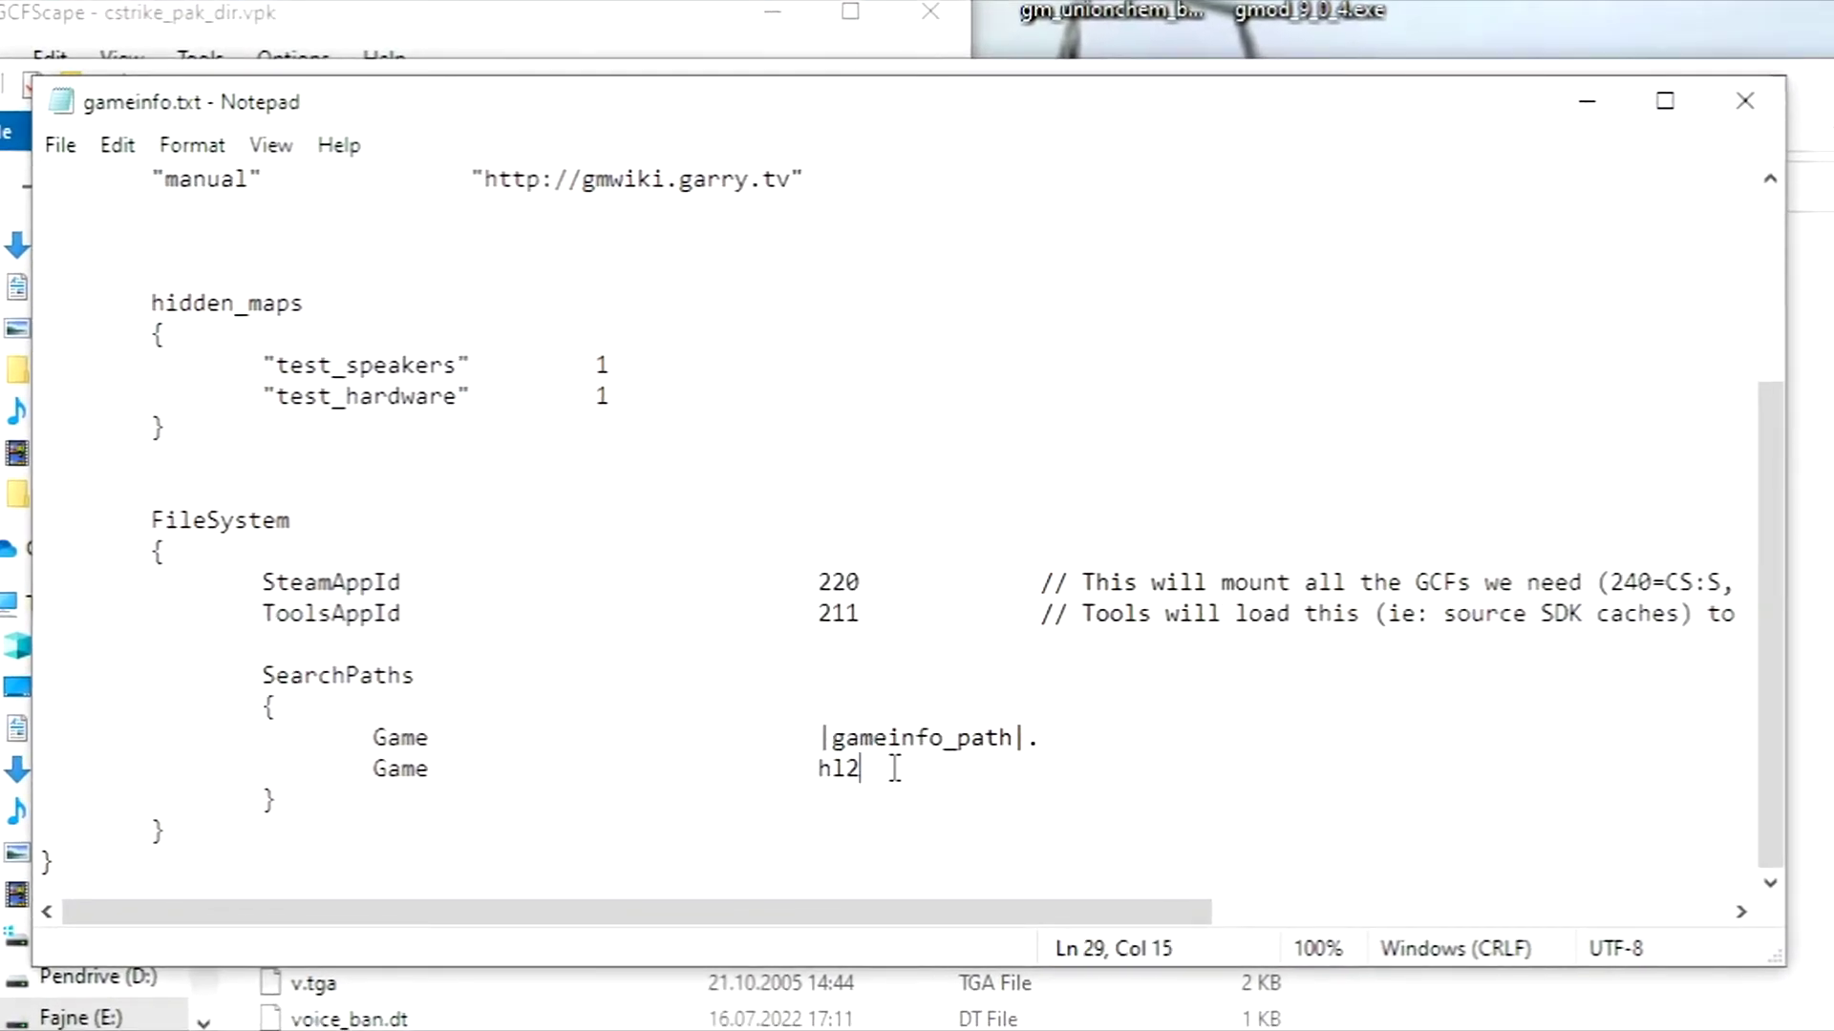
key("Return")
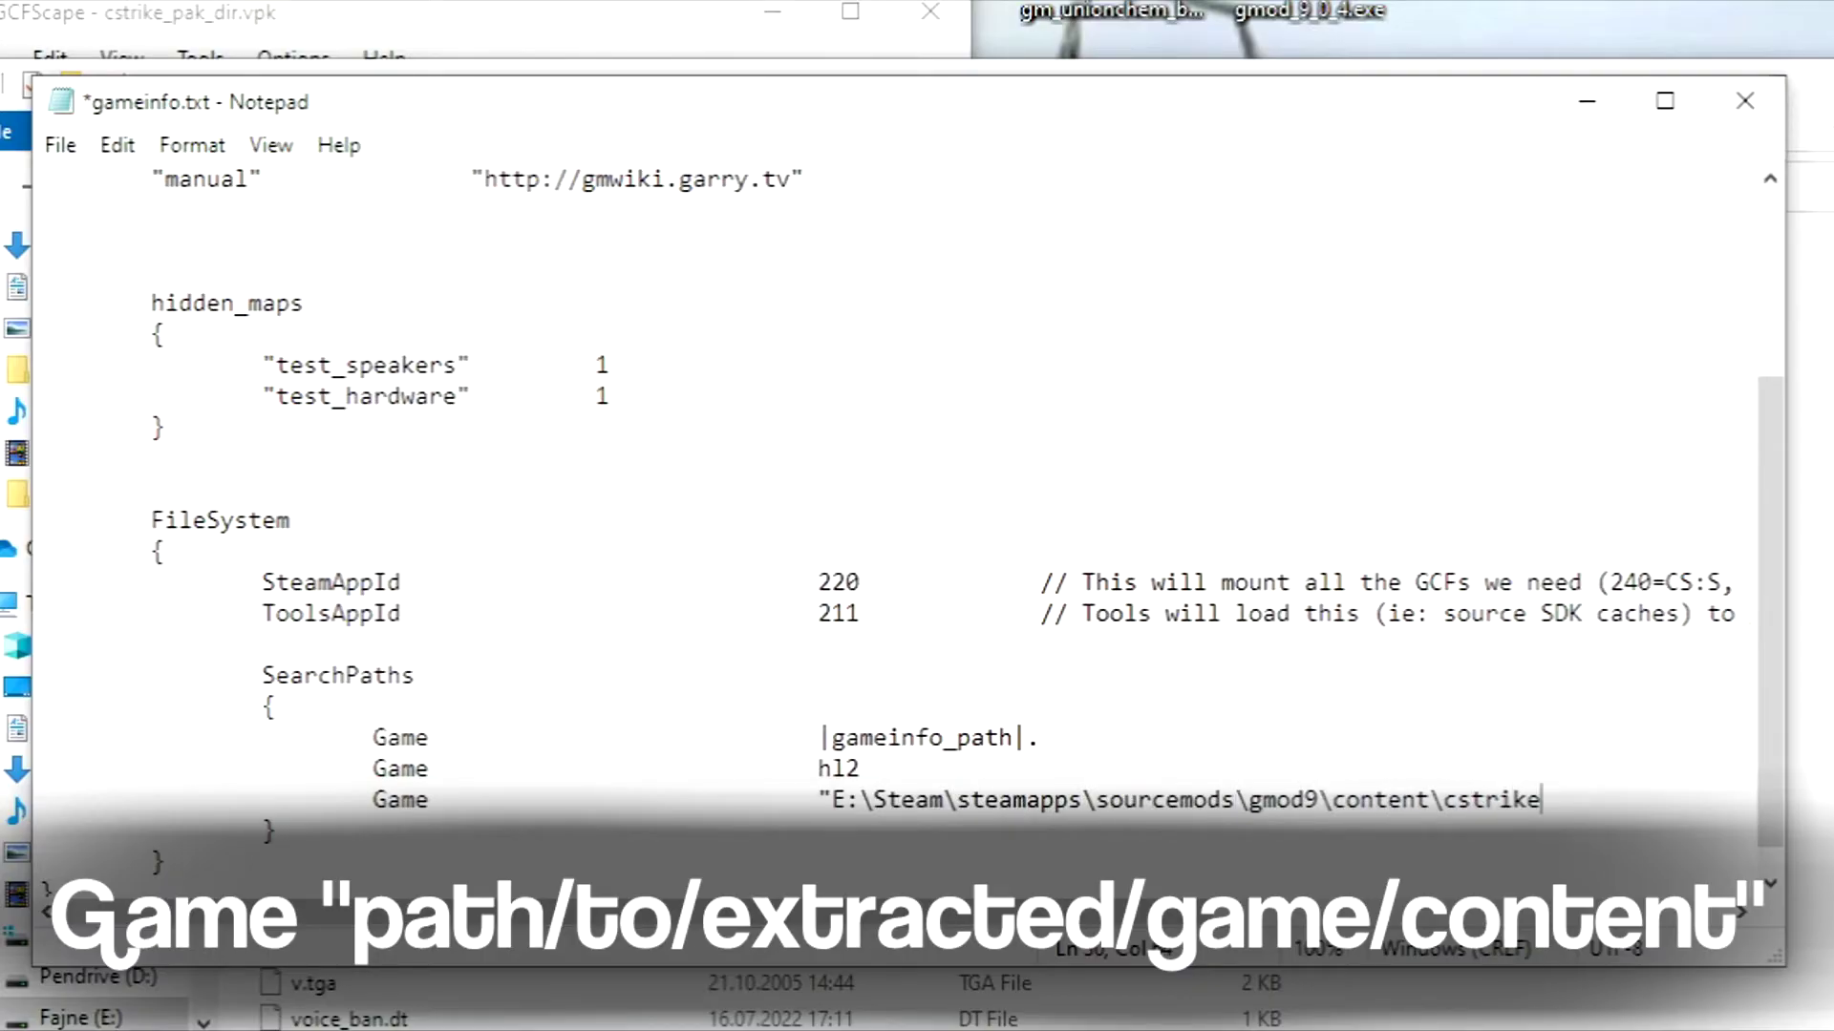
type("his will moutrike source")
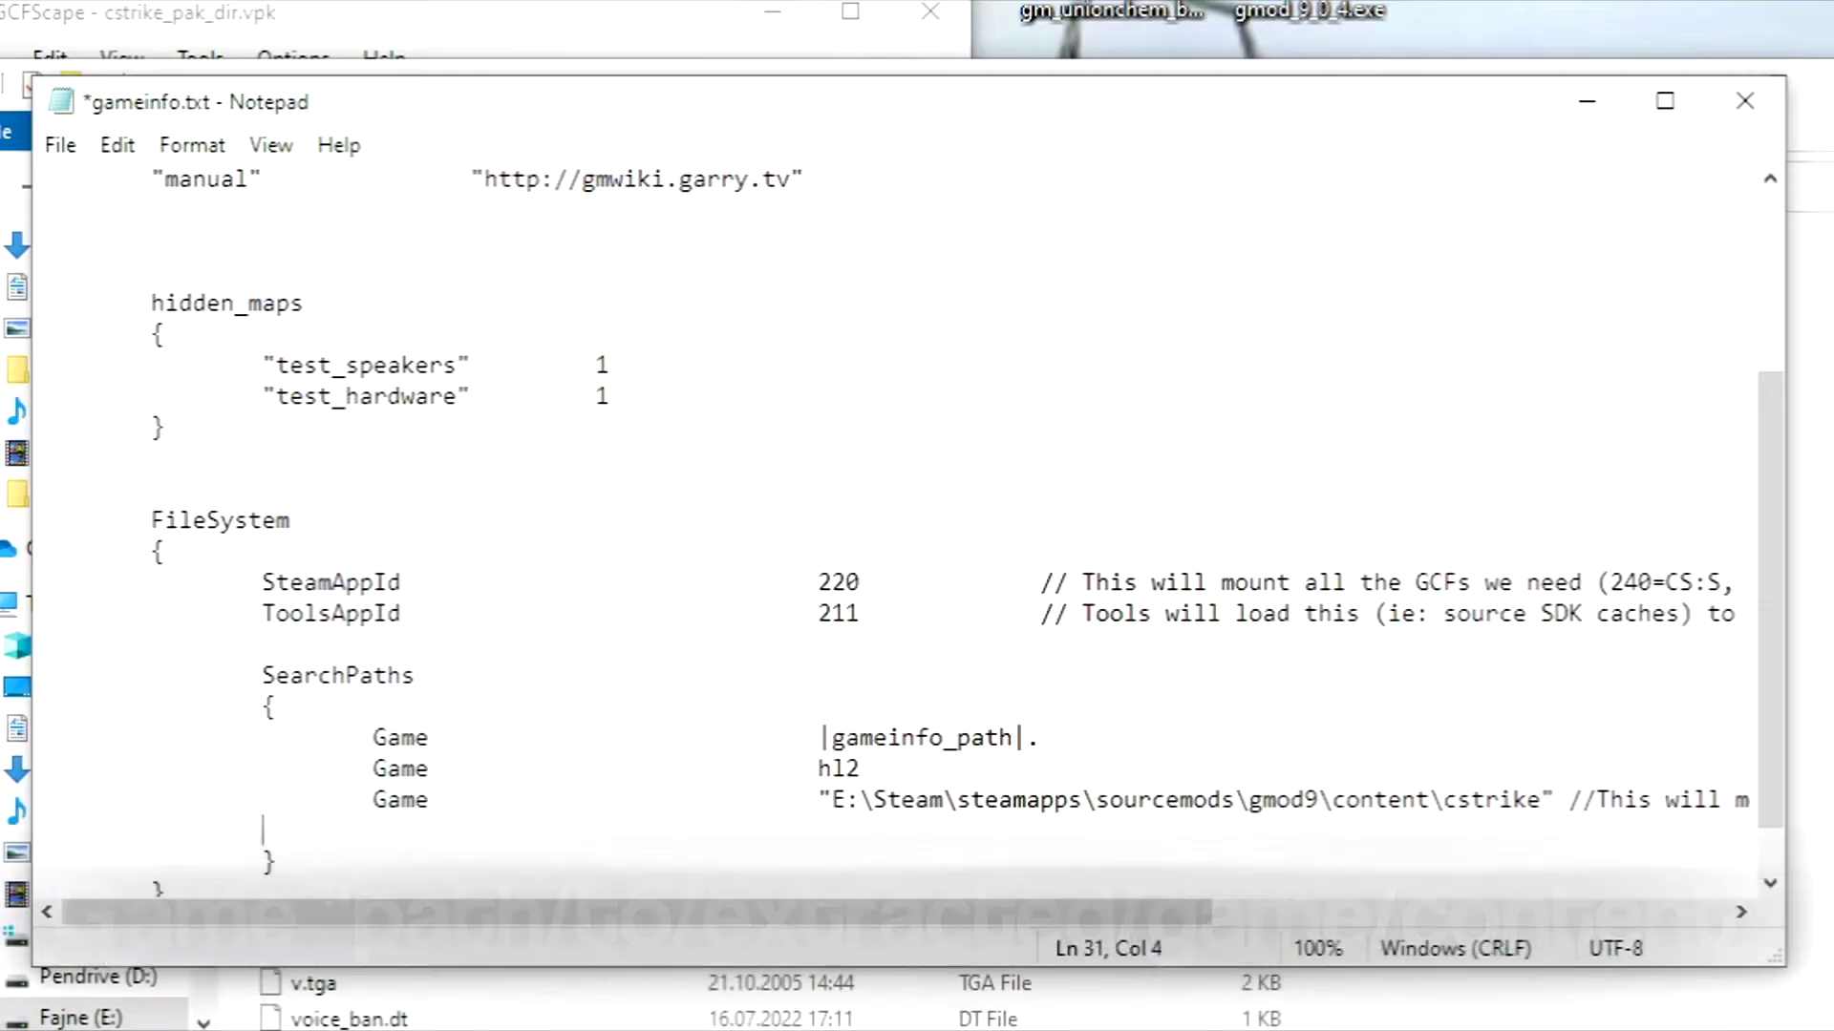
Step: Add a Game search path "E:\Steam\steamapps\sourcemods\gmod9\content\ep2" with a comment about mounting EP2 content, and close the saved gameinfo.txt
key("Down")
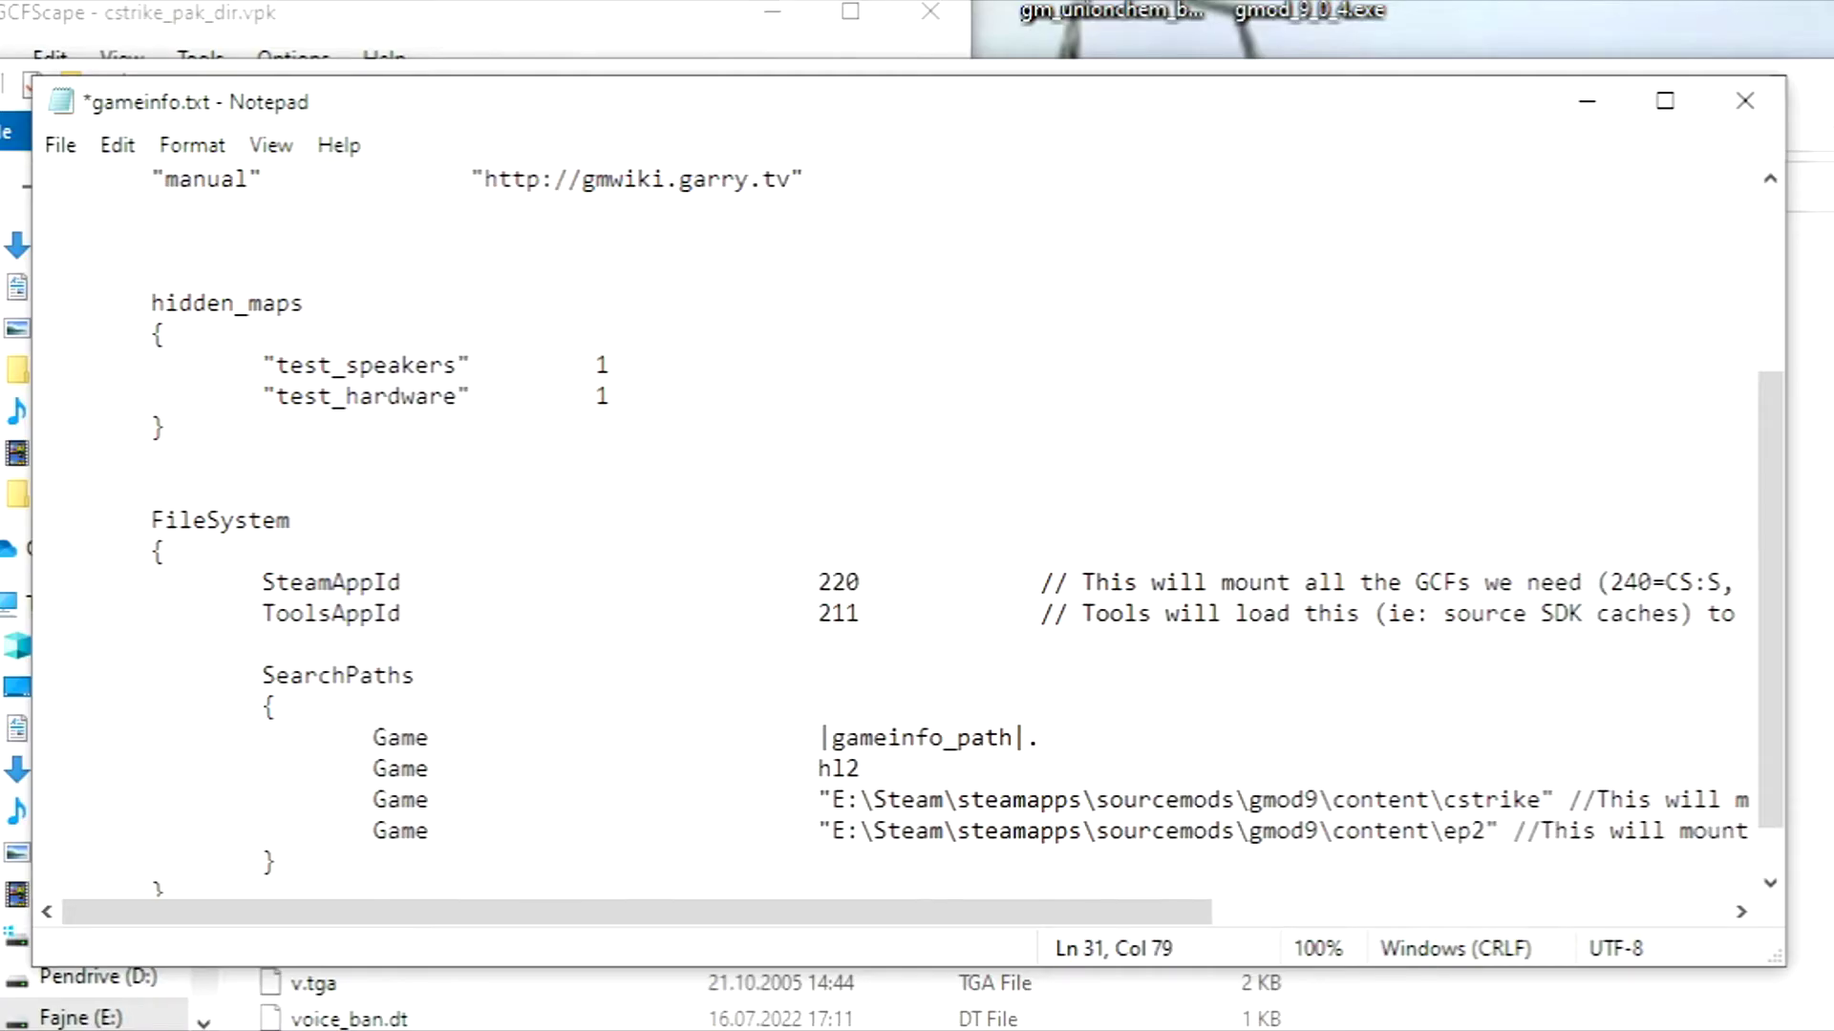
type("EP2 content")
left_click(1748, 105)
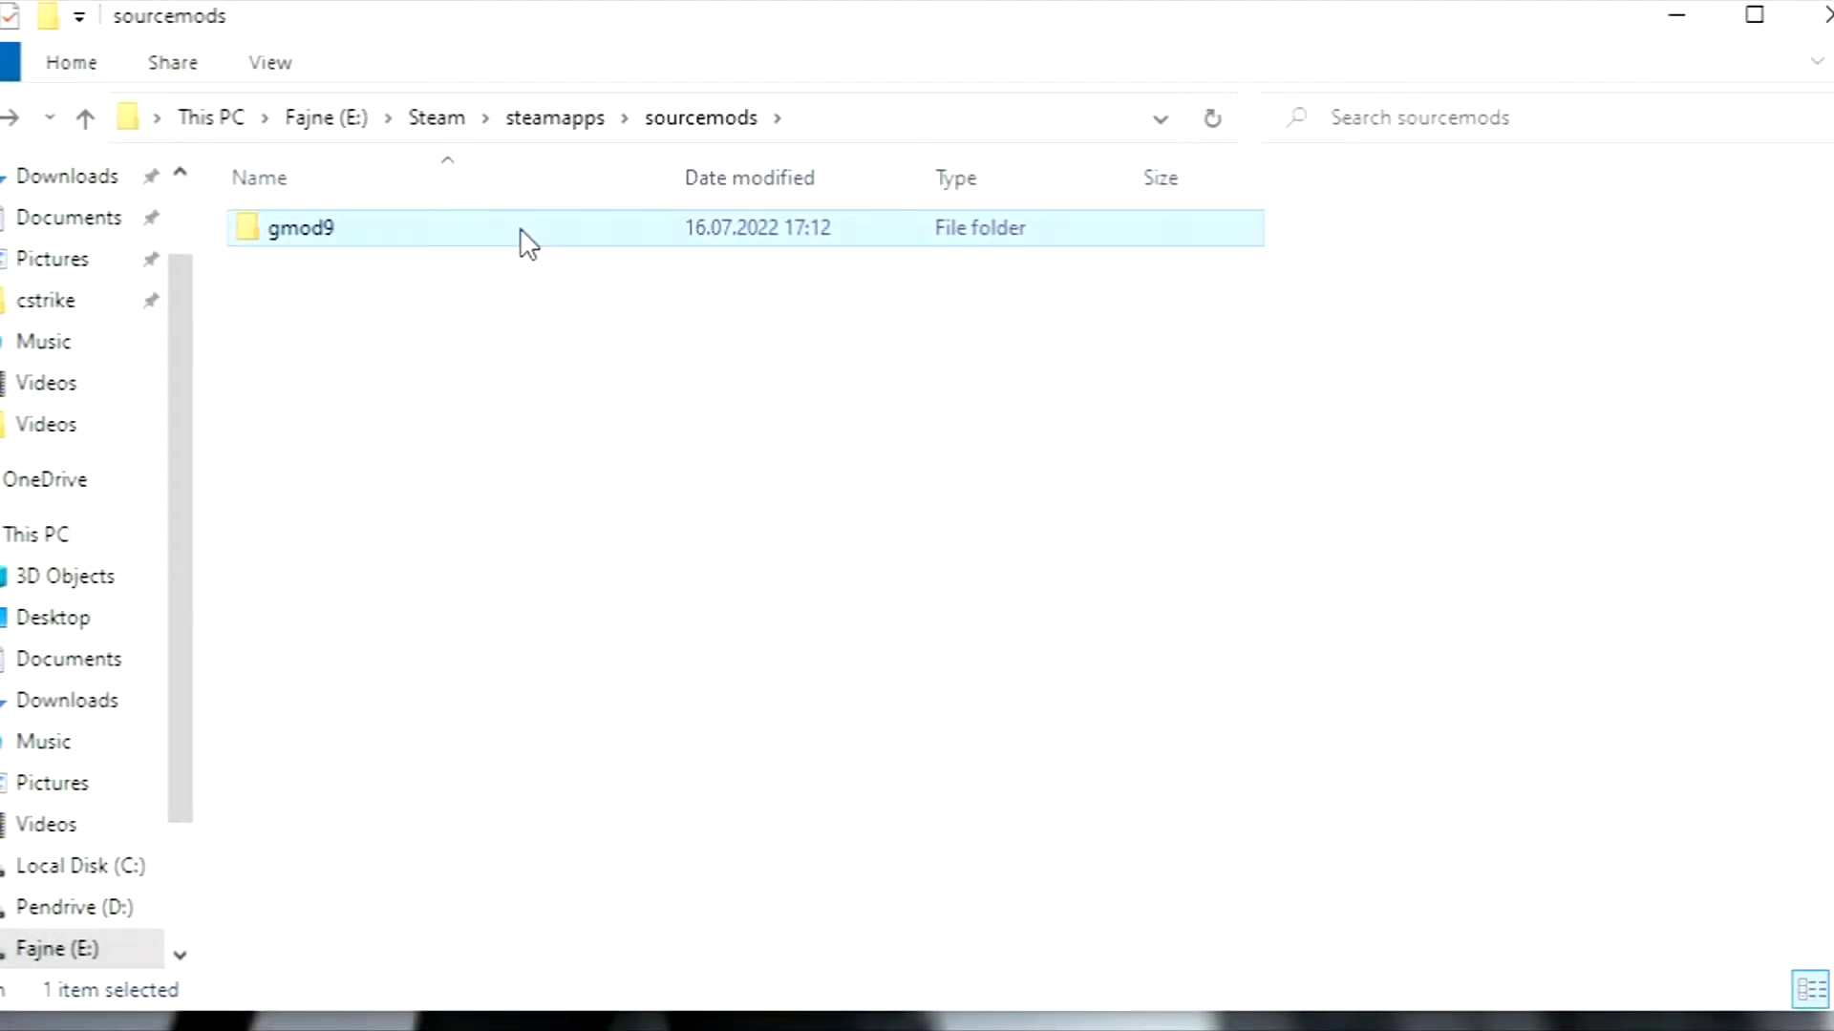
Step: Open the maps folder inside sourcemods\gmod9
double_click(521, 231)
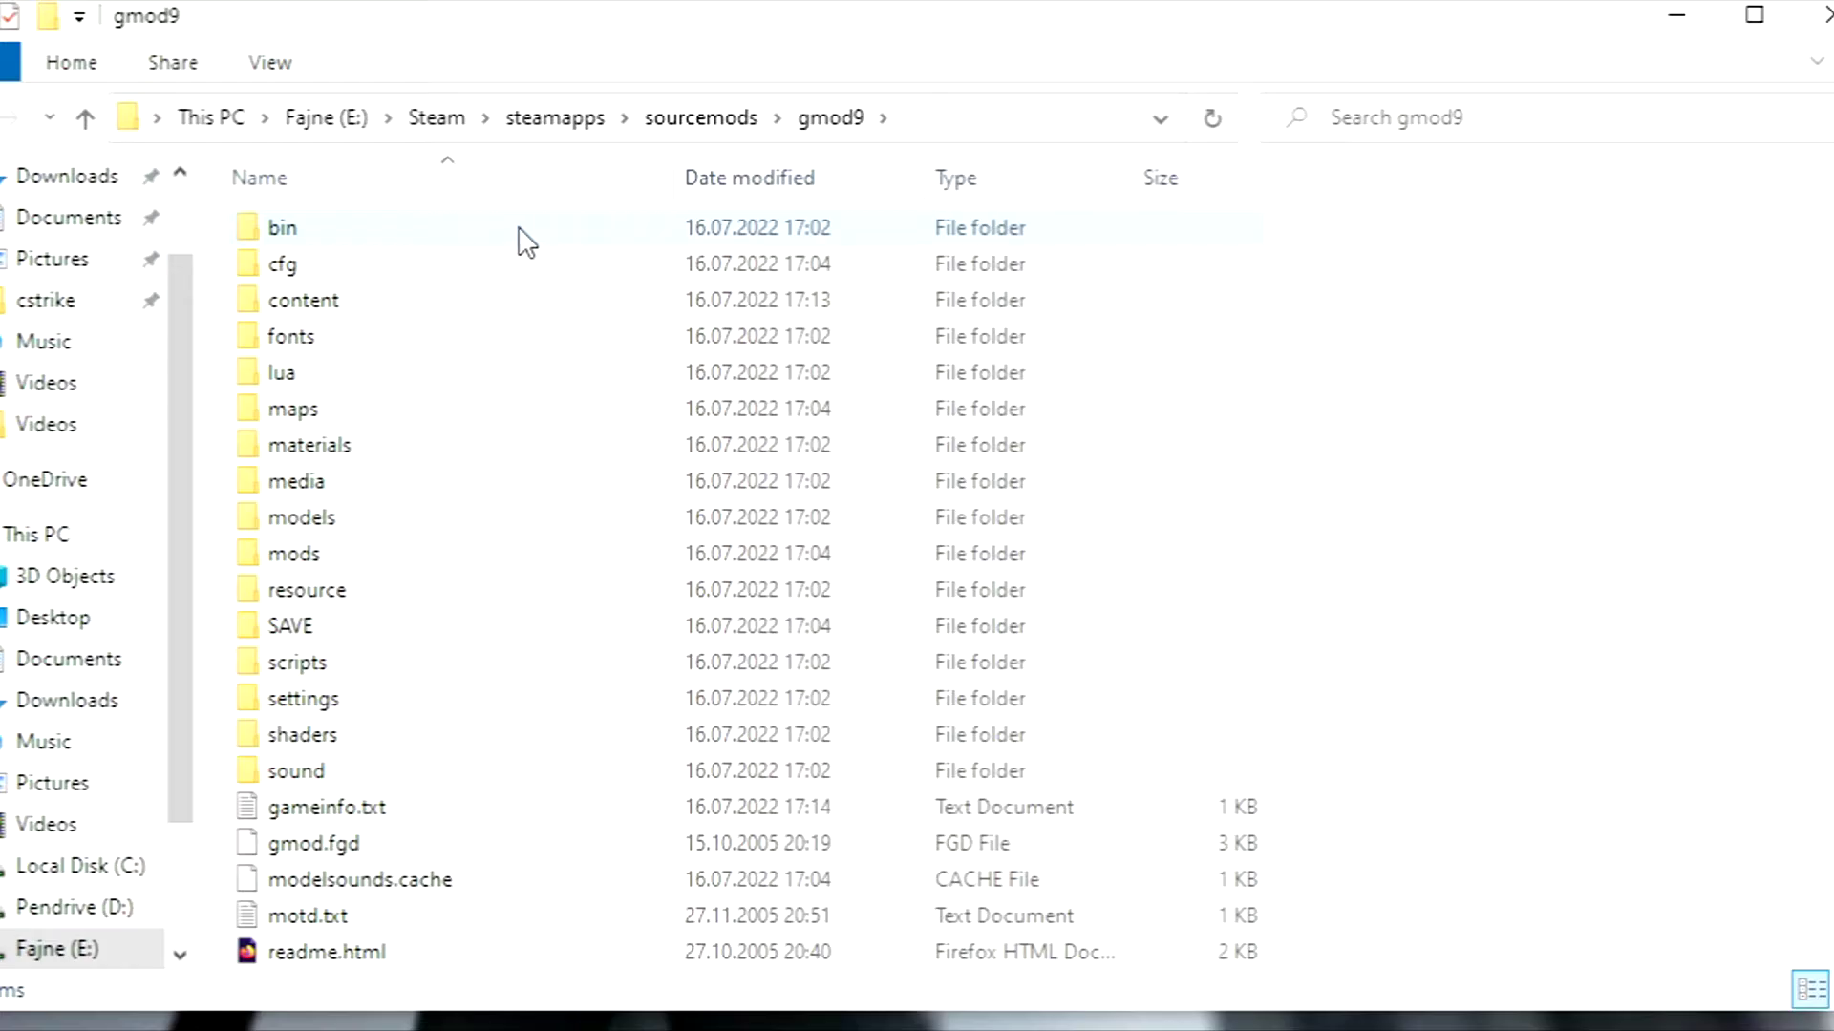
double_click(326, 417)
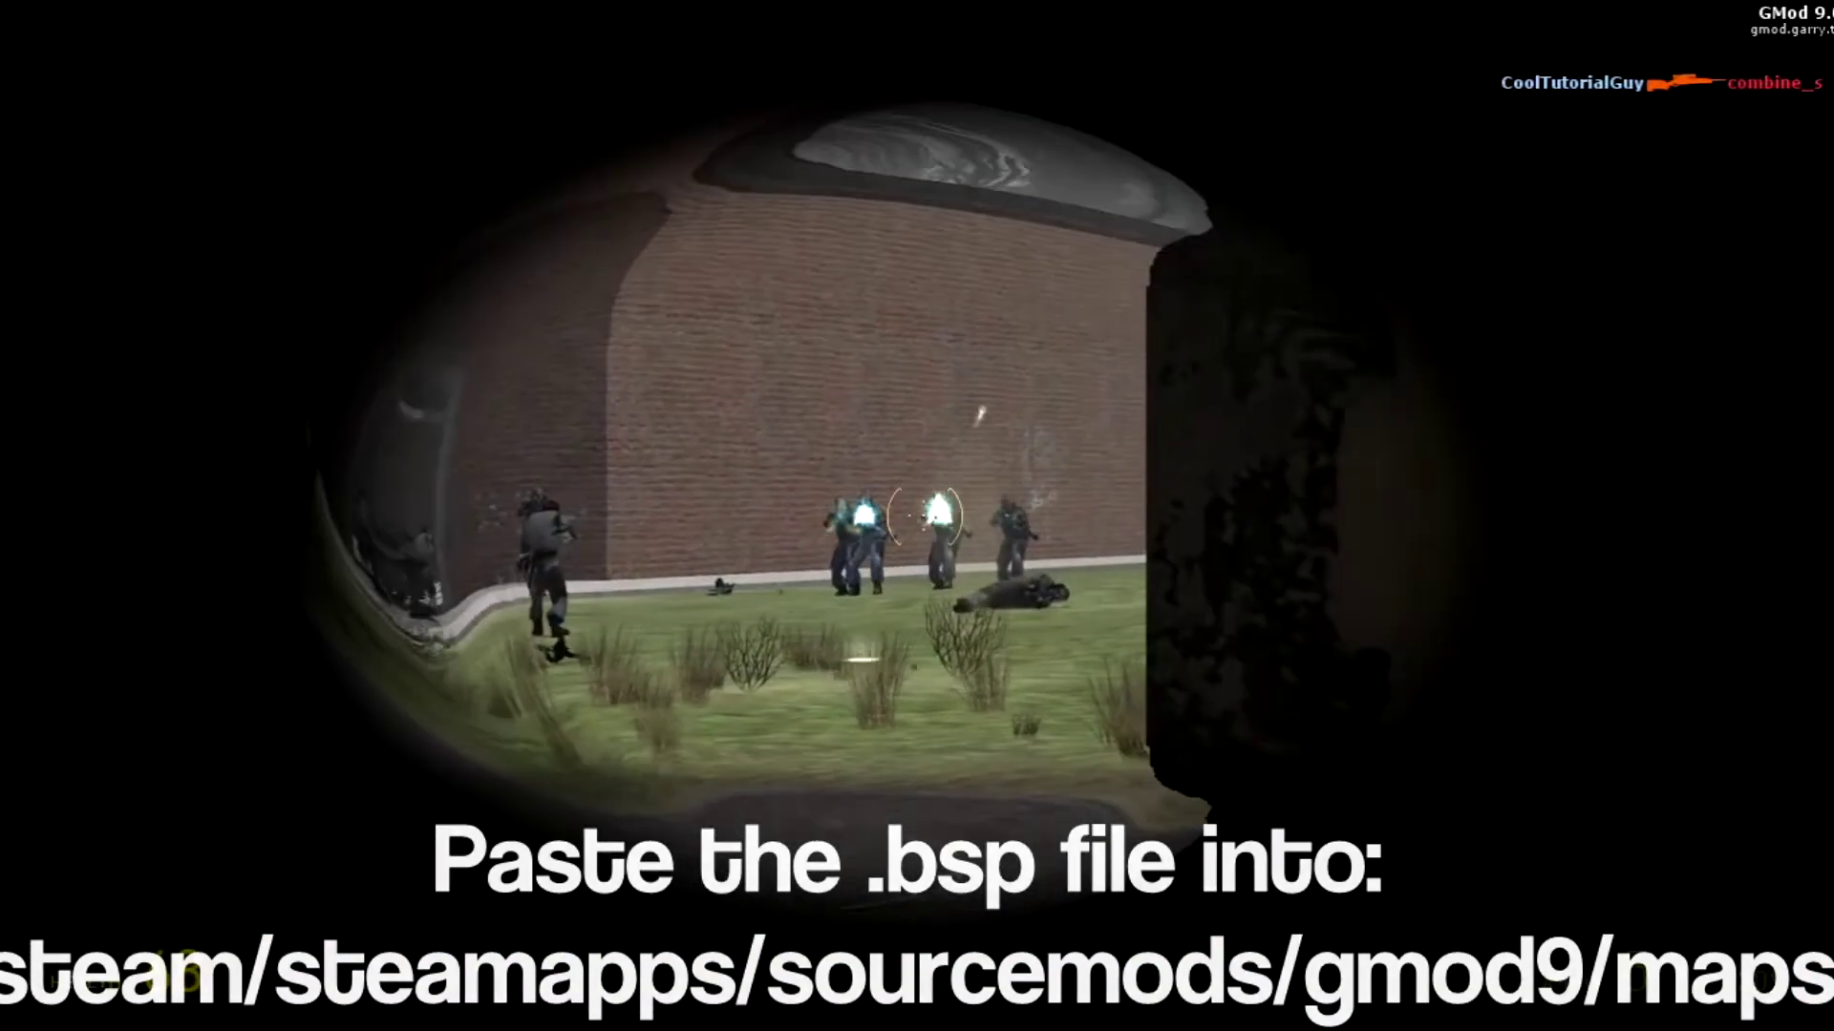
left_click(924, 516)
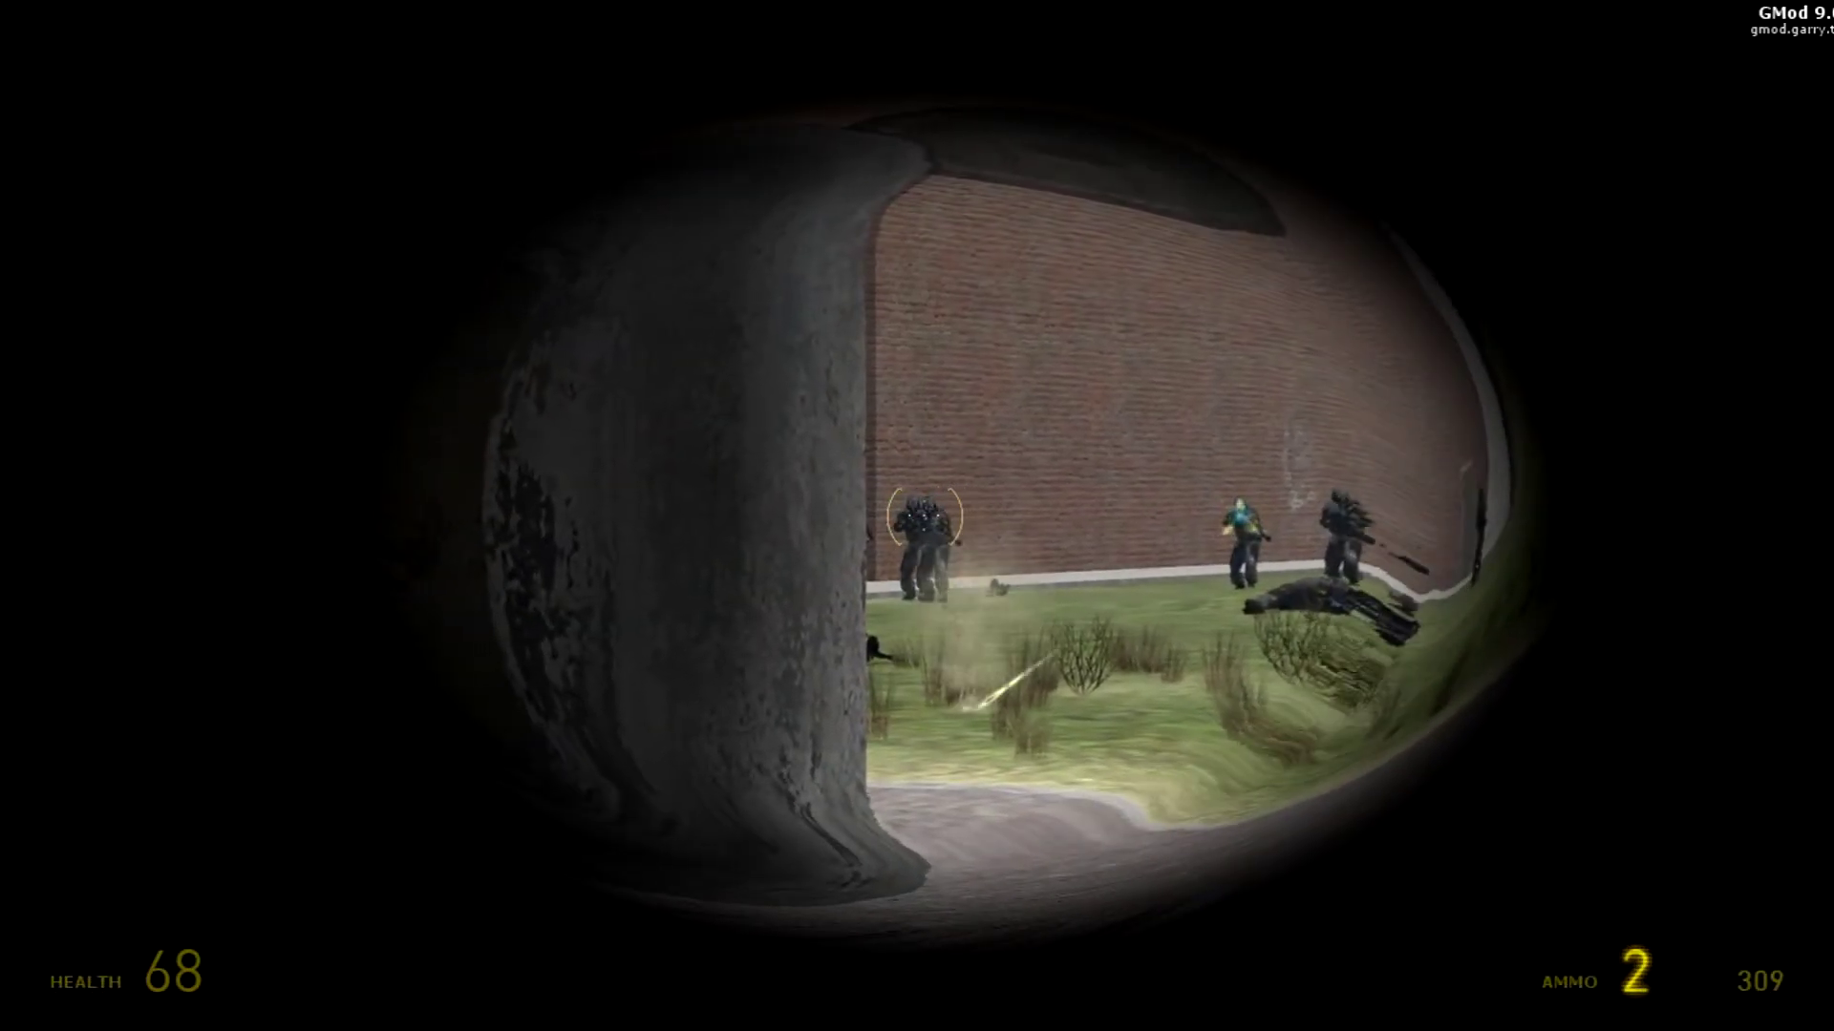
left_click(924, 515)
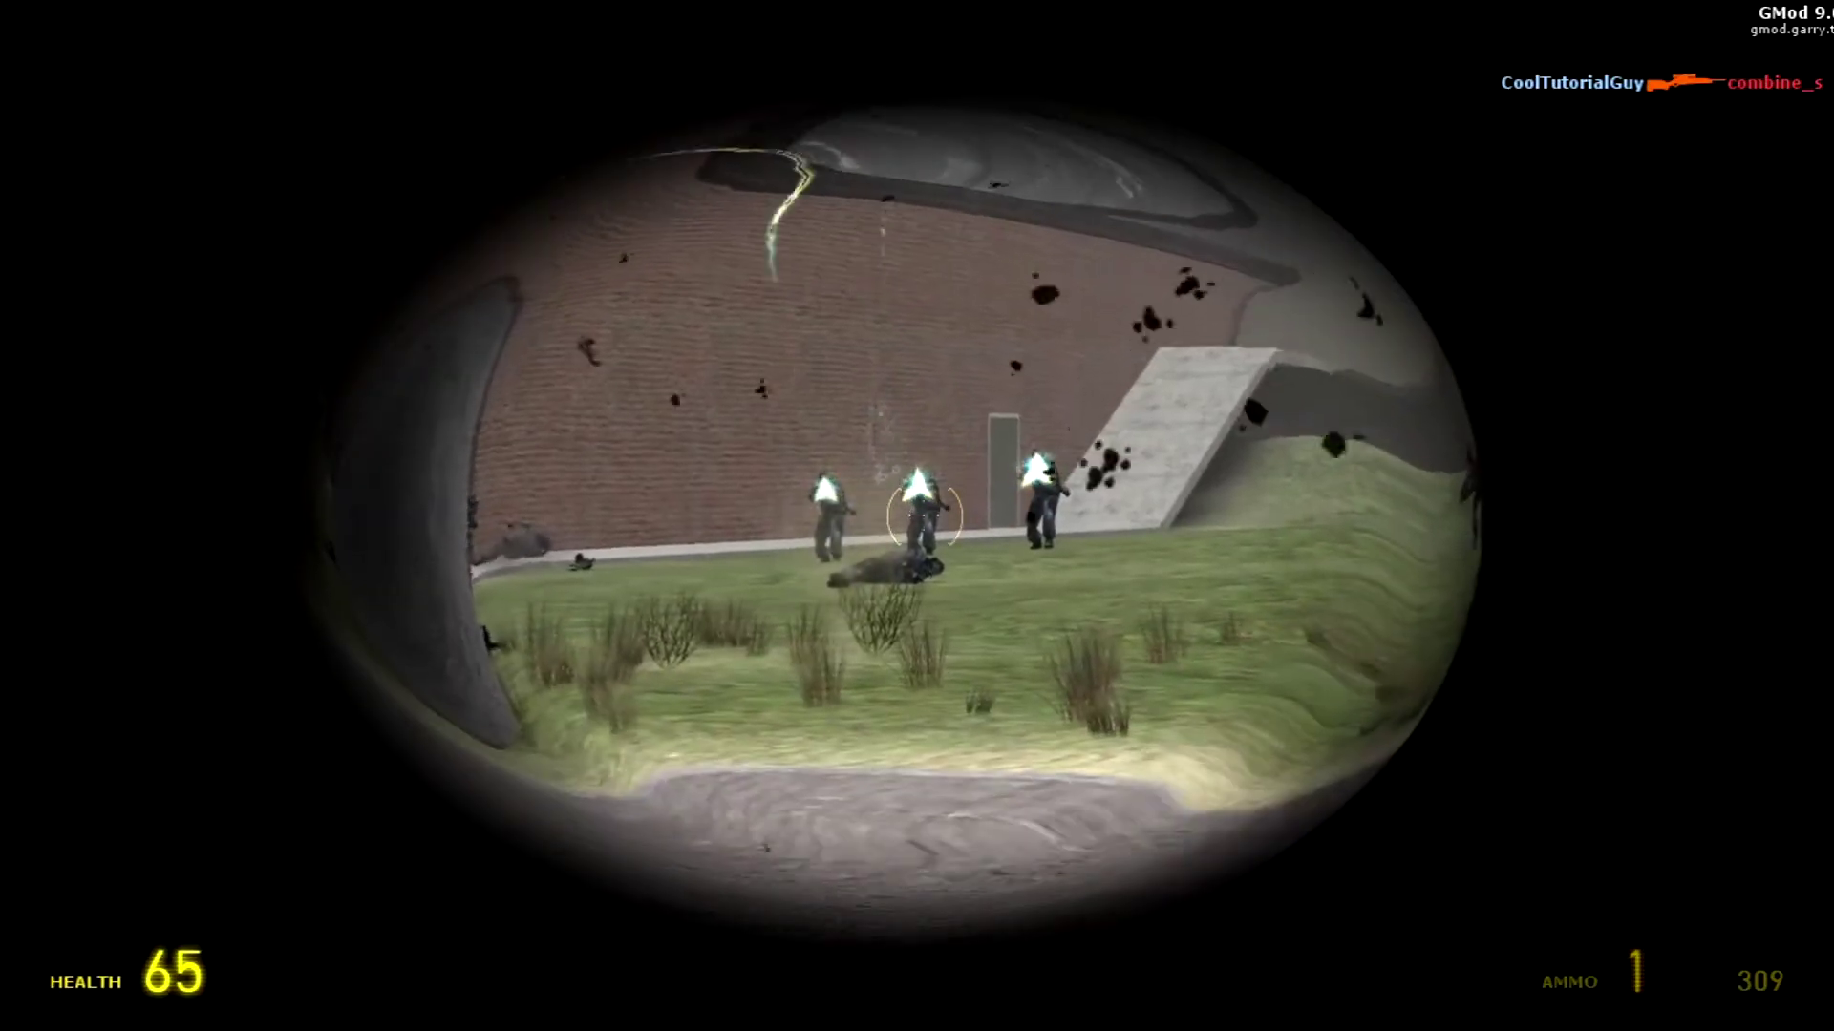
right_click(924, 515)
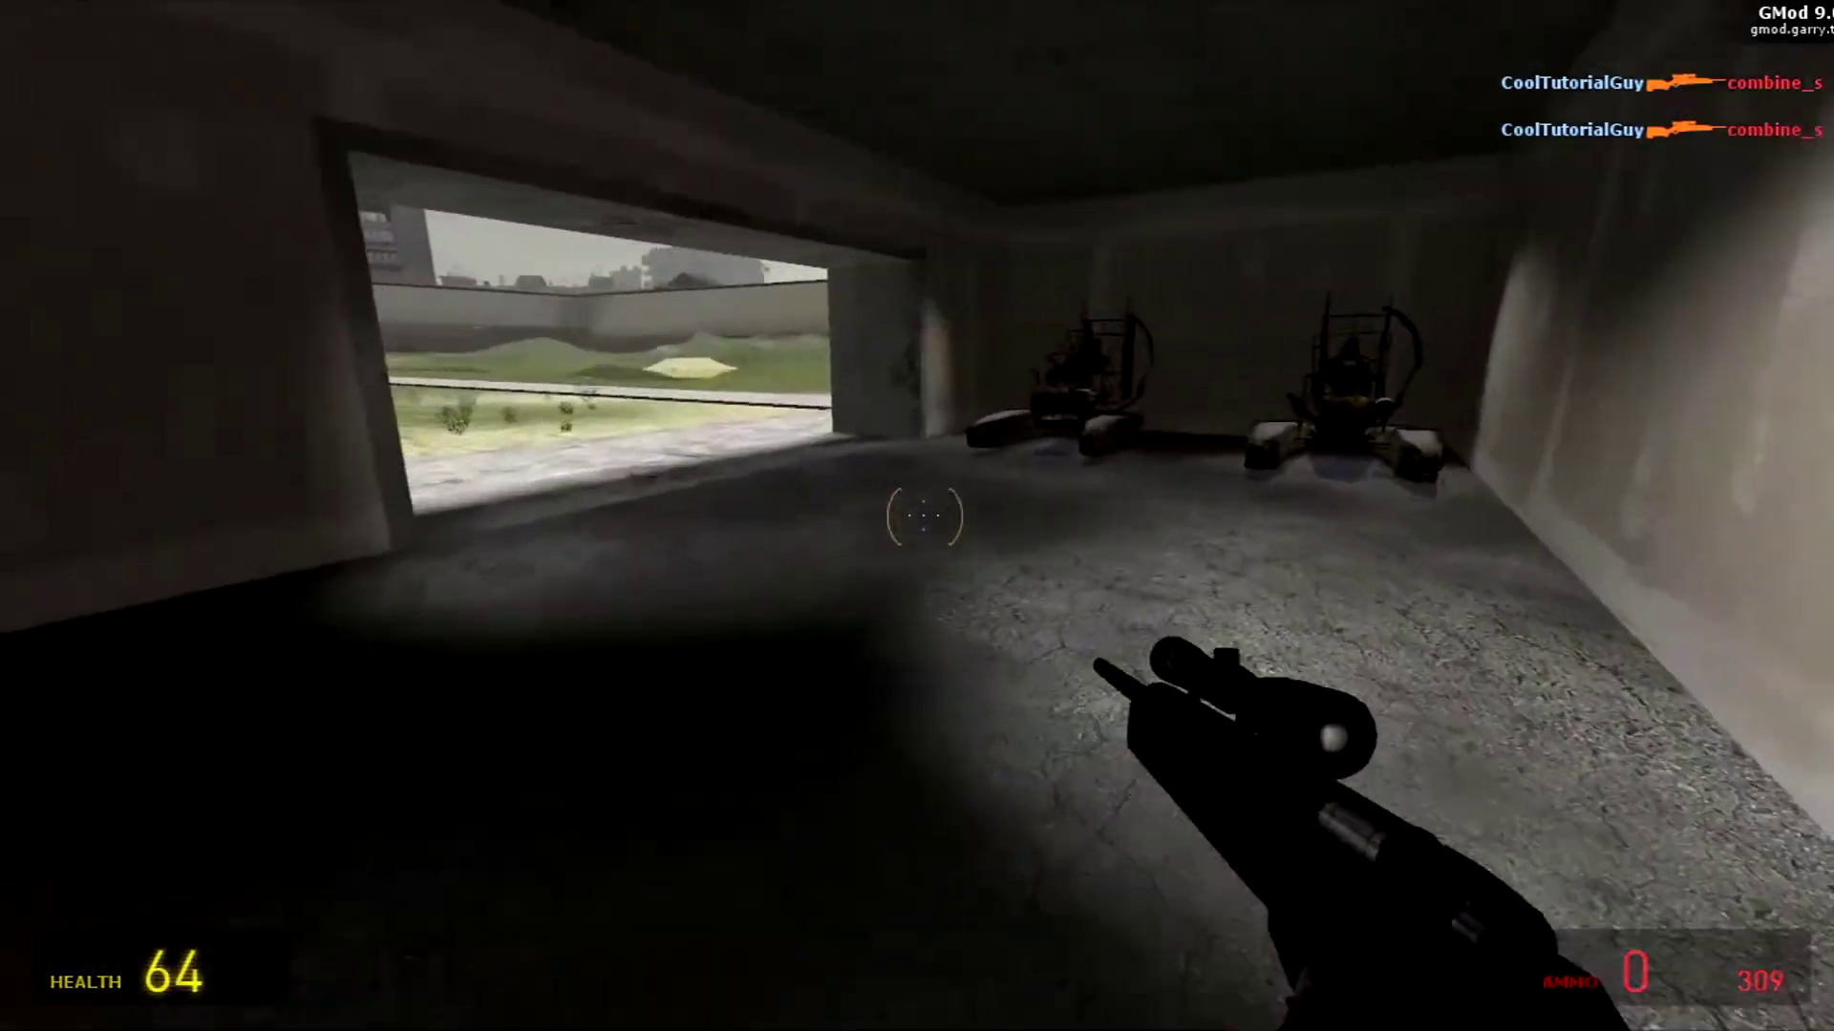
Step: Equip the FiveSeven from the Counter-Strike group of SWEP weapons in Garry's Mod's spawn menu
key("q")
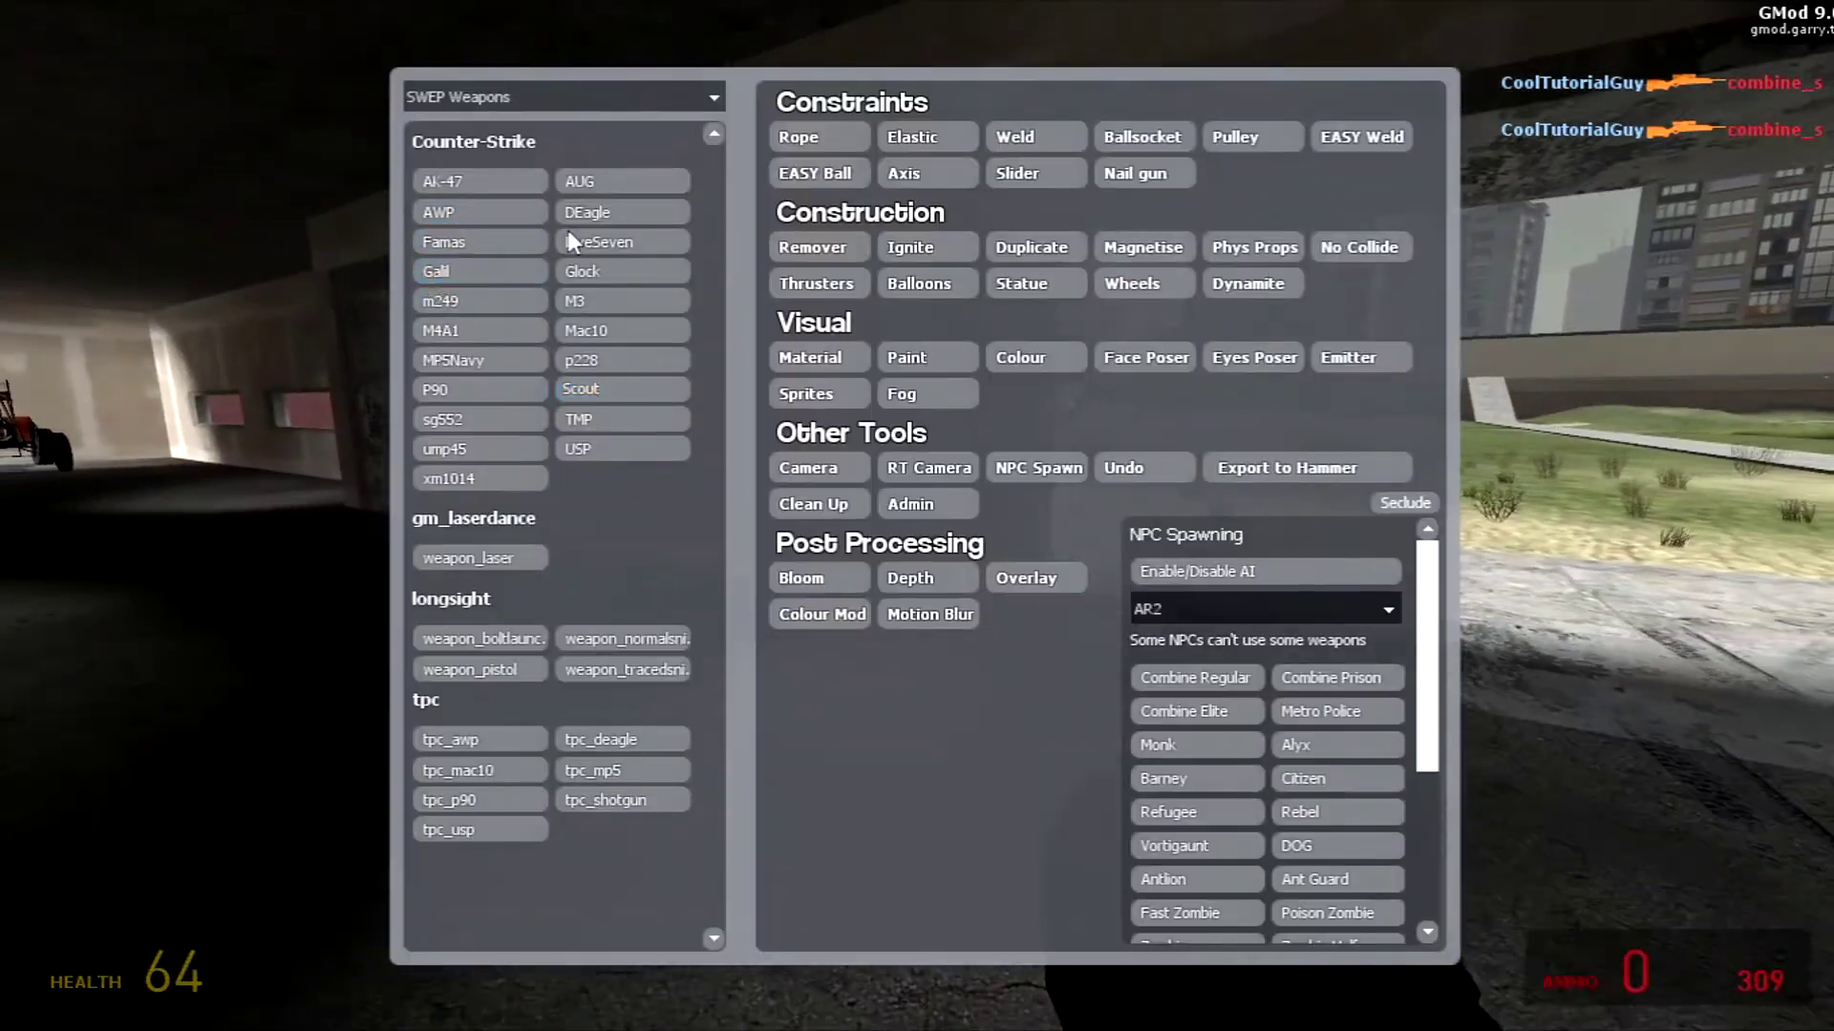
key("r")
key("q")
left_click(581, 237)
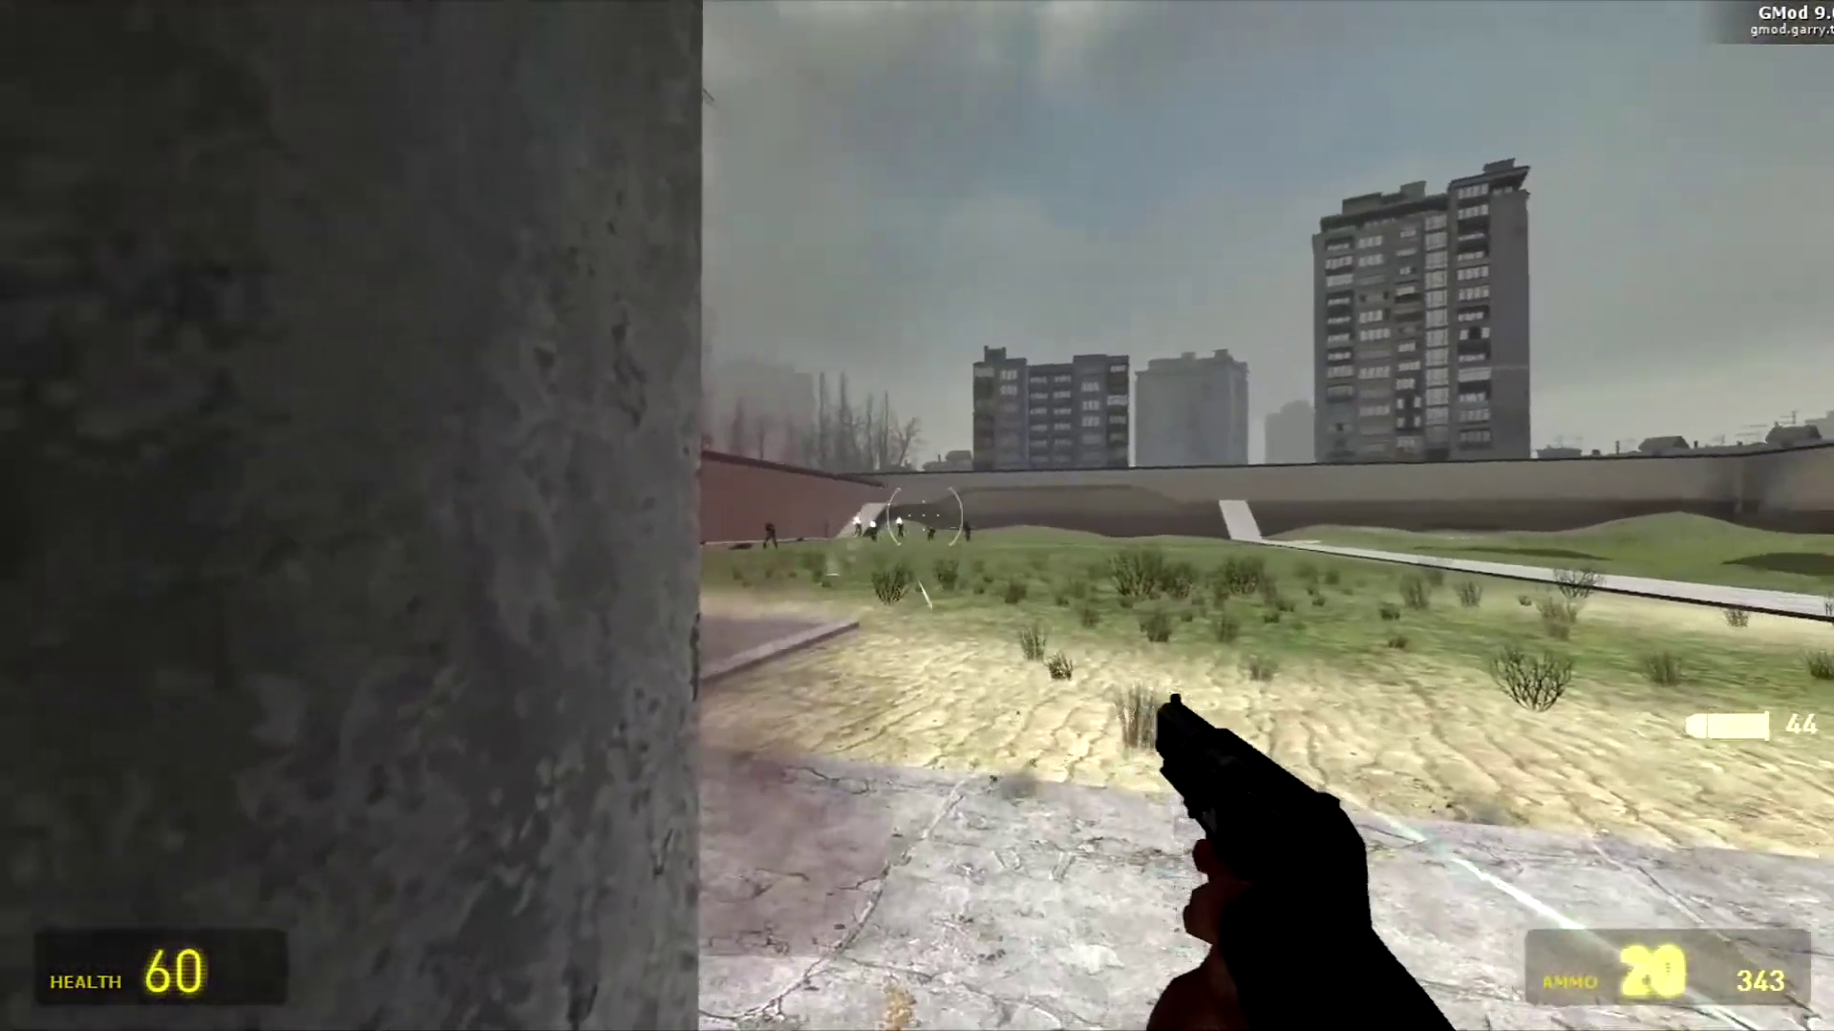
Step: Fire the FiveSeven from the doorway at the distant soldiers across the grass field
left_click(923, 515)
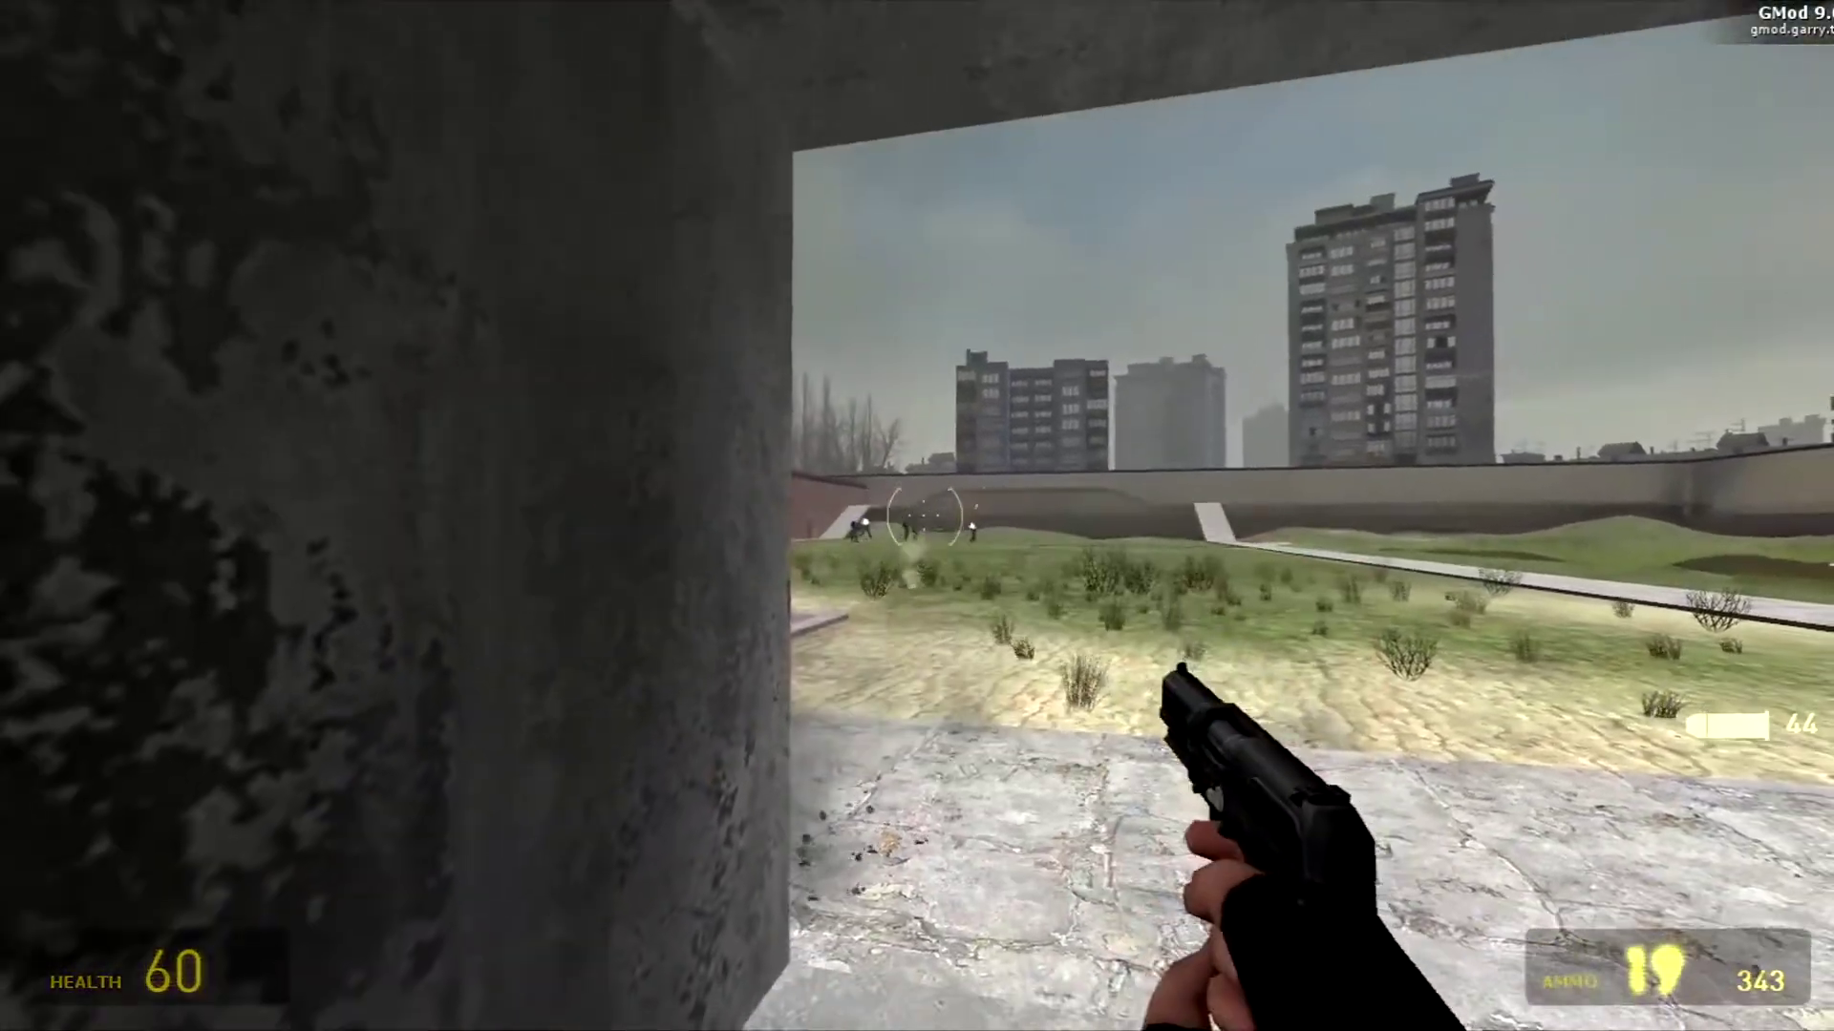
left_click(923, 515)
left_click(924, 515)
left_click(923, 516)
left_click(924, 516)
Step: Equip the AK-47 from the Counter-Strike group of SWEP weapons and walk out of the dark building
key("q")
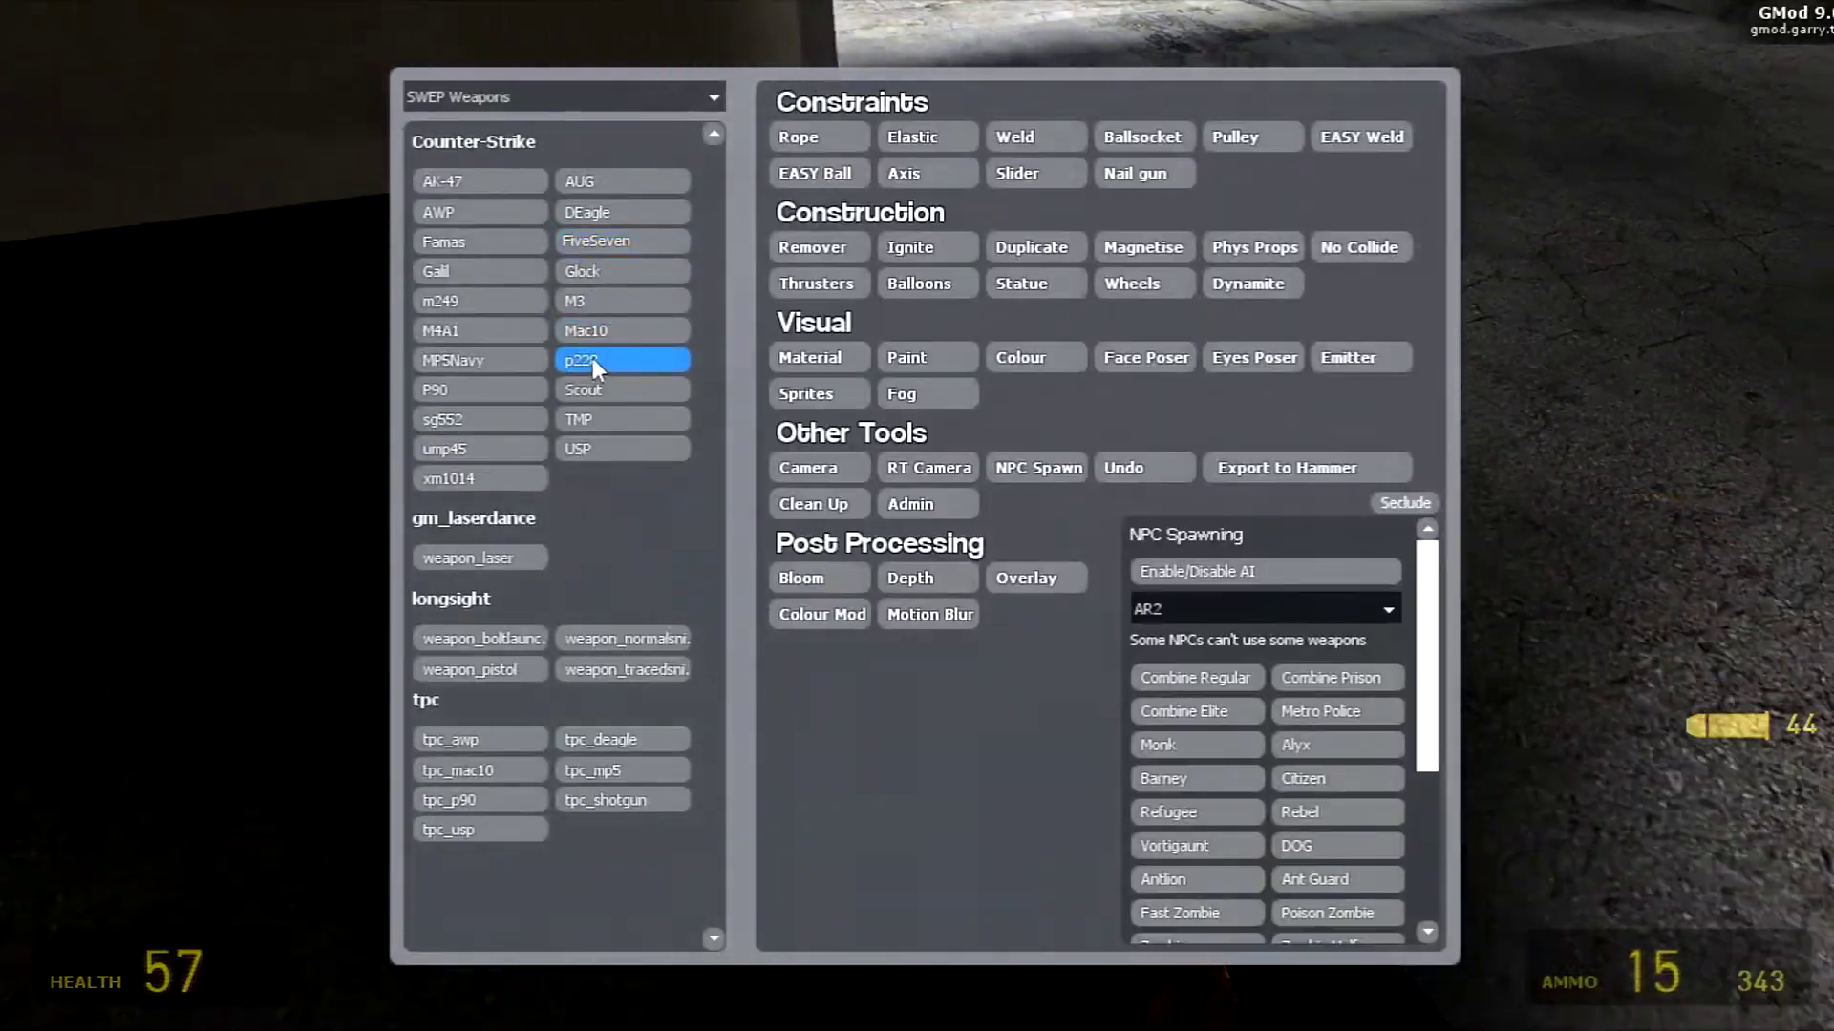
left_click(432, 180)
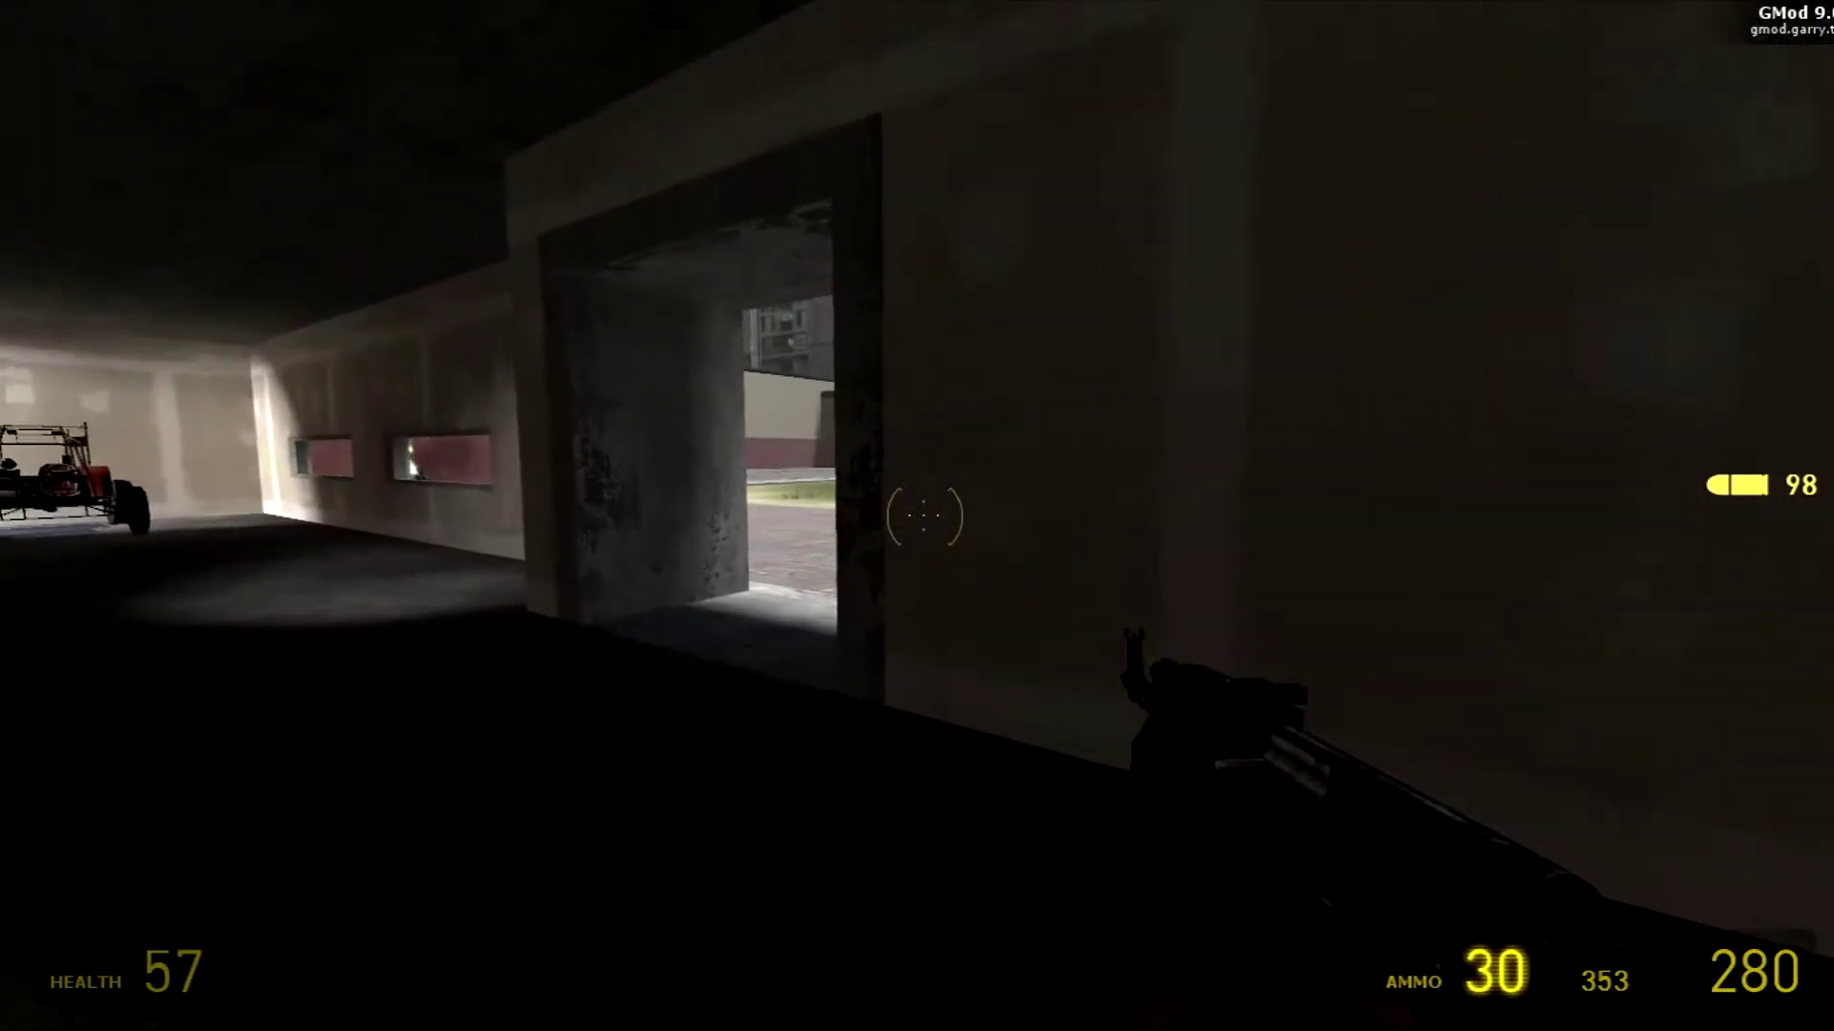
key("w")
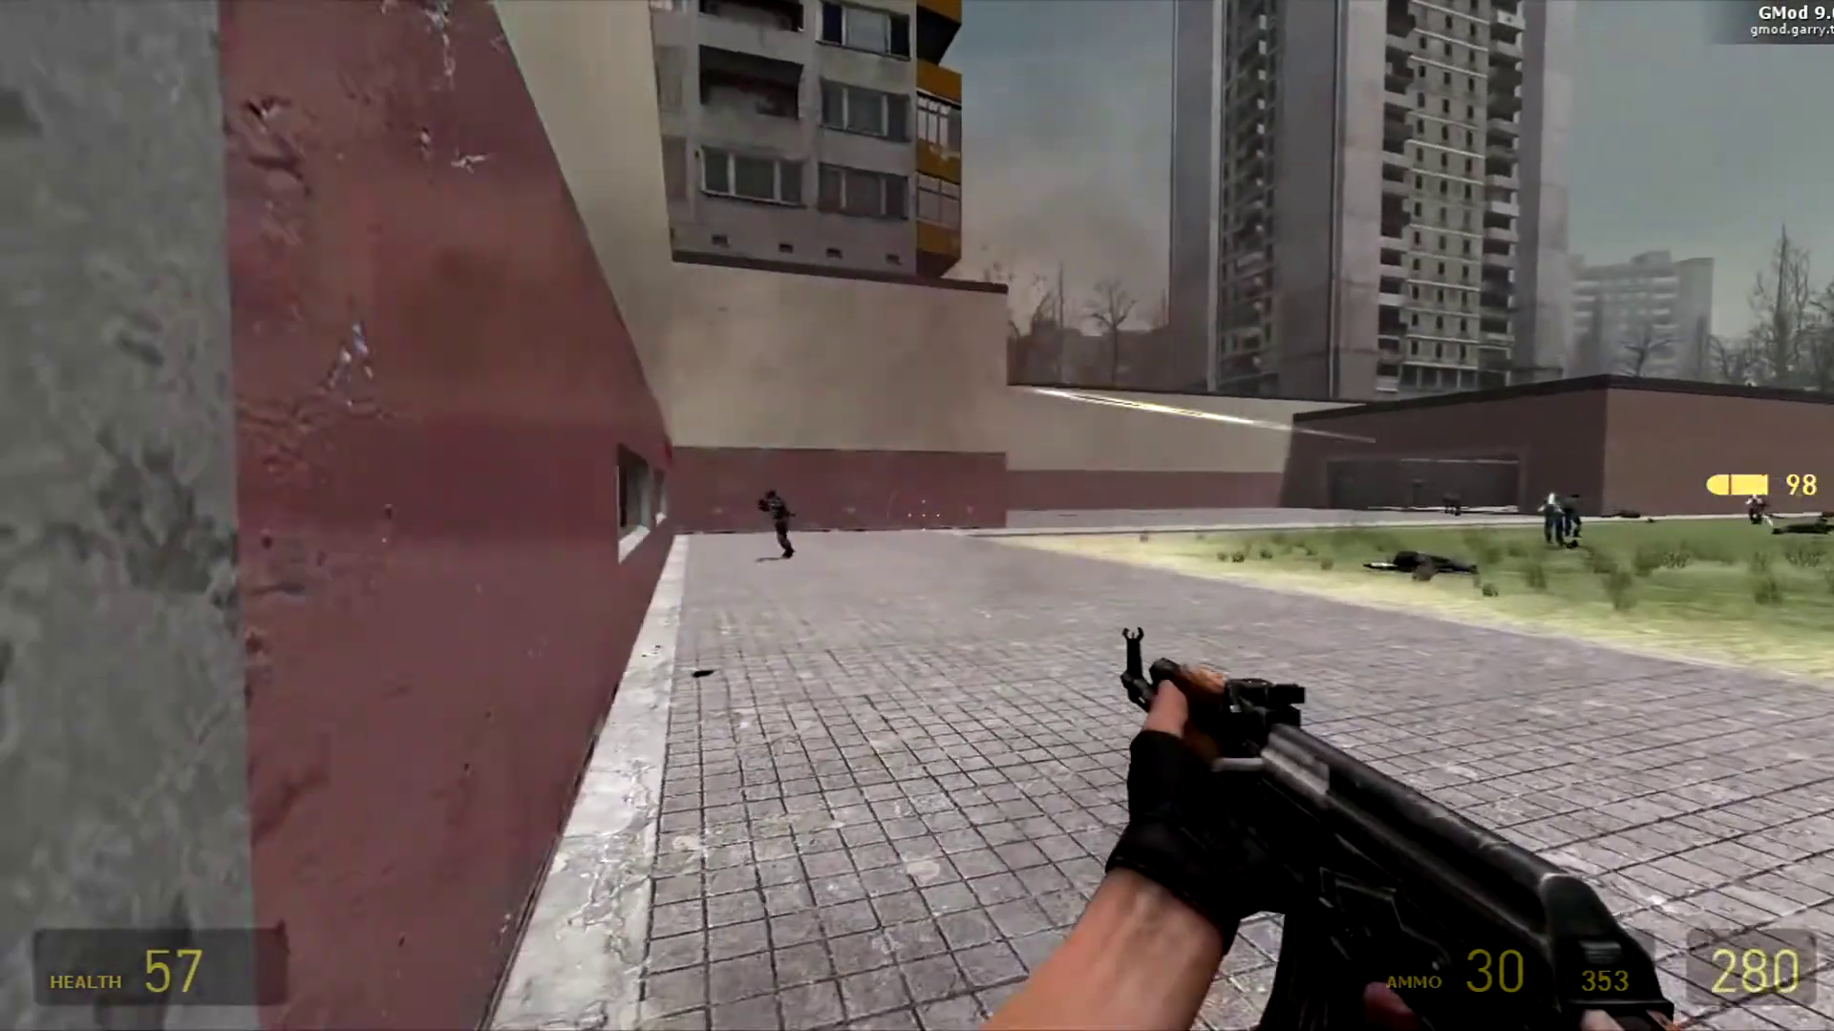
Step: Fire the AK-47 in bursts at the Combine soldiers along the red wall and in the grass field
left_click(924, 515)
left_click(924, 516)
left_click(924, 516)
left_click(923, 516)
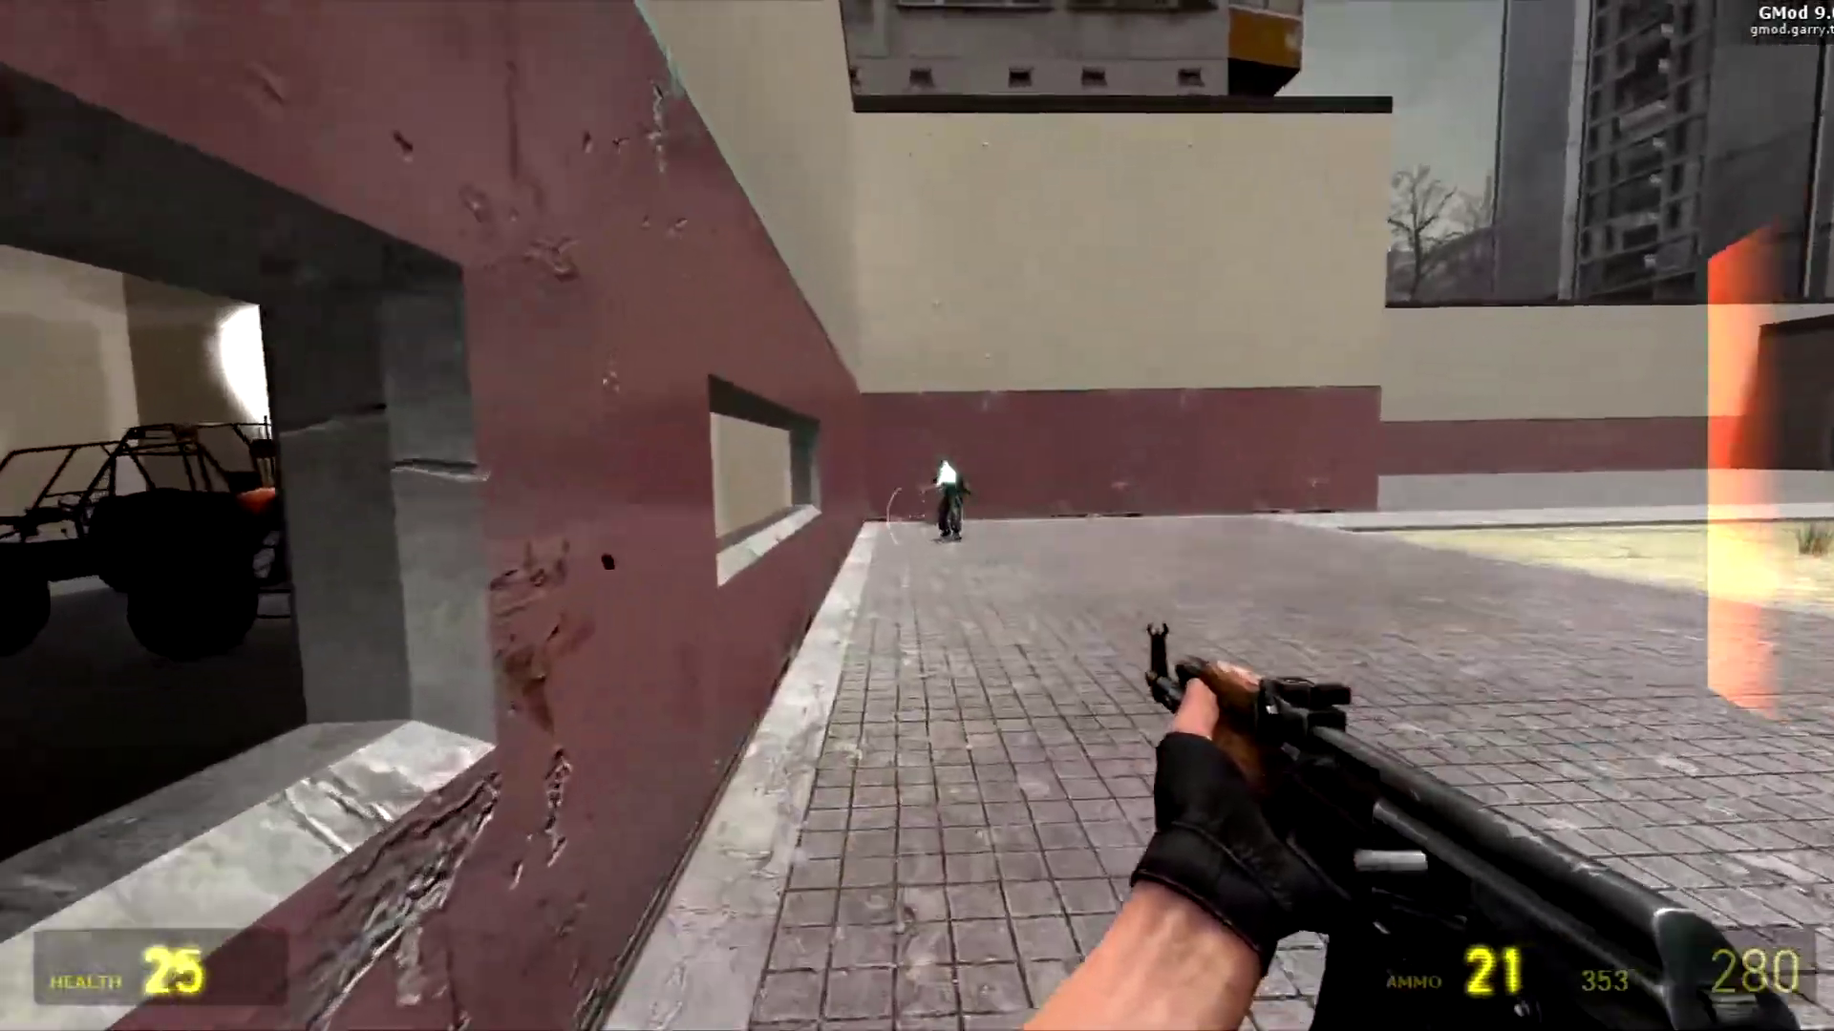
left_click(924, 516)
left_click(923, 516)
left_click(924, 515)
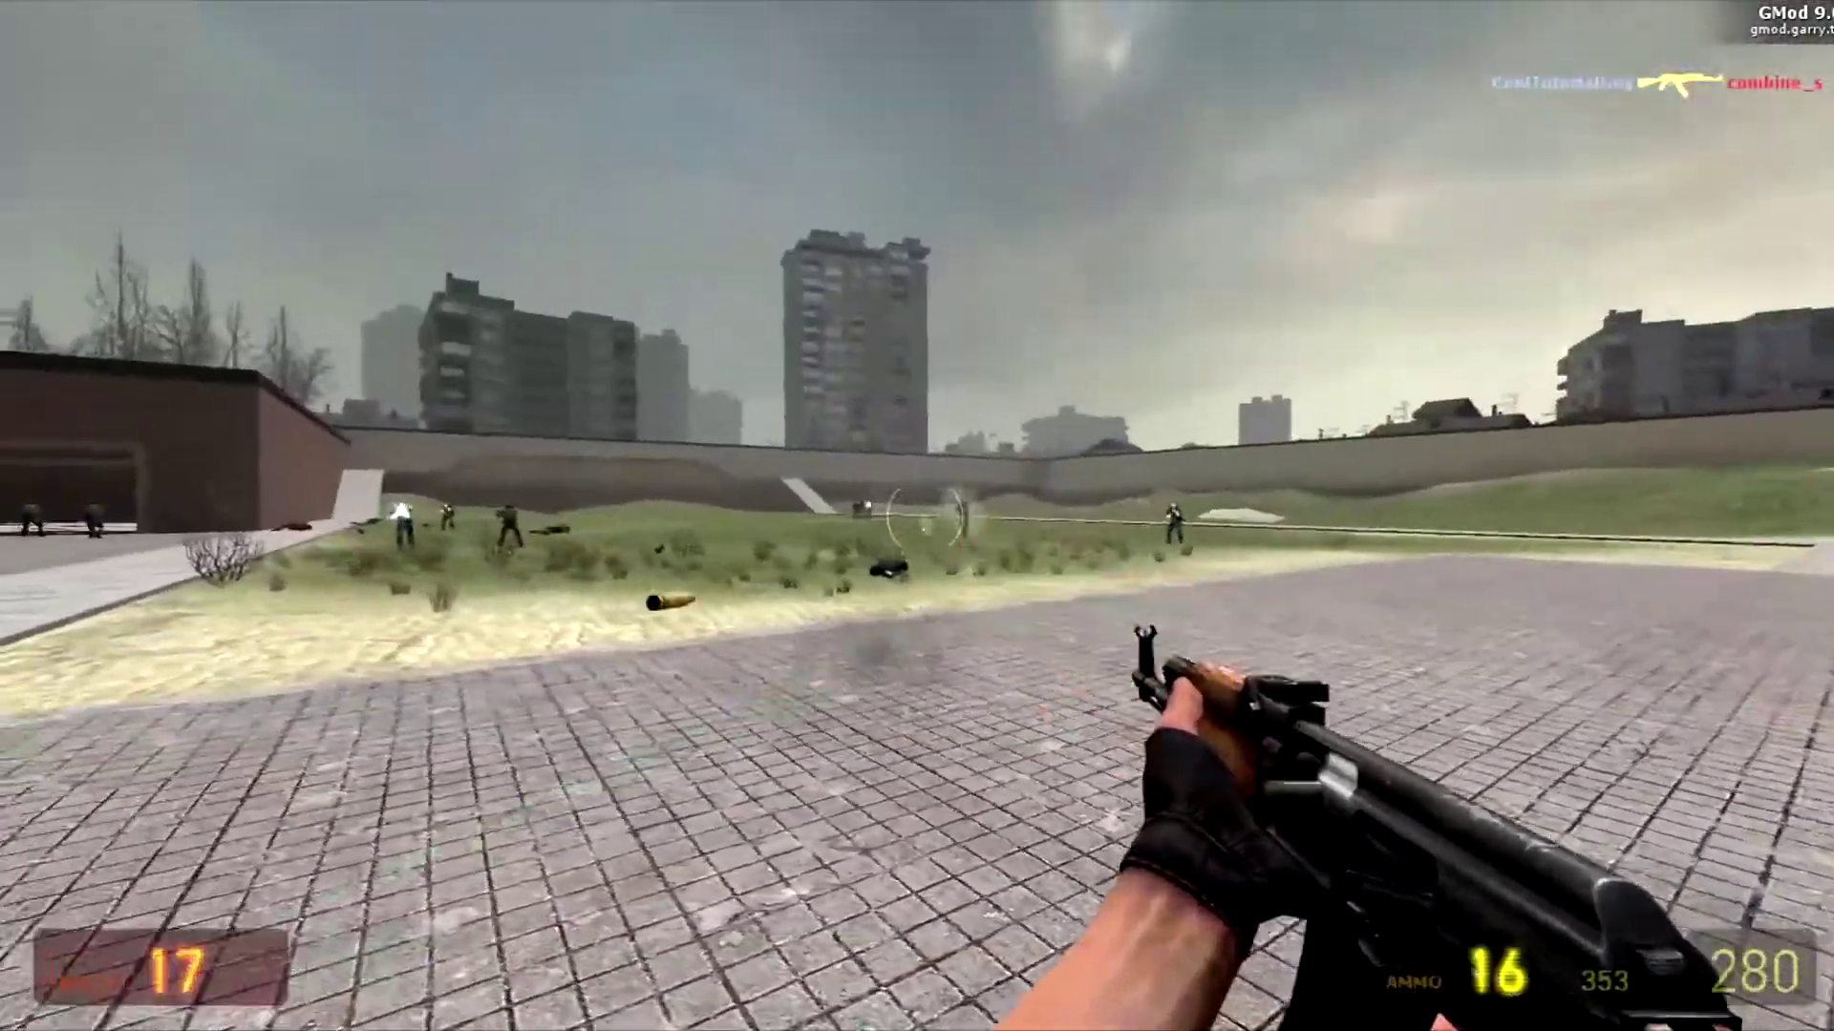
left_click(924, 516)
left_click(924, 516)
left_click(924, 516)
left_click(923, 515)
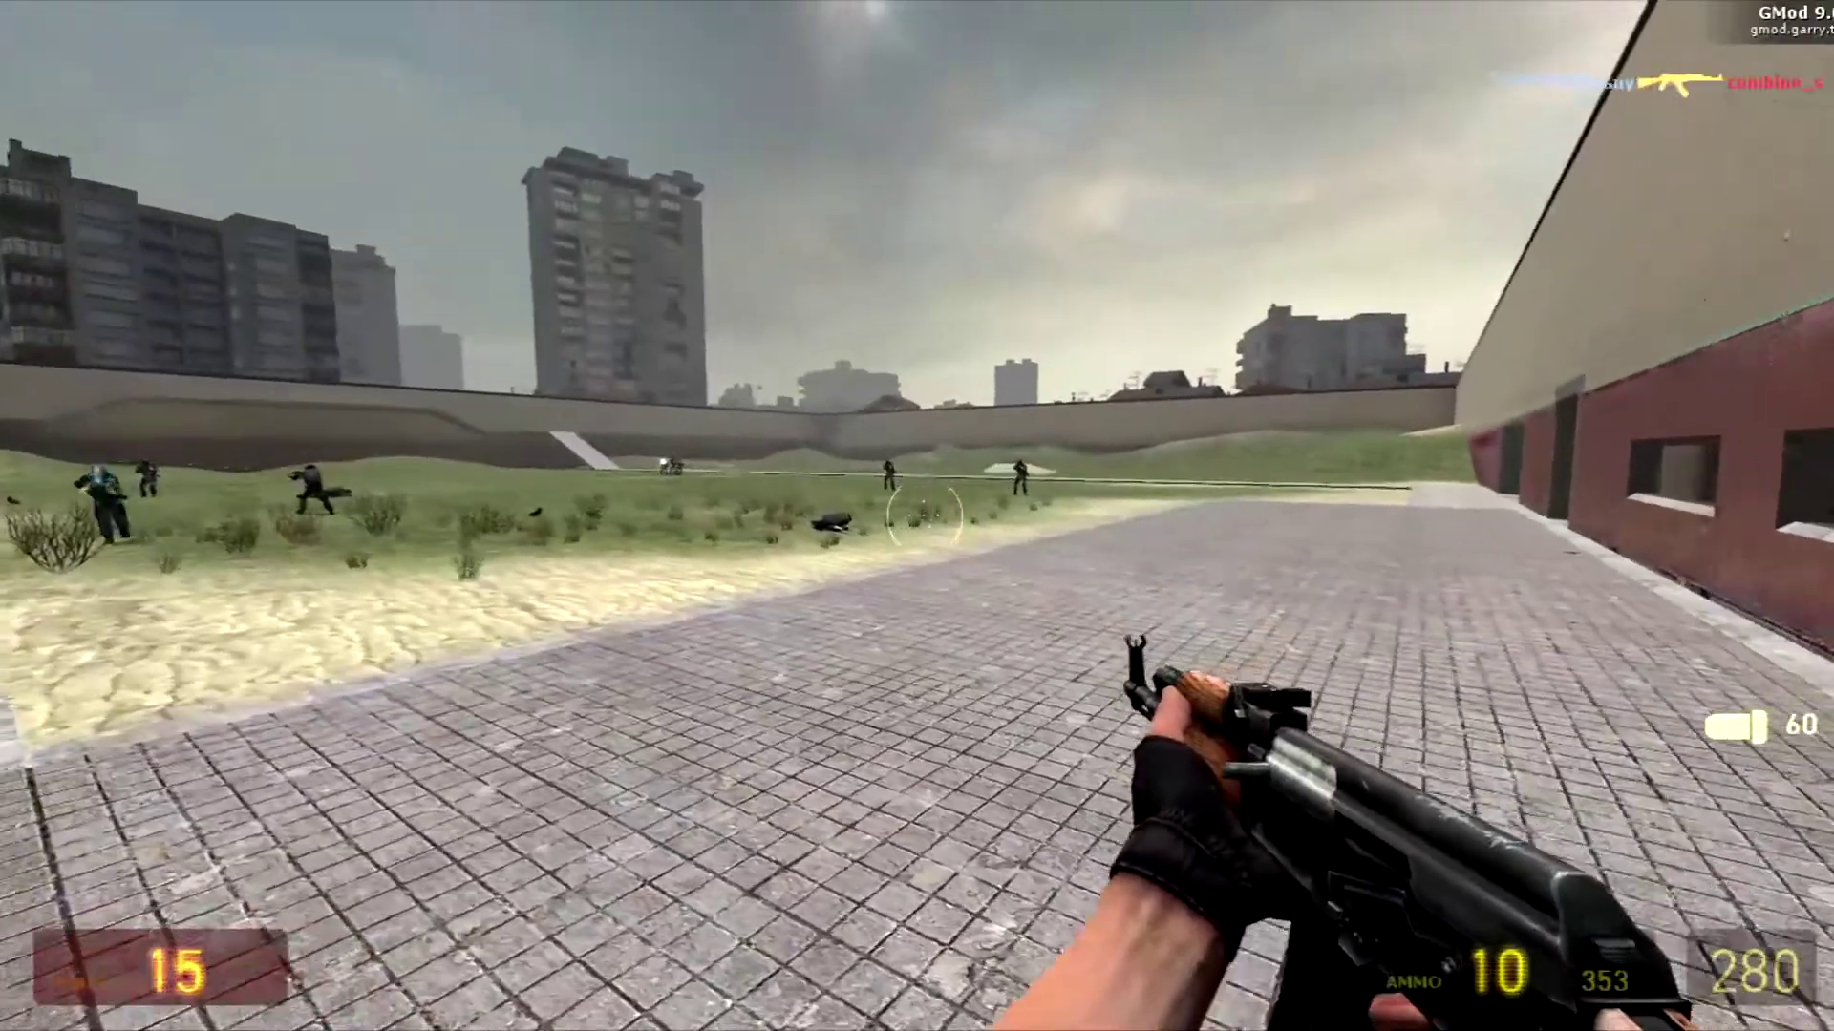
left_click(924, 515)
left_click(924, 516)
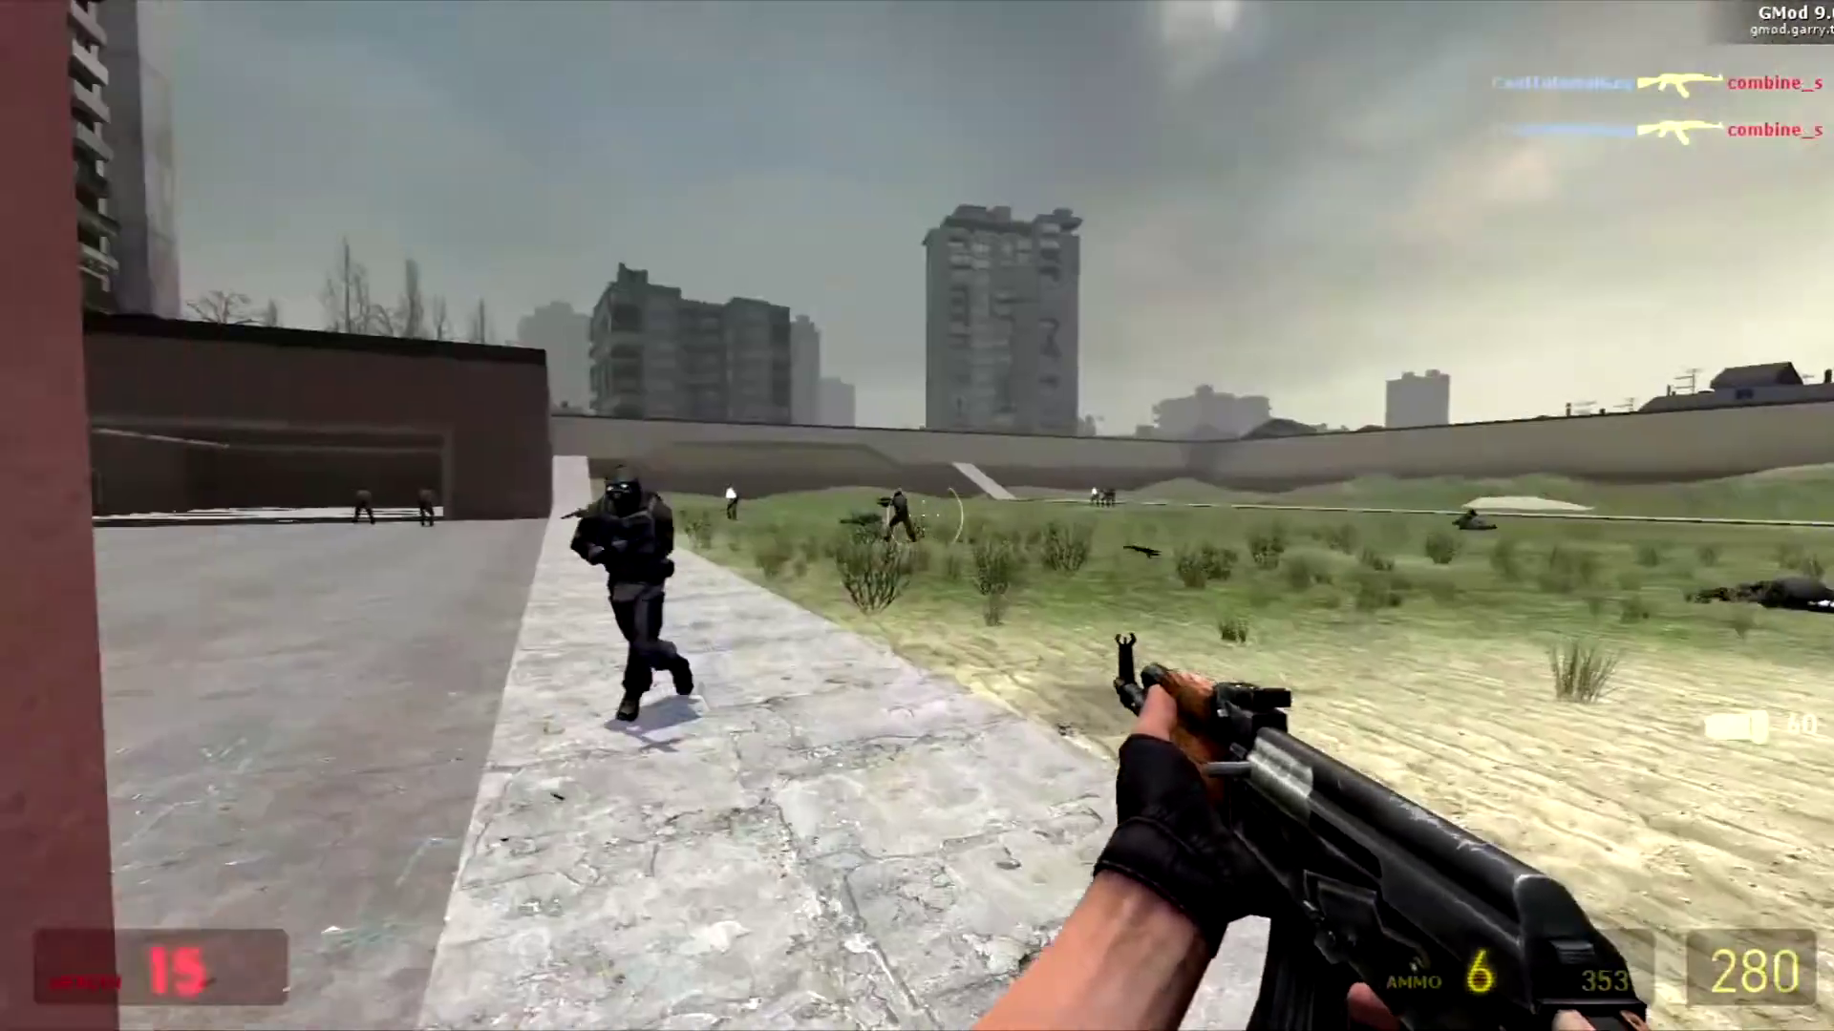
left_click(923, 515)
left_click(924, 516)
Step: Equip the m249 and shoot through the open window at the zombies gathered near the guard rail
key("q")
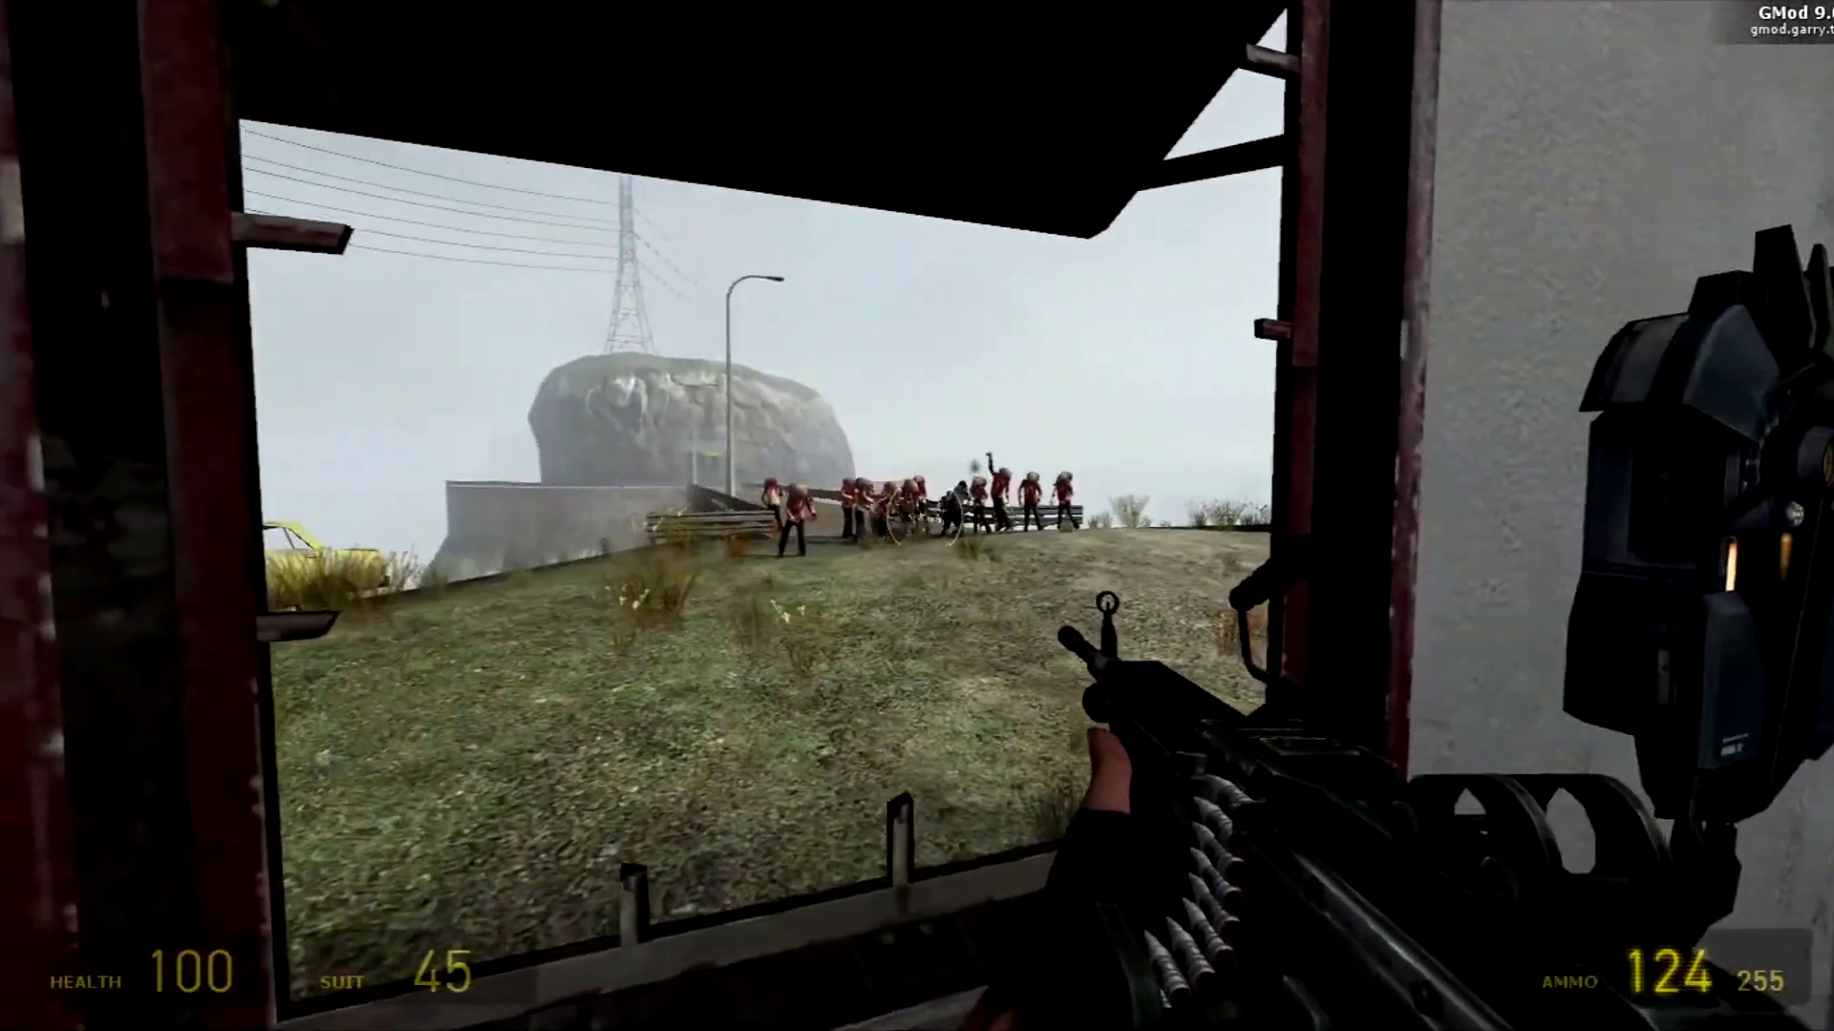
left_click(917, 516)
left_click(917, 516)
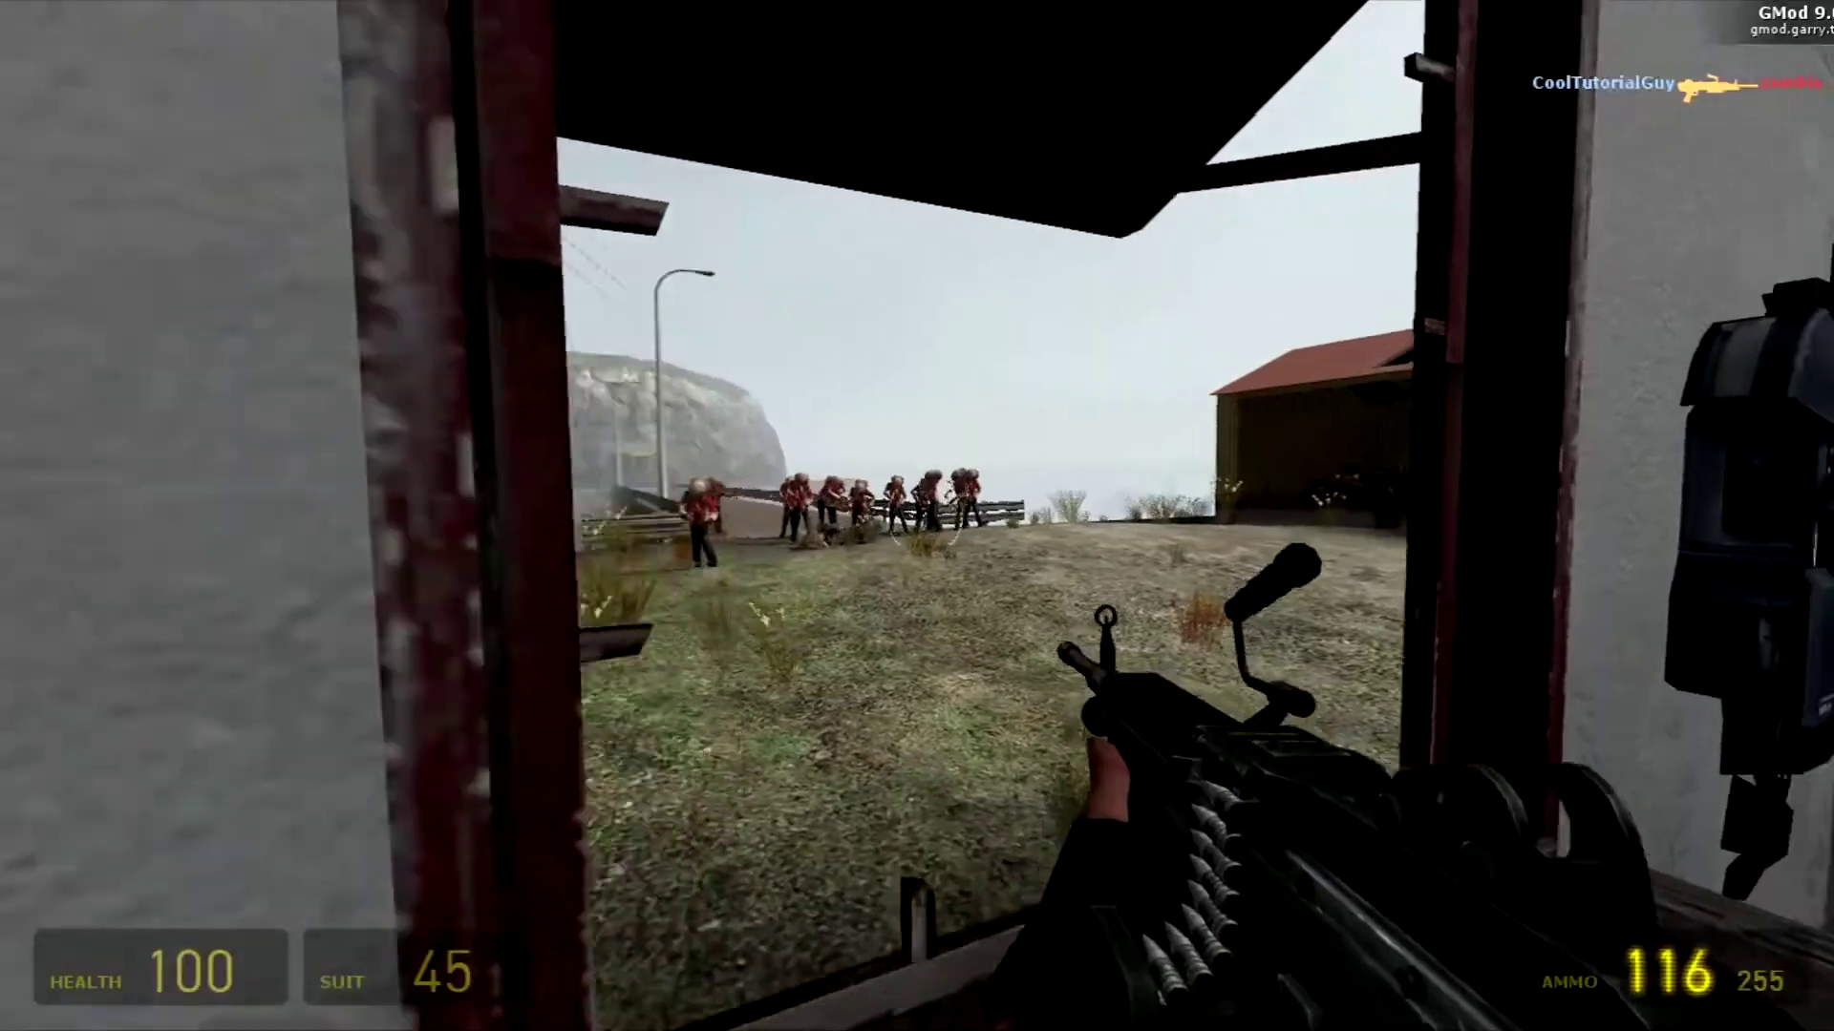
left_click(917, 515)
left_click(917, 516)
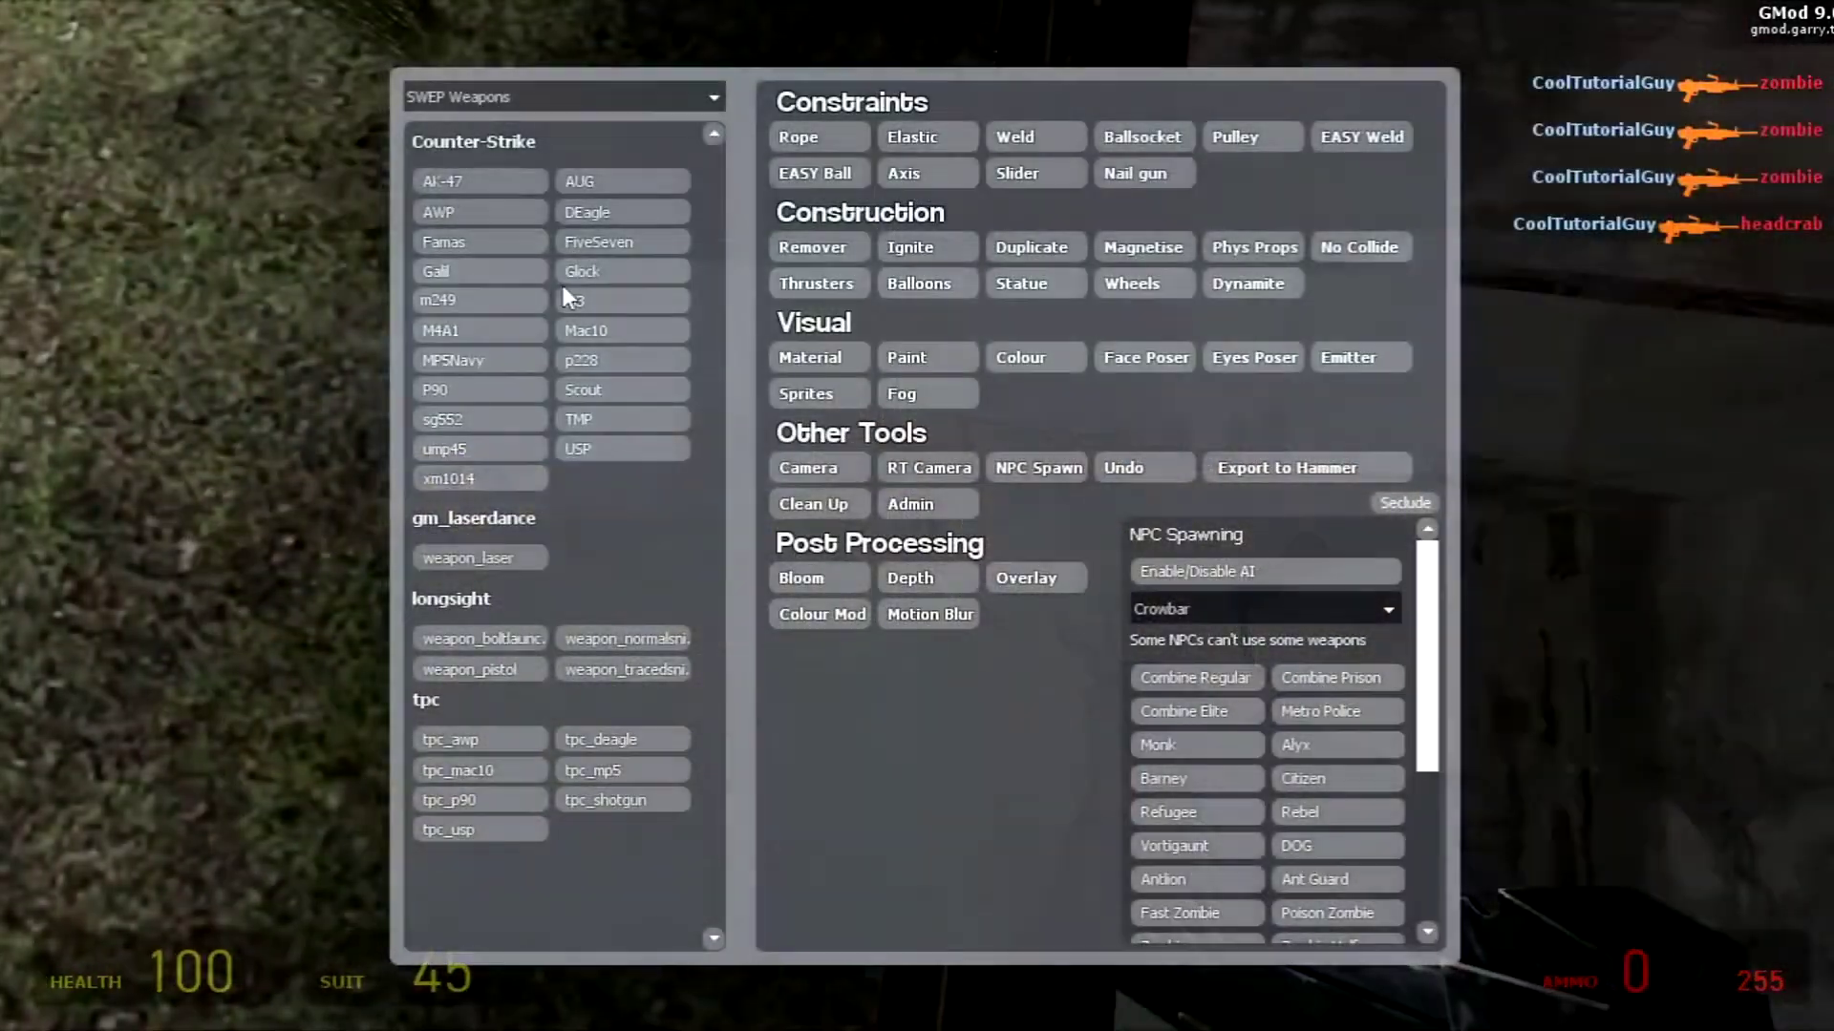
Step: Equip the M3 shotgun from the Counter-Strike SWEP weapons and shoot the nearest zombie on the bridge
key("q")
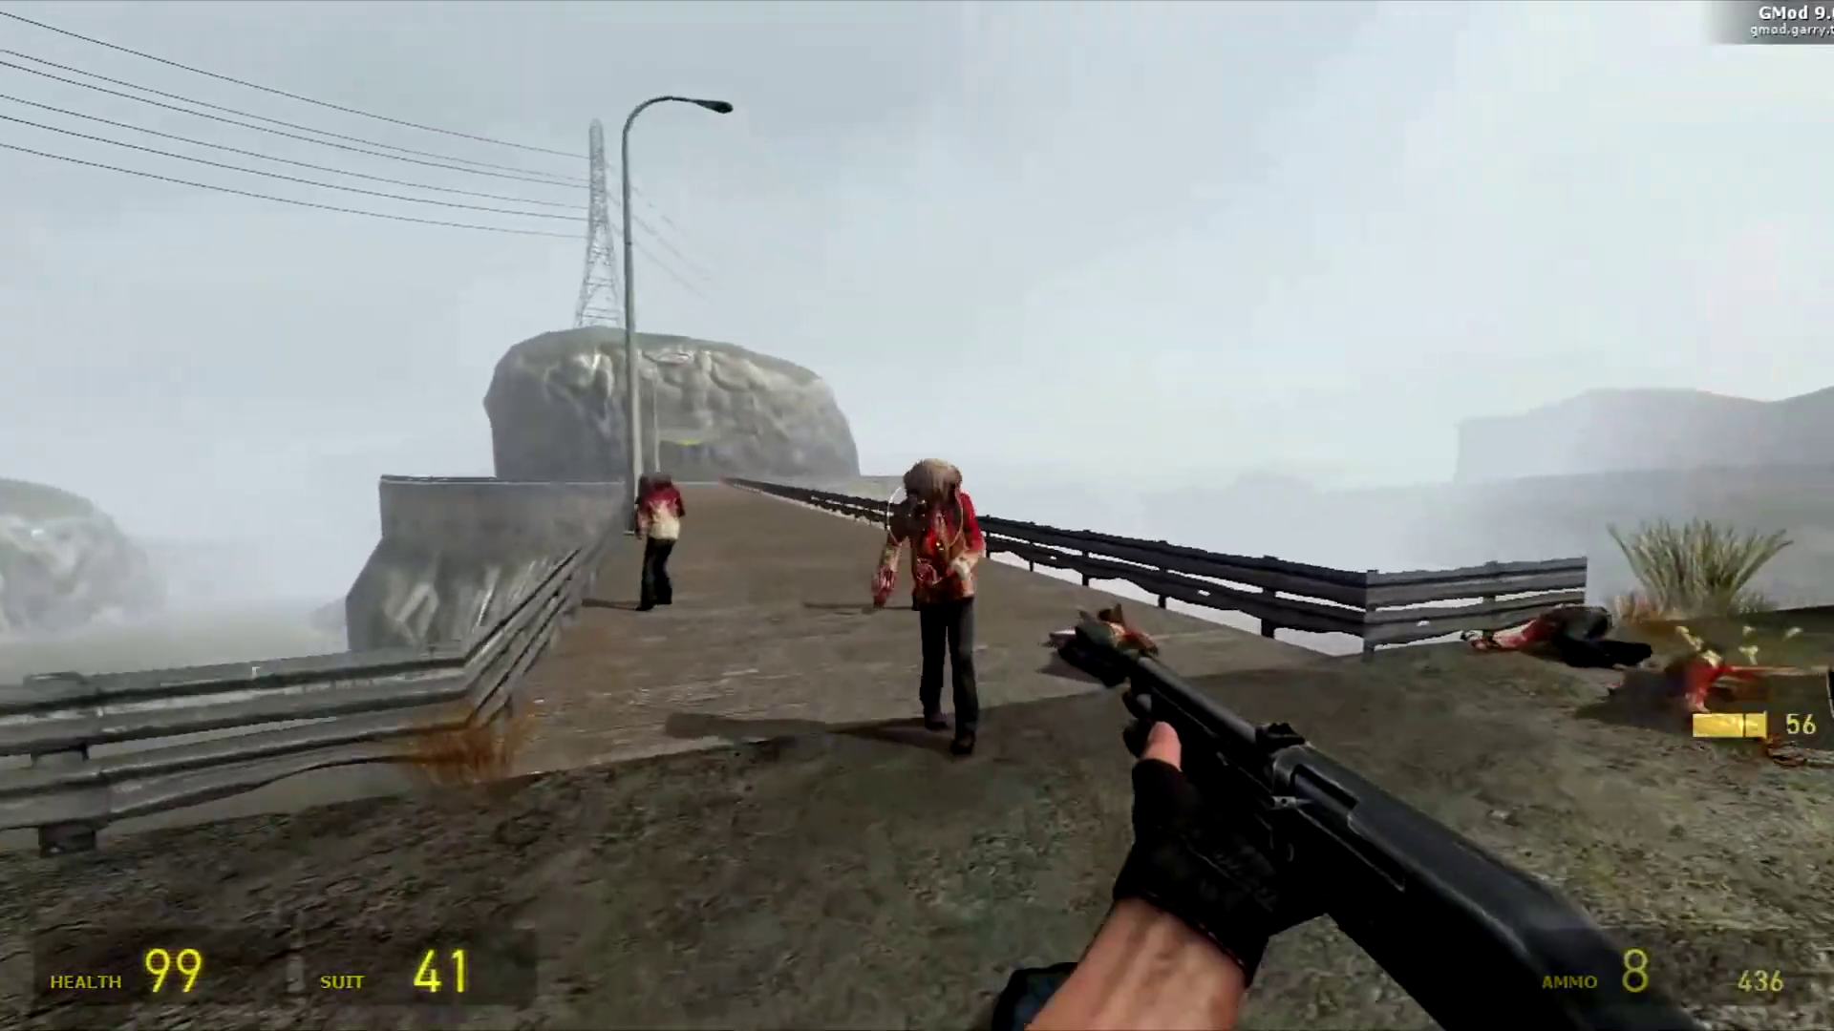
left_click(917, 515)
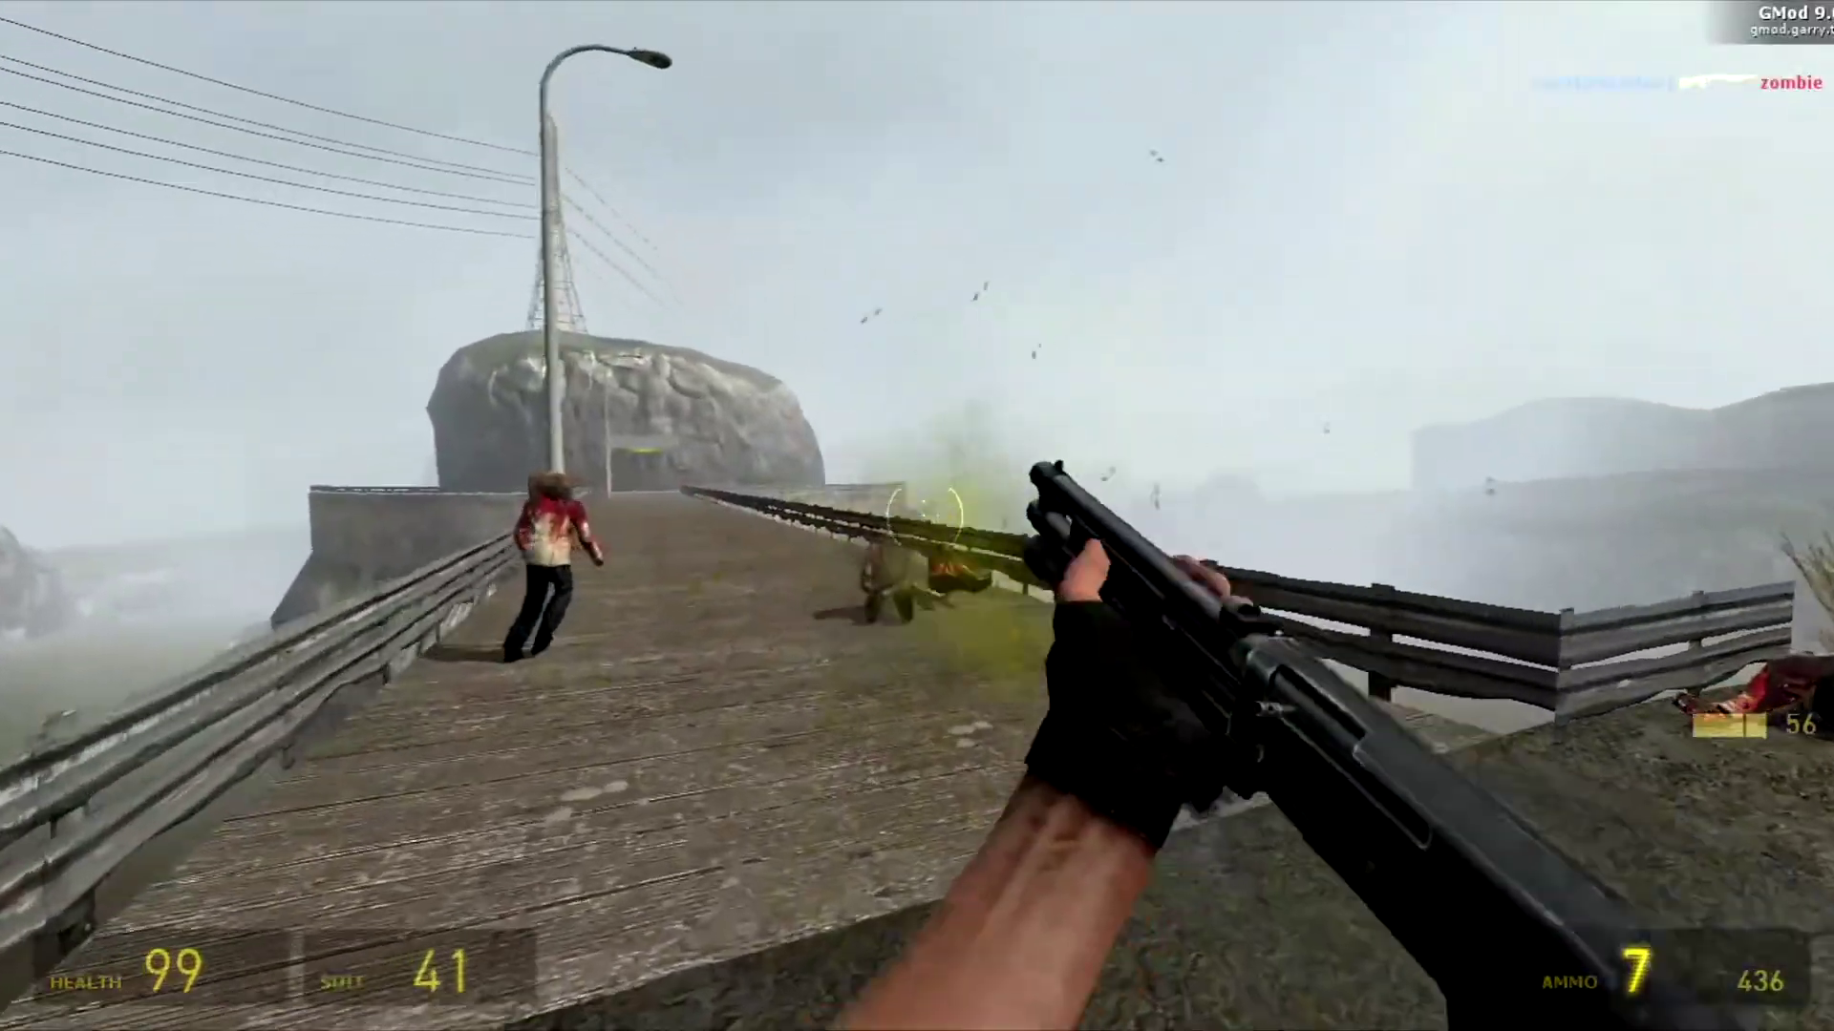